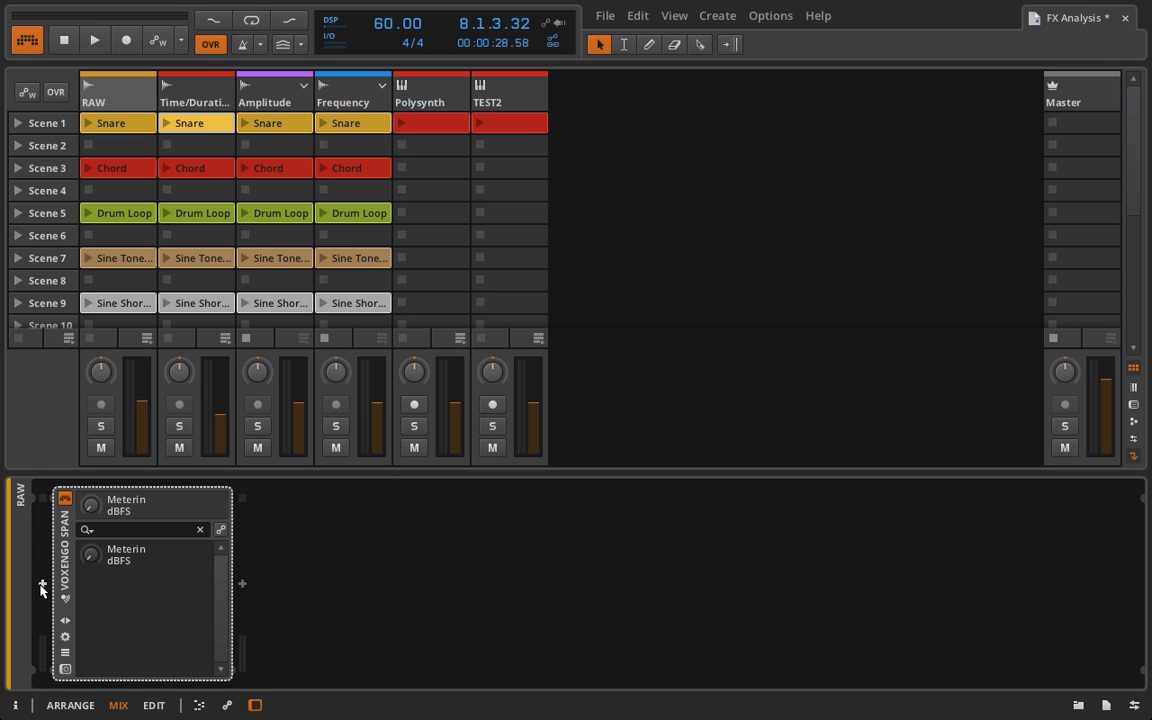
# - Insert a Compressor ahead of Voxengo Span on the RAW track and replace it with a Dynamics device
pyautogui.click(42, 583)
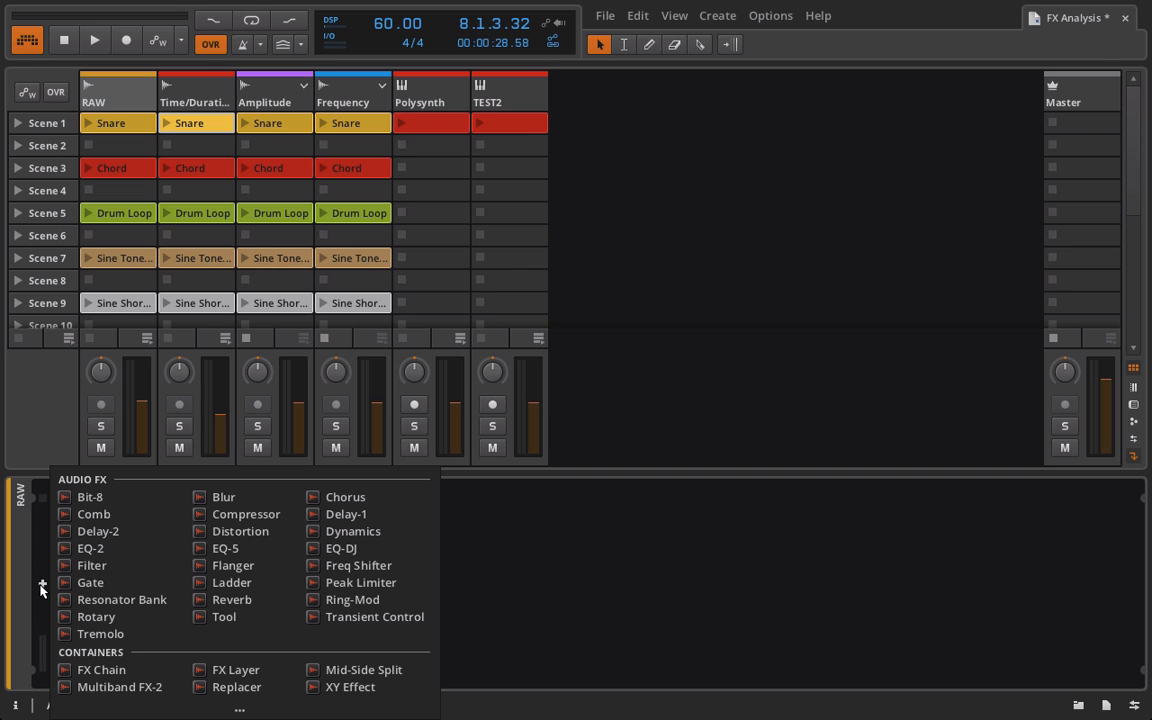
pyautogui.click(266, 519)
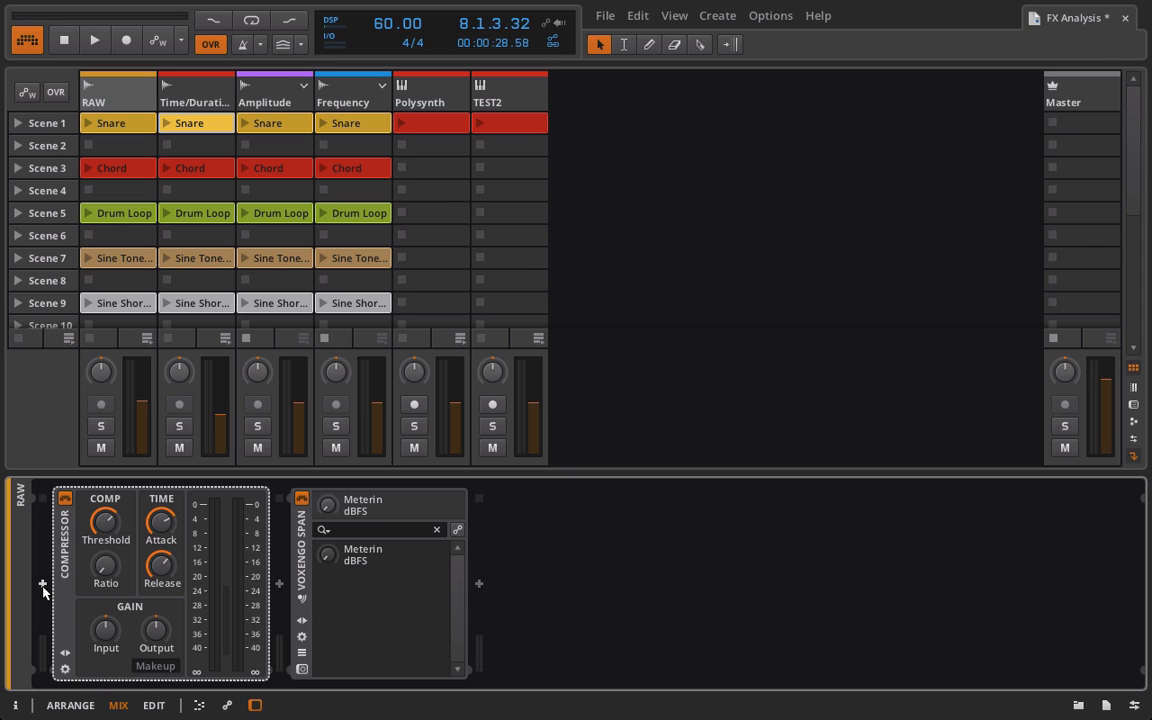
pyautogui.click(42, 583)
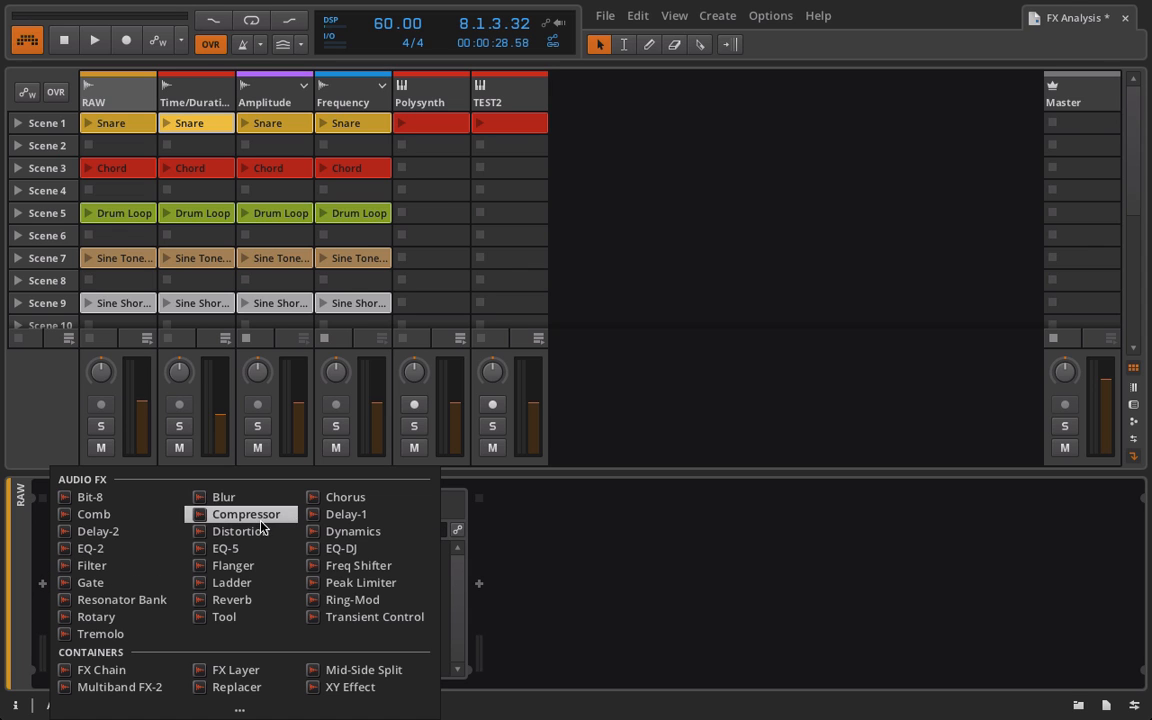
pyautogui.click(322, 533)
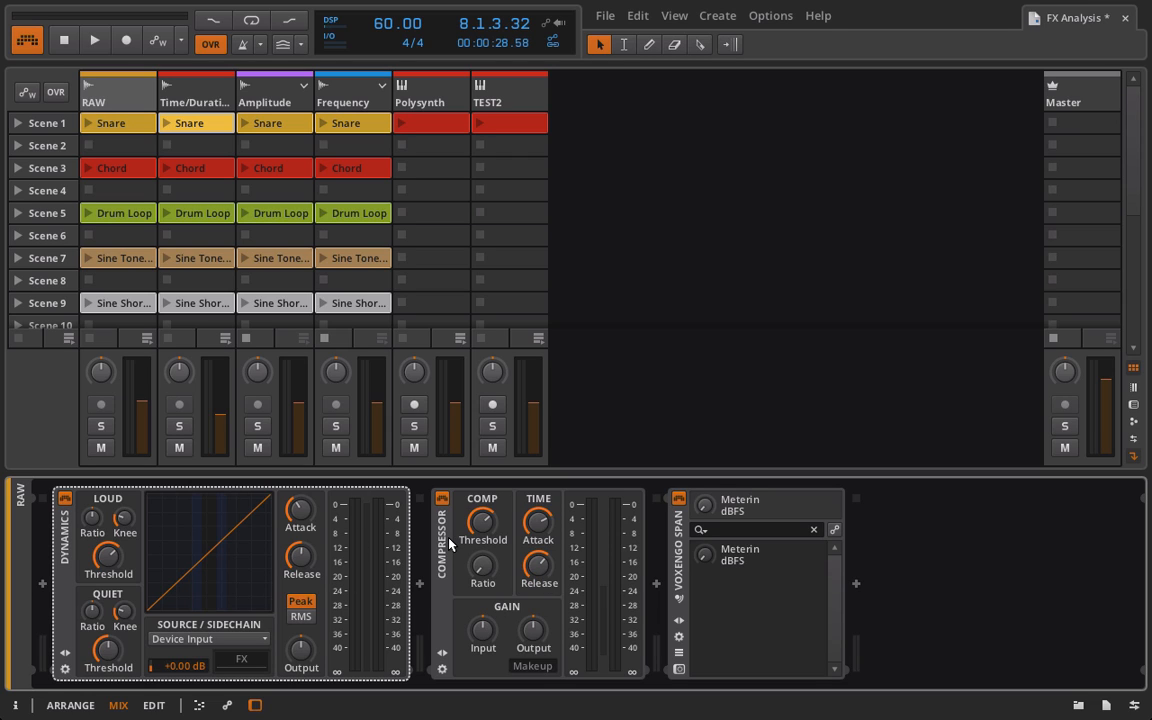
pyautogui.click(480, 570)
pyautogui.press('Delete')
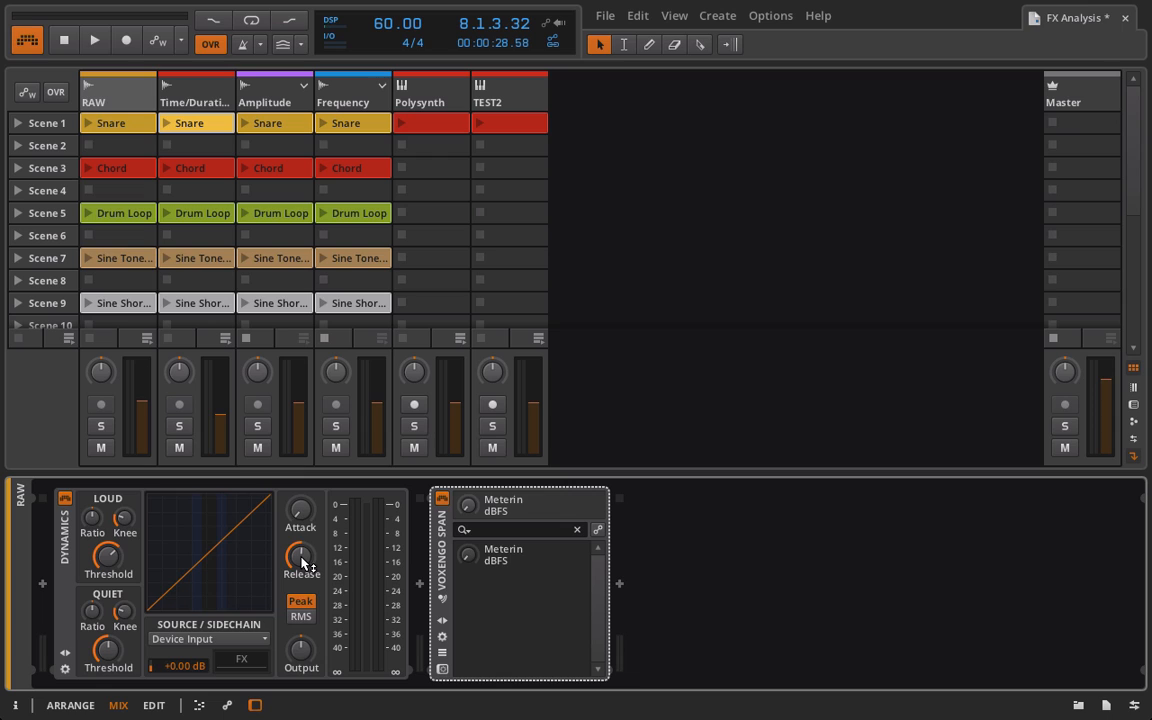
# - Set the Dynamics release to maximum and shape the Loud section into strong compression with a hard knee
pyautogui.moveTo(302, 560); pyautogui.dragTo(302, 485)
pyautogui.moveTo(92, 518)
pyautogui.mouseDown()
pyautogui.moveTo(92, 476)
pyautogui.moveTo(92, 536)
pyautogui.mouseUp()
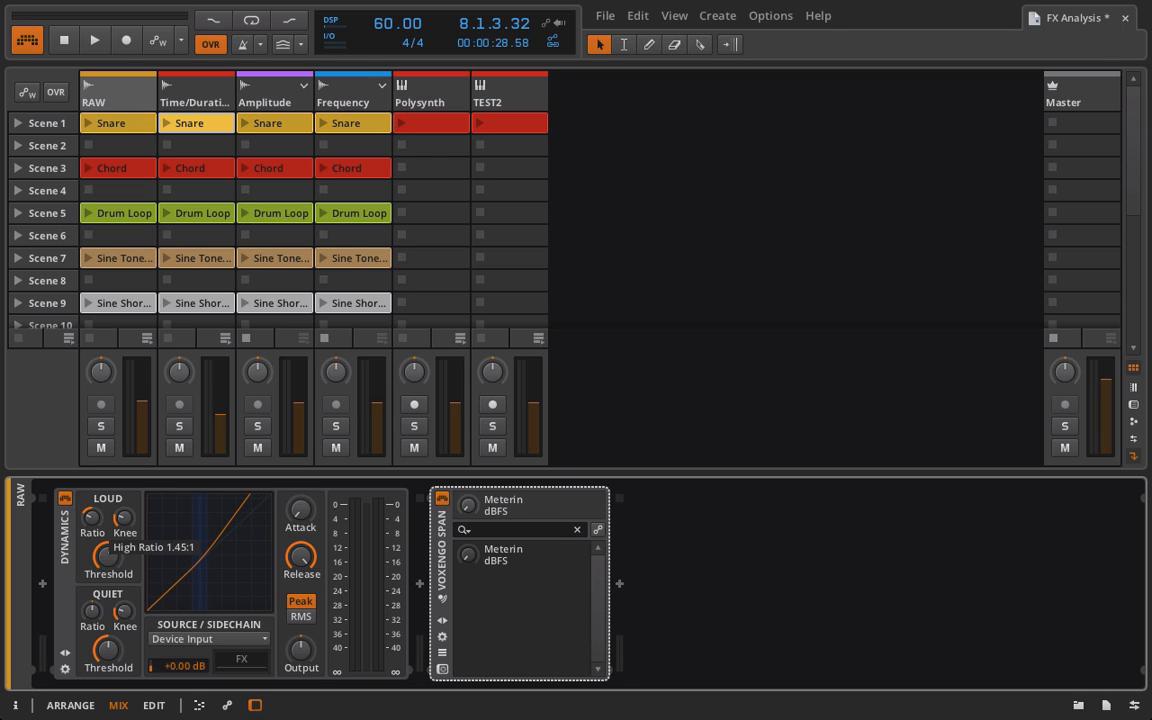
pyautogui.moveTo(92, 536)
pyautogui.mouseDown()
pyautogui.moveTo(124, 532)
pyautogui.moveTo(122, 470)
pyautogui.moveTo(122, 526)
pyautogui.moveTo(90, 560)
pyautogui.mouseUp()
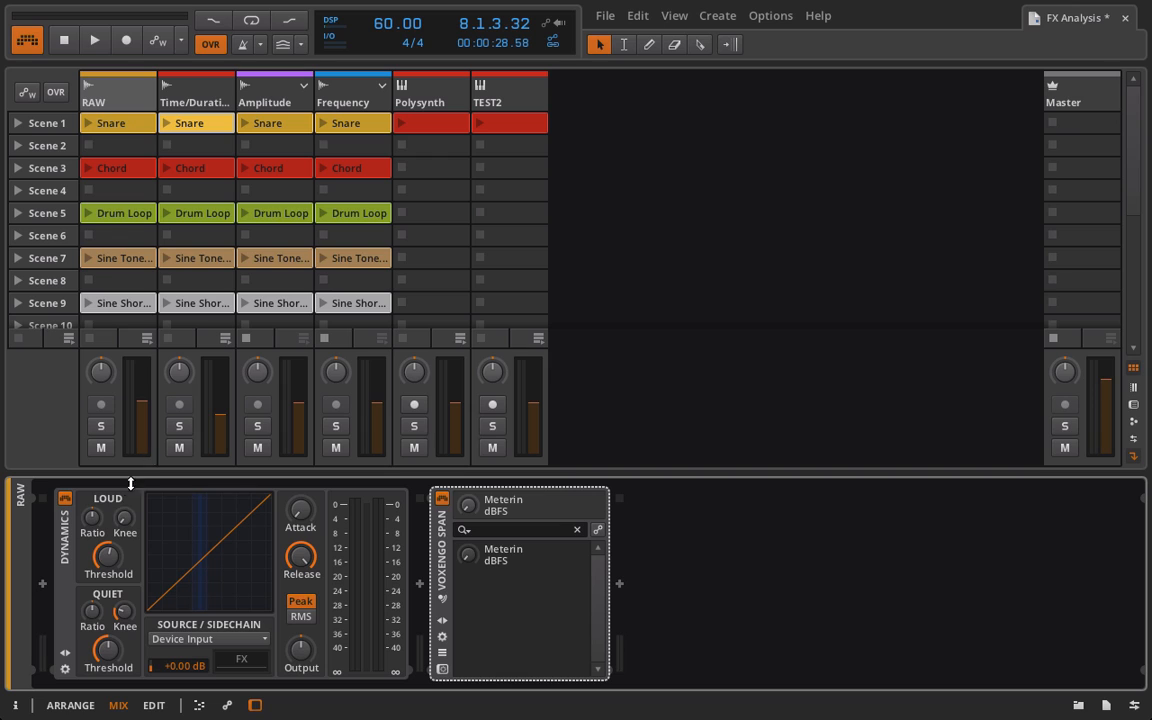
pyautogui.moveTo(92, 517)
pyautogui.mouseDown()
pyautogui.moveTo(92, 560)
pyautogui.moveTo(92, 495)
pyautogui.mouseUp()
# - Launch the RAW track's Drum Loop clip in Scene 5 and raise the Dynamics Loud threshold
pyautogui.click(87, 213)
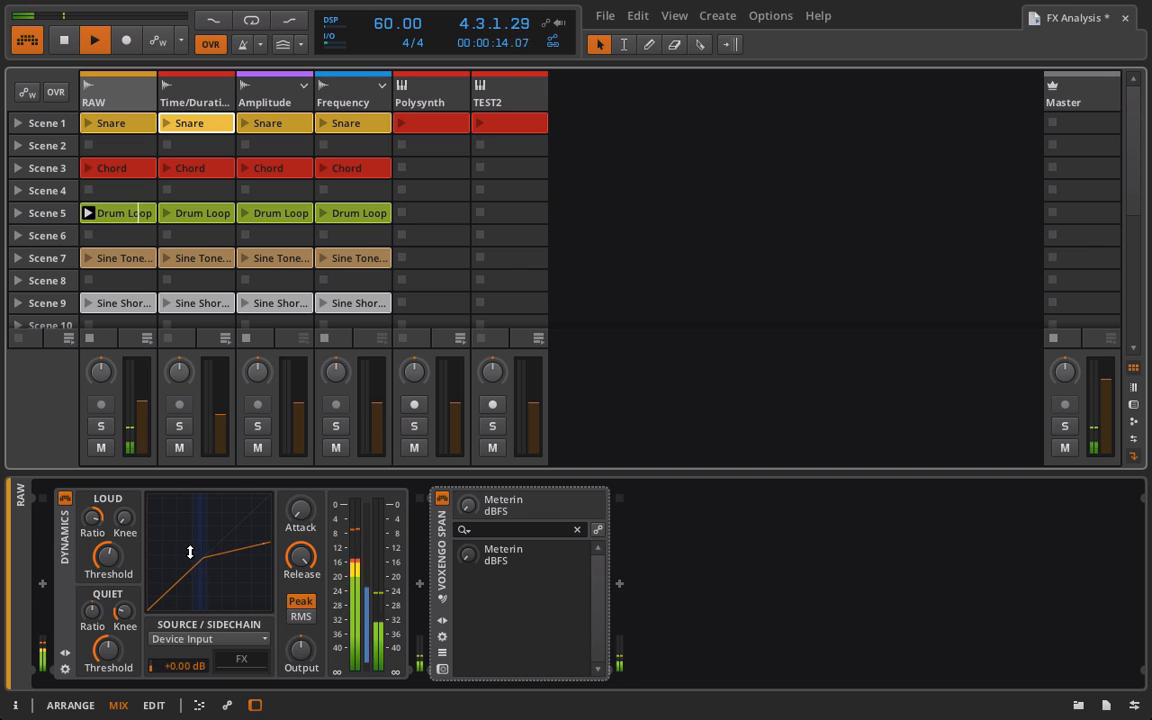
pyautogui.moveTo(204, 557)
pyautogui.mouseDown()
pyautogui.moveTo(159, 553)
pyautogui.moveTo(206, 540)
pyautogui.mouseUp()
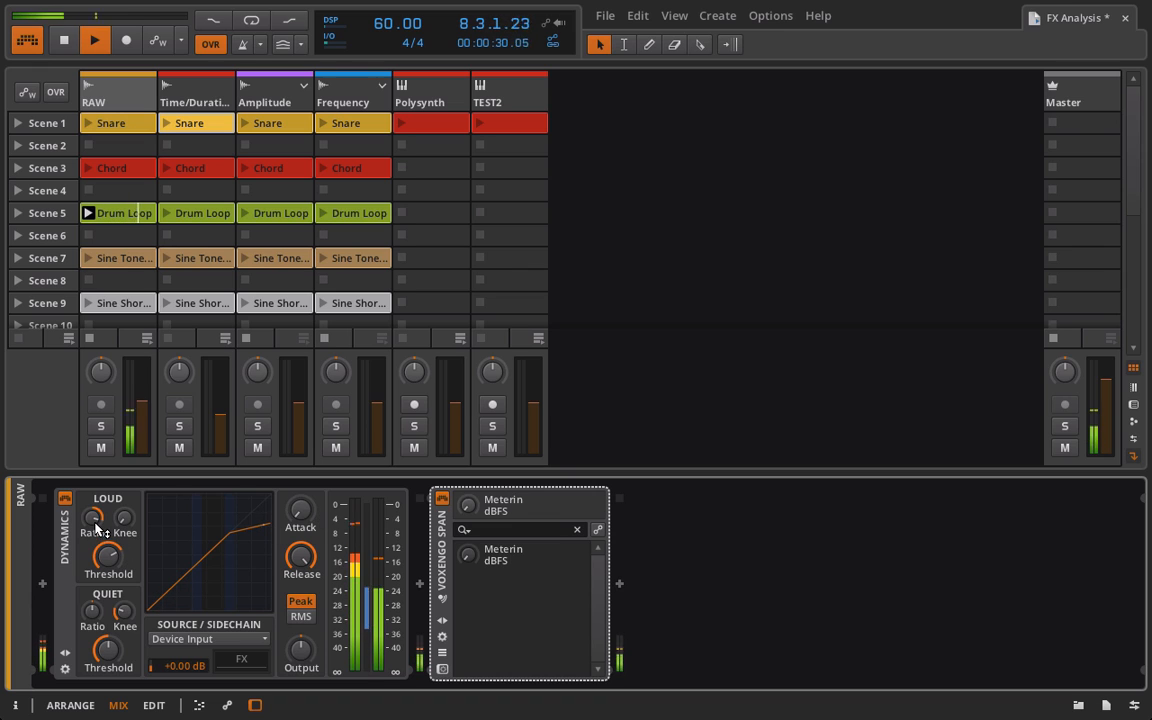
# - Shorten the Dynamics release and lengthen its attack slightly while the drum loop plays
pyautogui.moveTo(290, 562)
pyautogui.mouseDown()
pyautogui.moveTo(290, 540)
pyautogui.moveTo(290, 580)
pyautogui.mouseUp()
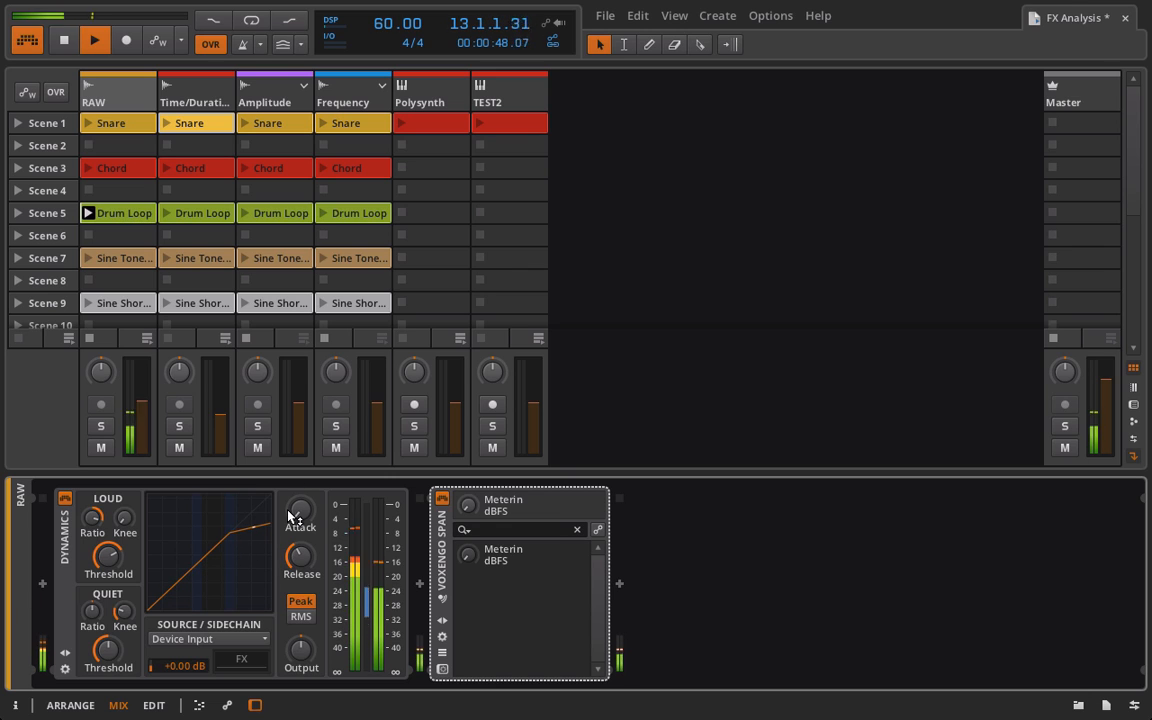
pyautogui.moveTo(300, 510)
pyautogui.moveTo(300, 510); pyautogui.dragTo(300, 490)
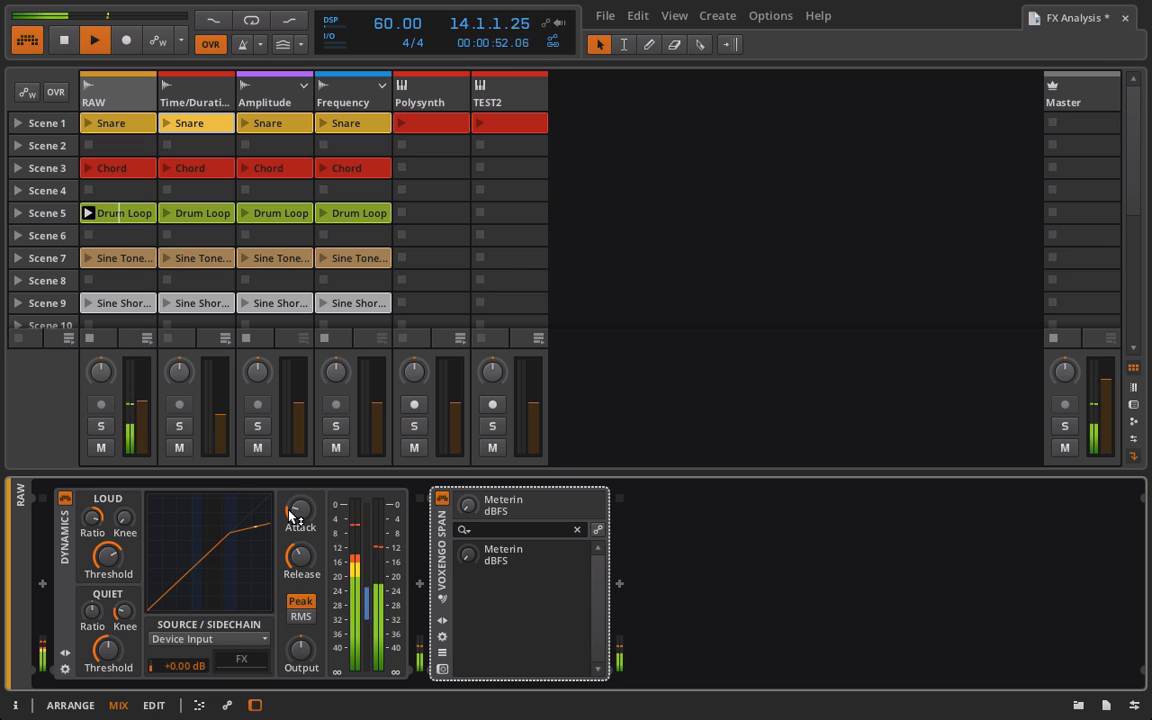
pyautogui.moveTo(300, 555)
pyautogui.mouseDown()
pyautogui.moveTo(300, 530)
pyautogui.moveTo(300, 564)
pyautogui.mouseUp()
# - Briefly bypass the Dynamics device for comparison and raise its output gain to +7.40 dB
pyautogui.click(65, 500)
pyautogui.click(65, 500)
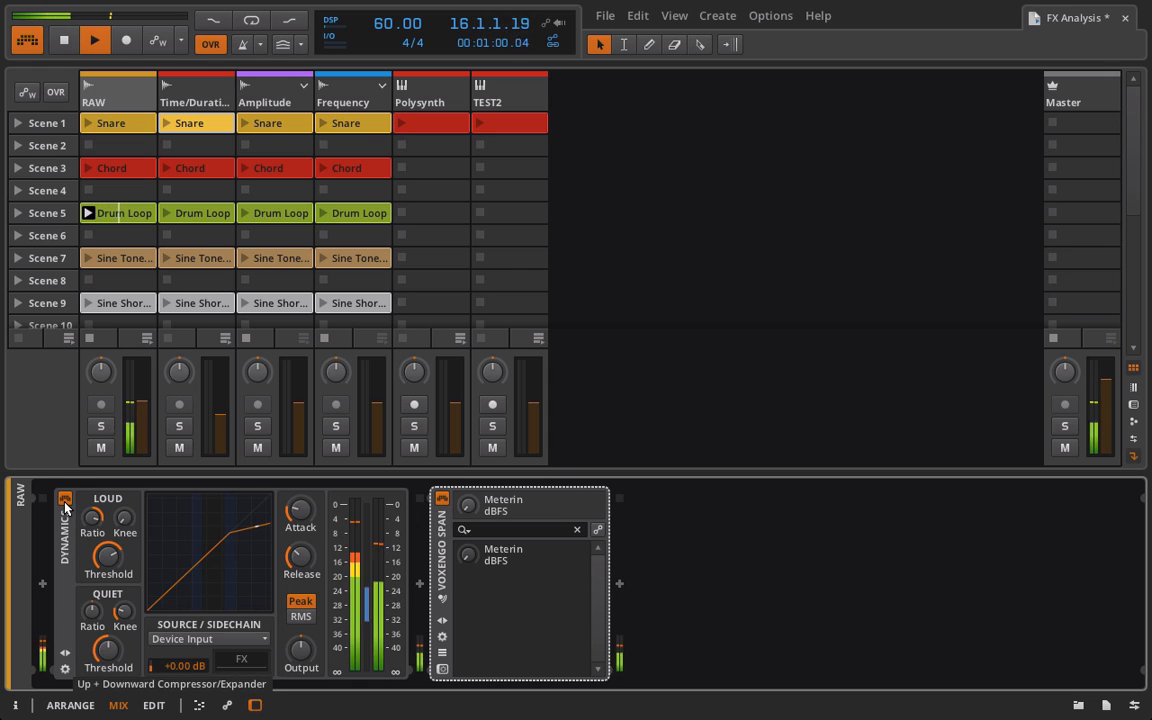
pyautogui.moveTo(304, 666); pyautogui.dragTo(304, 640)
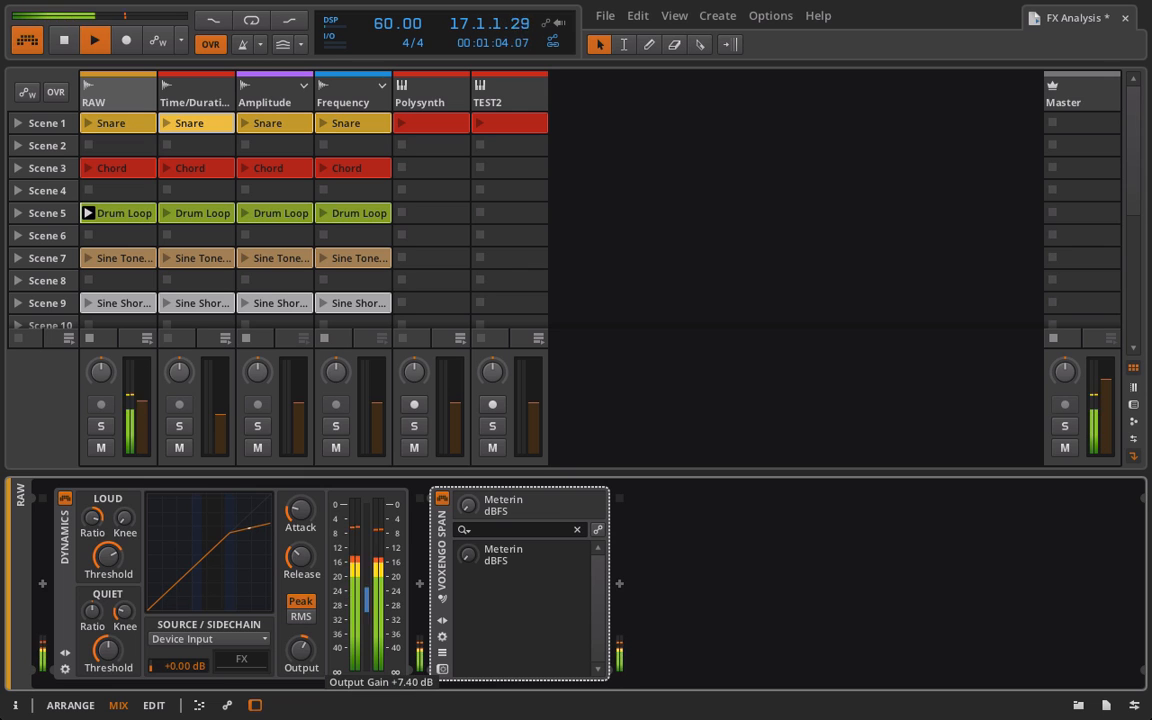
# - Compare the level-matched drum loop with Dynamics repeatedly bypassed and active, and stop playback
pyautogui.click(66, 500)
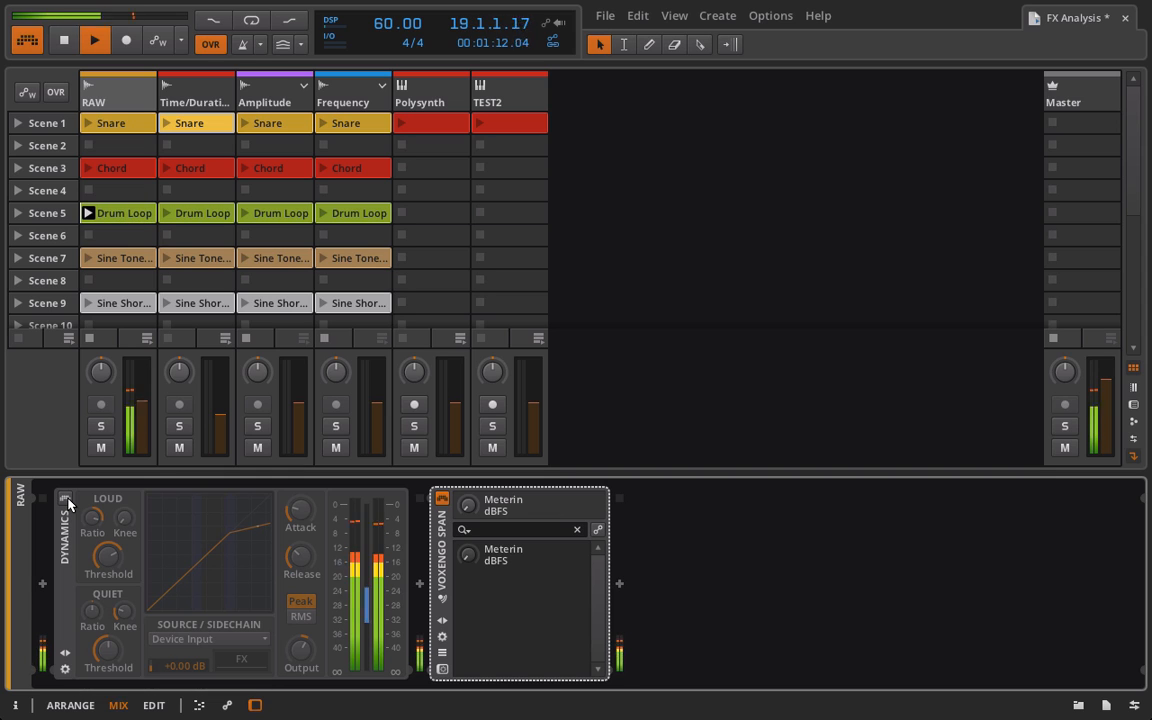
pyautogui.click(66, 500)
pyautogui.click(66, 500)
pyautogui.click(66, 500)
pyautogui.click(66, 500)
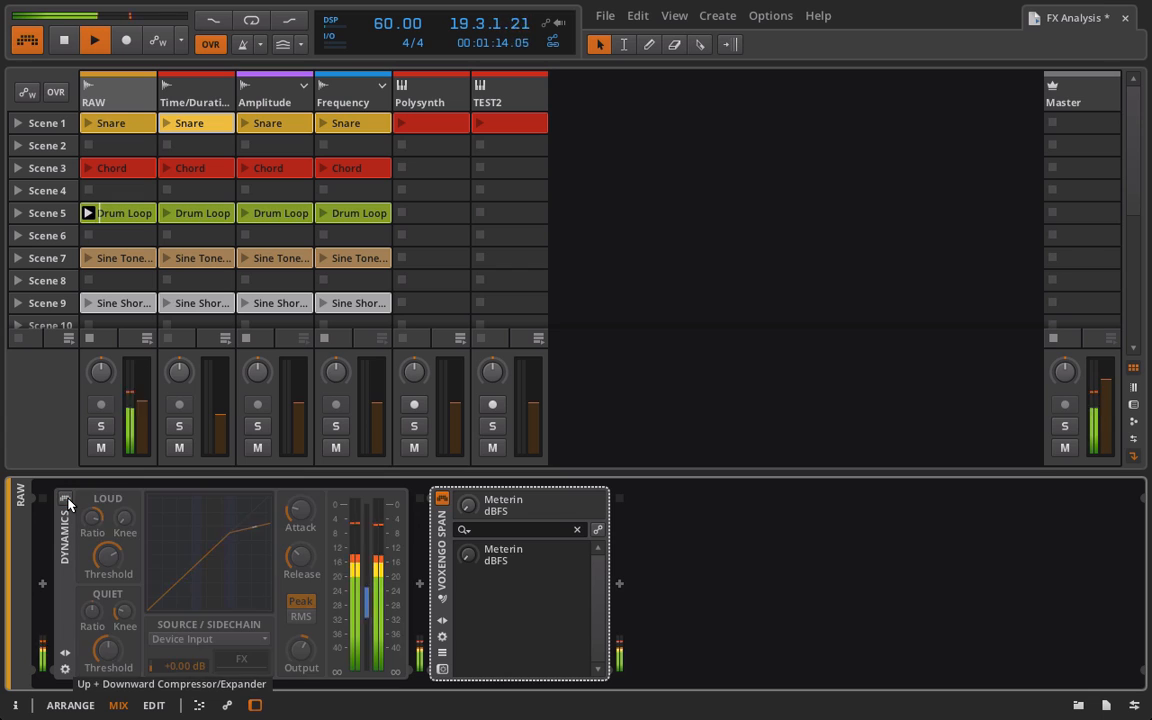
pyautogui.click(66, 500)
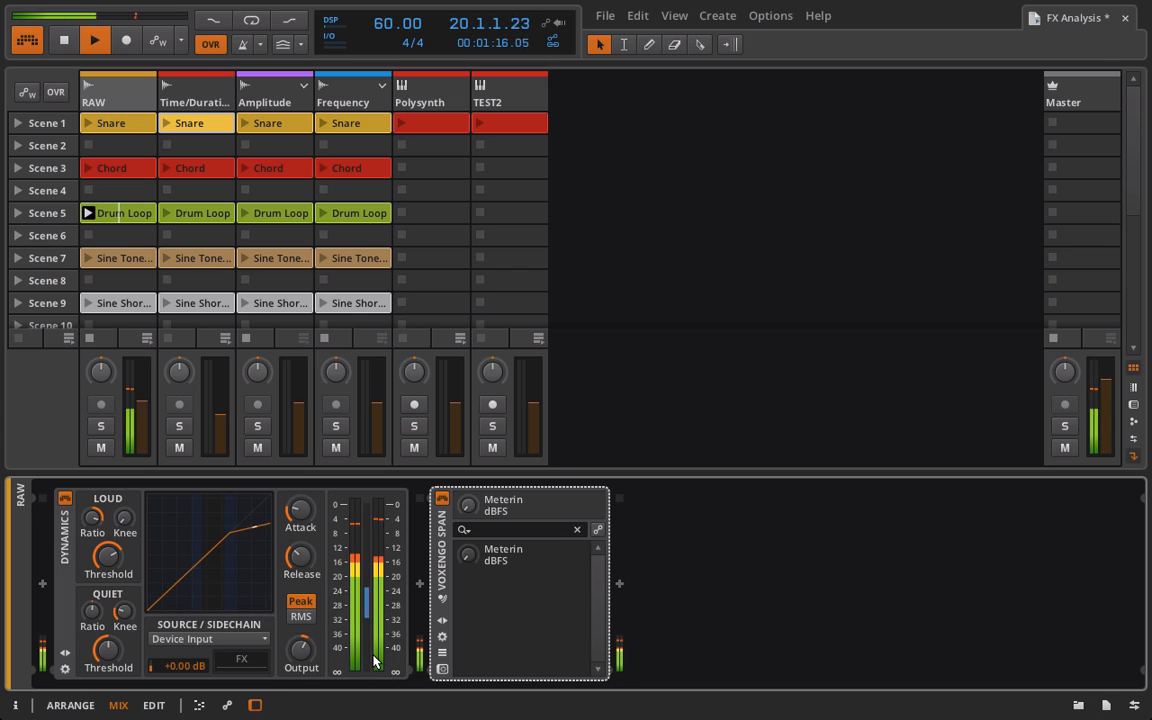
pyautogui.press('space')
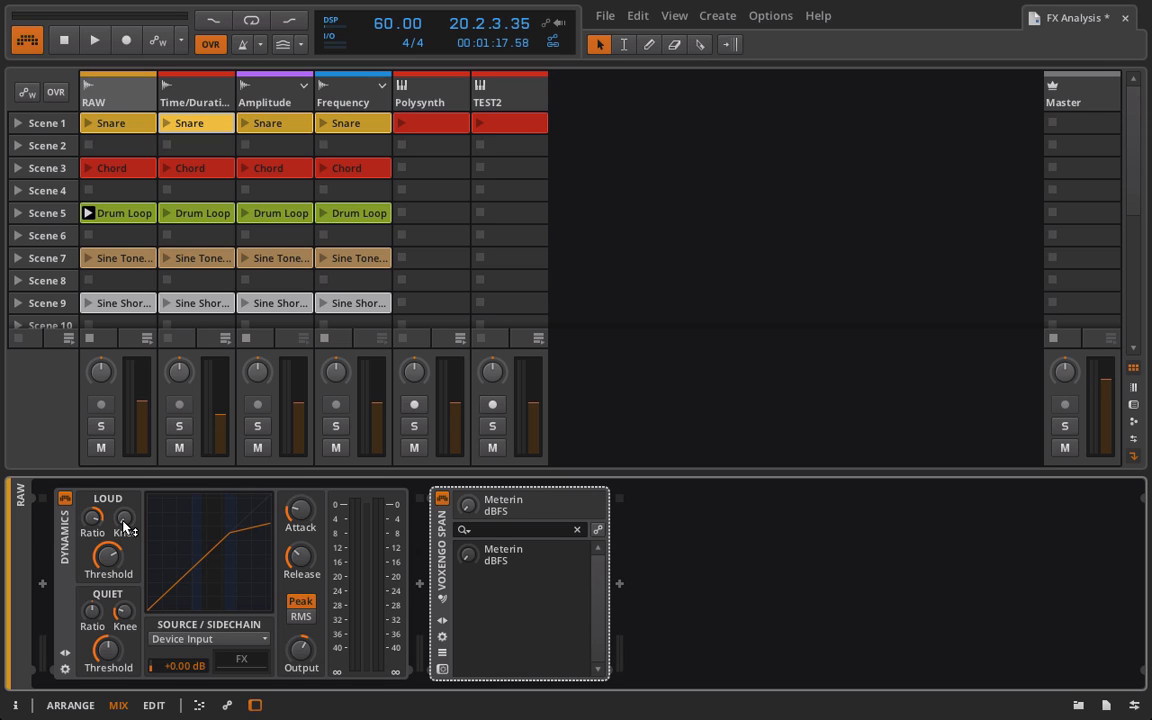
# - Audition the drum loop with the Loud knee alternating between maximum and zero, and stop playback
pyautogui.moveTo(125, 527); pyautogui.dragTo(125, 530)
pyautogui.moveTo(124, 517); pyautogui.dragTo(124, 500)
pyautogui.press('space')
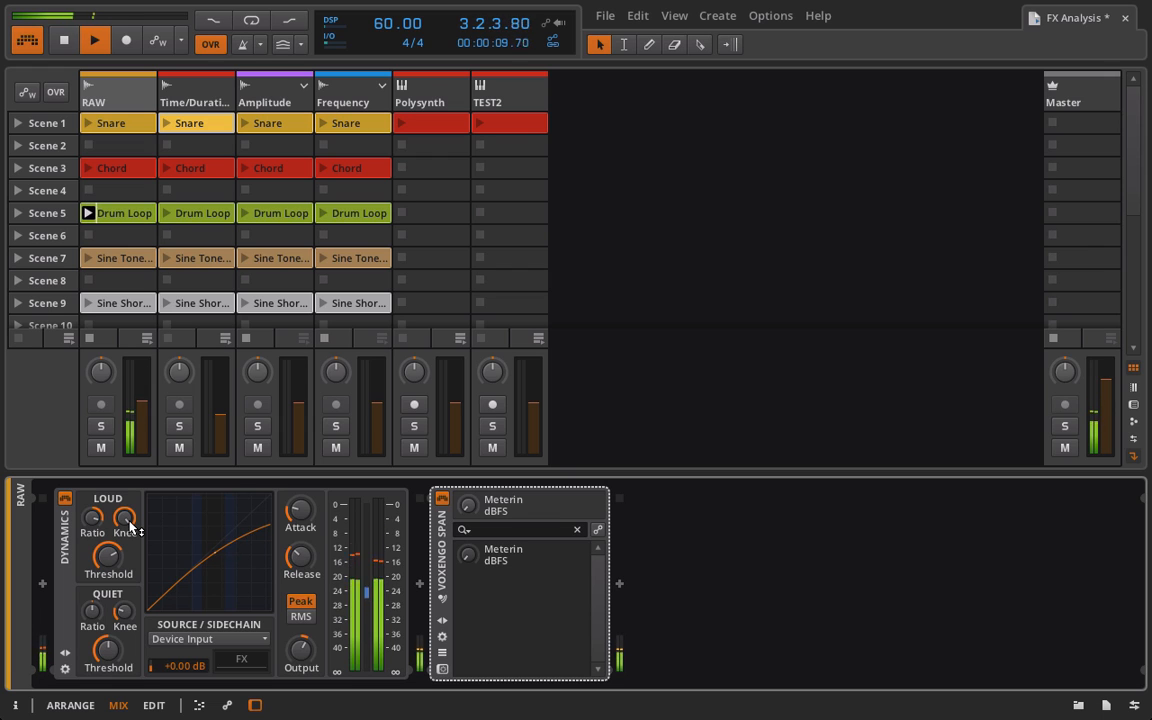
pyautogui.moveTo(130, 527); pyautogui.dragTo(130, 575)
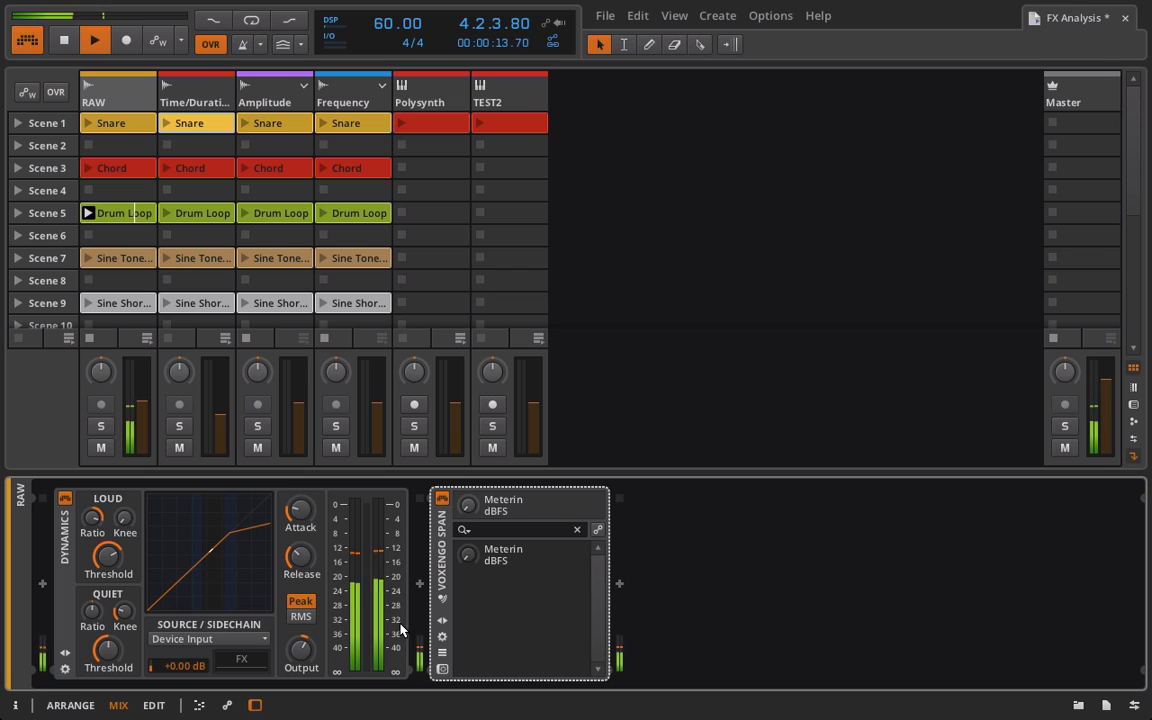
pyautogui.moveTo(129, 522); pyautogui.dragTo(129, 460)
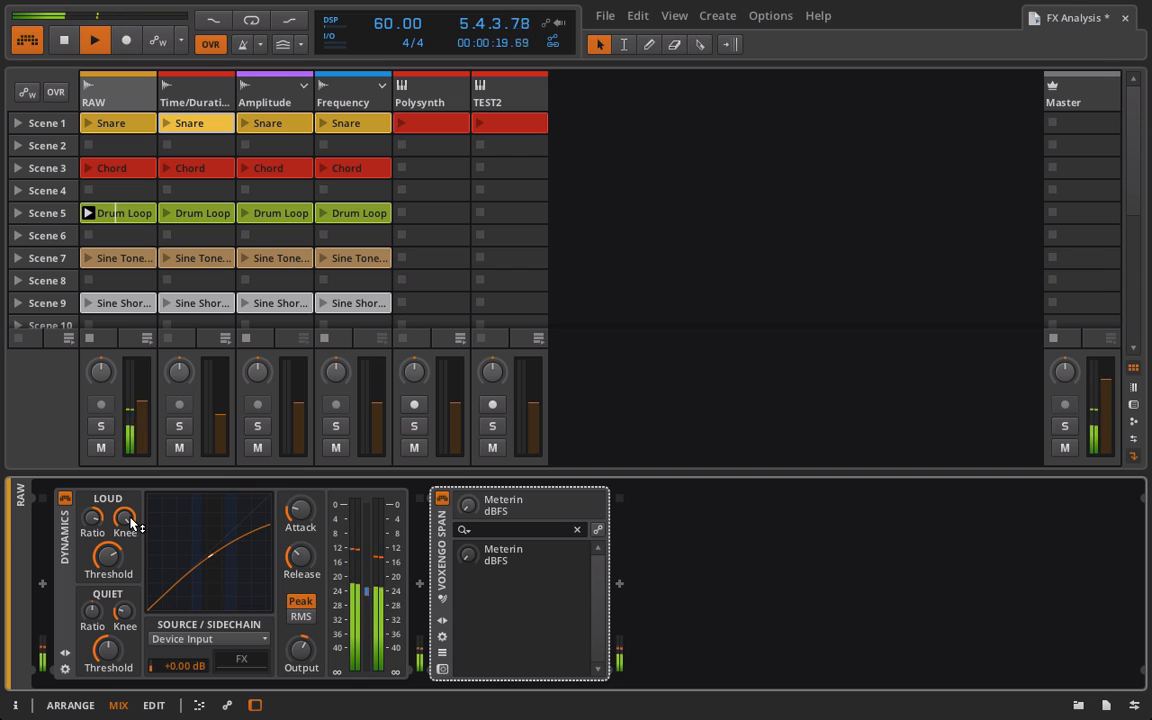
pyautogui.doubleClick(130, 522)
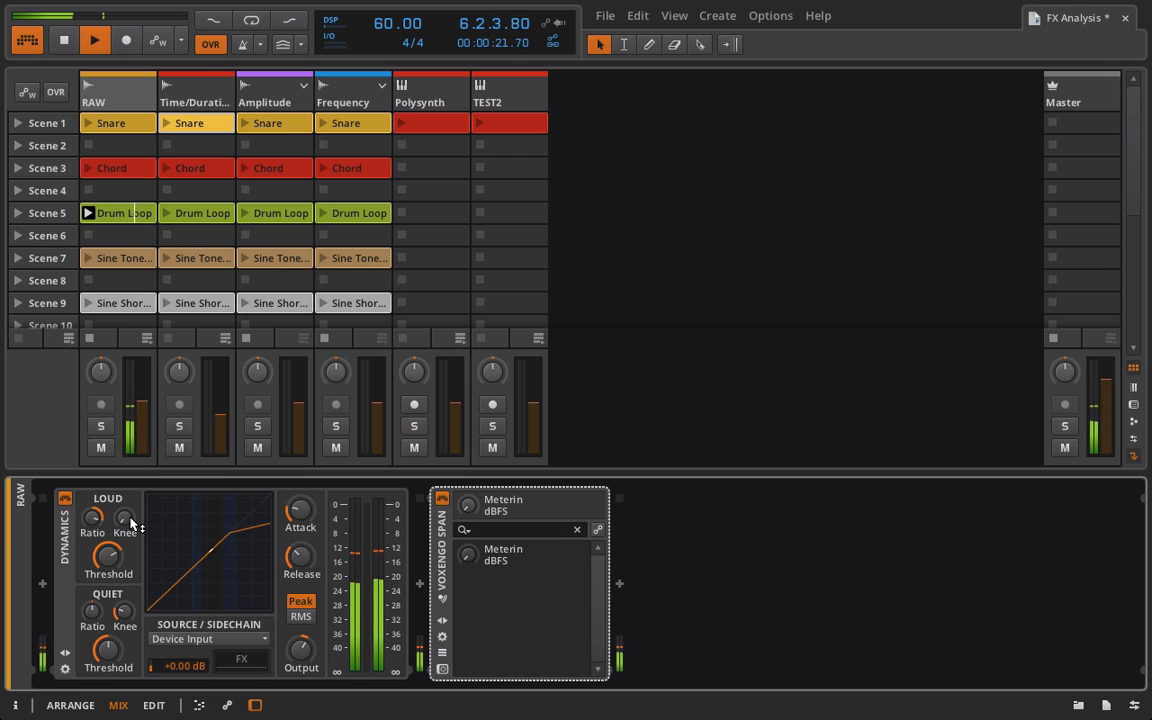
pyautogui.moveTo(130, 522); pyautogui.dragTo(130, 480)
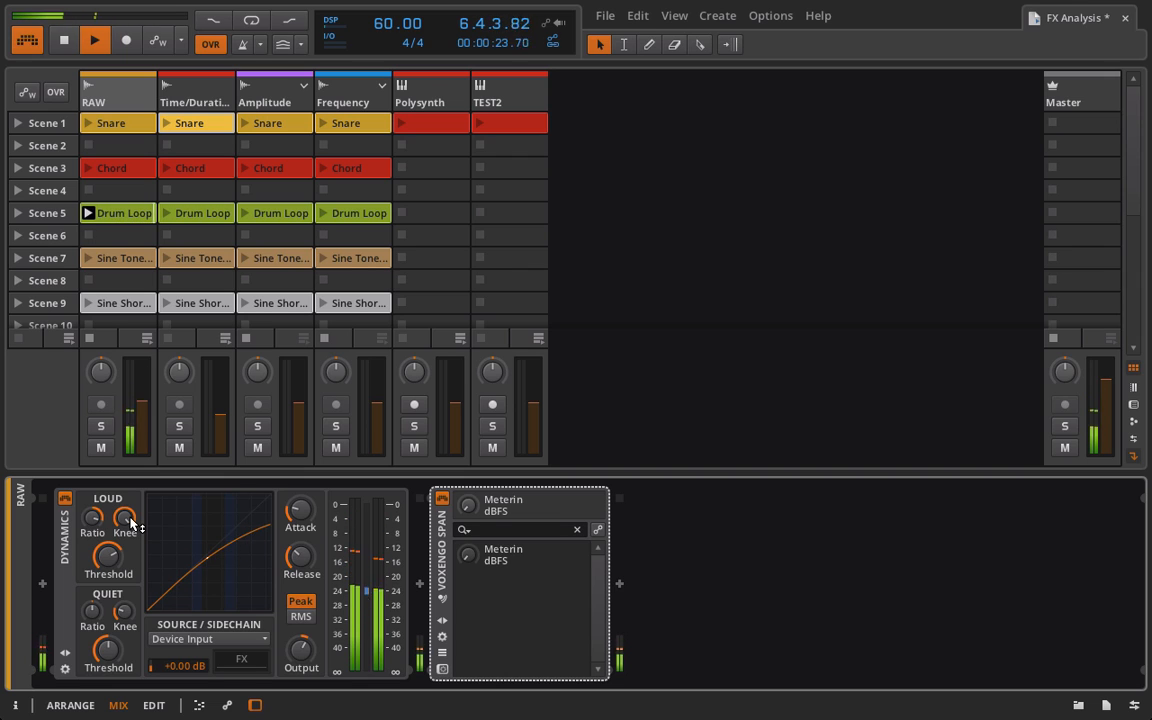
pyautogui.doubleClick(130, 522)
pyautogui.press('space')
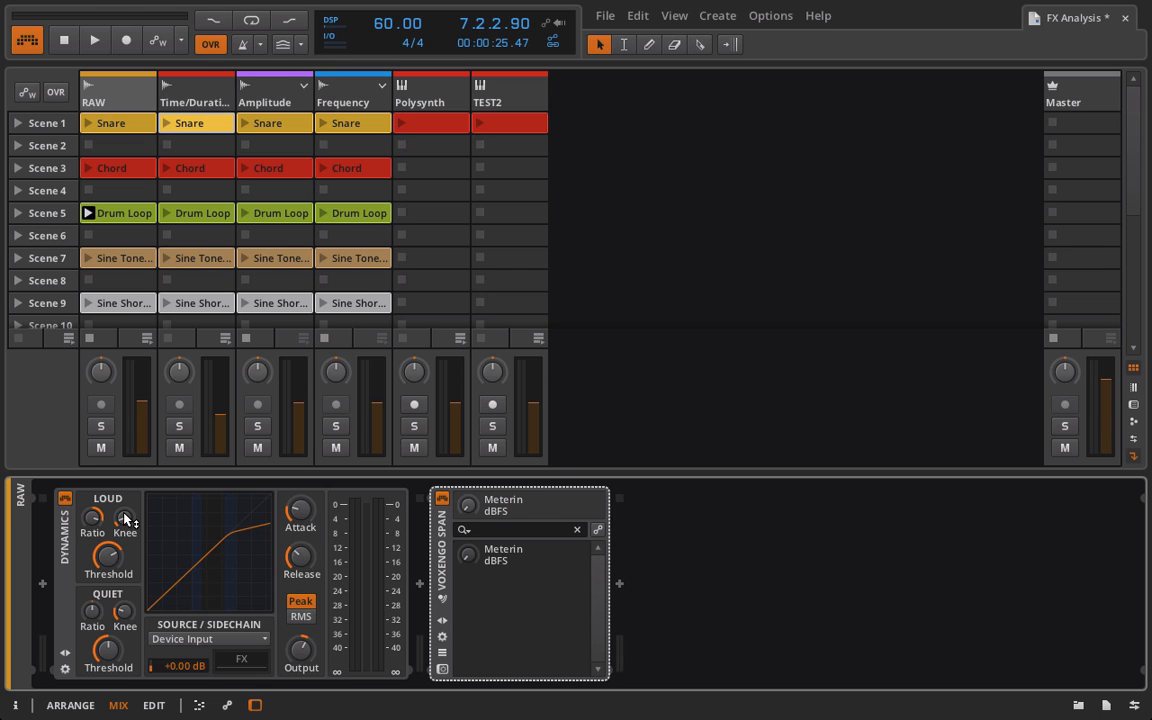
# - Restart playback, set the Loud knee to +3.80 dB and shorten the Dynamics release slightly
pyautogui.press('space')
pyautogui.moveTo(124, 516); pyautogui.dragTo(124, 508)
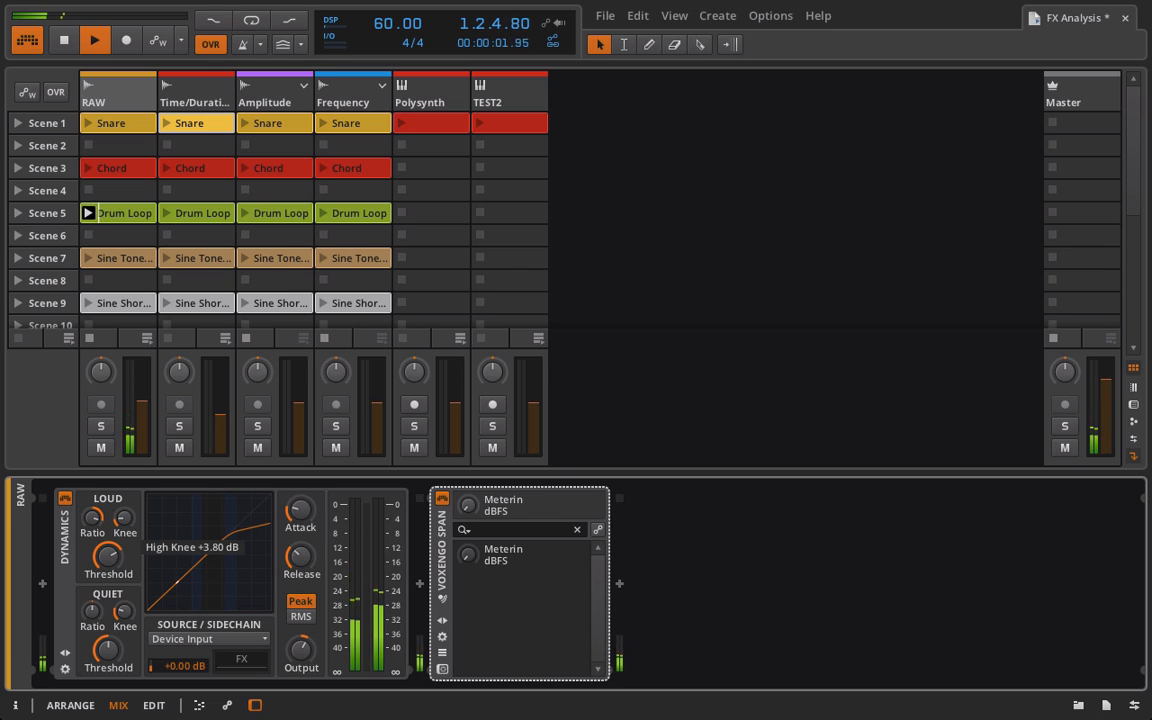
pyautogui.moveTo(302, 651); pyautogui.dragTo(302, 645)
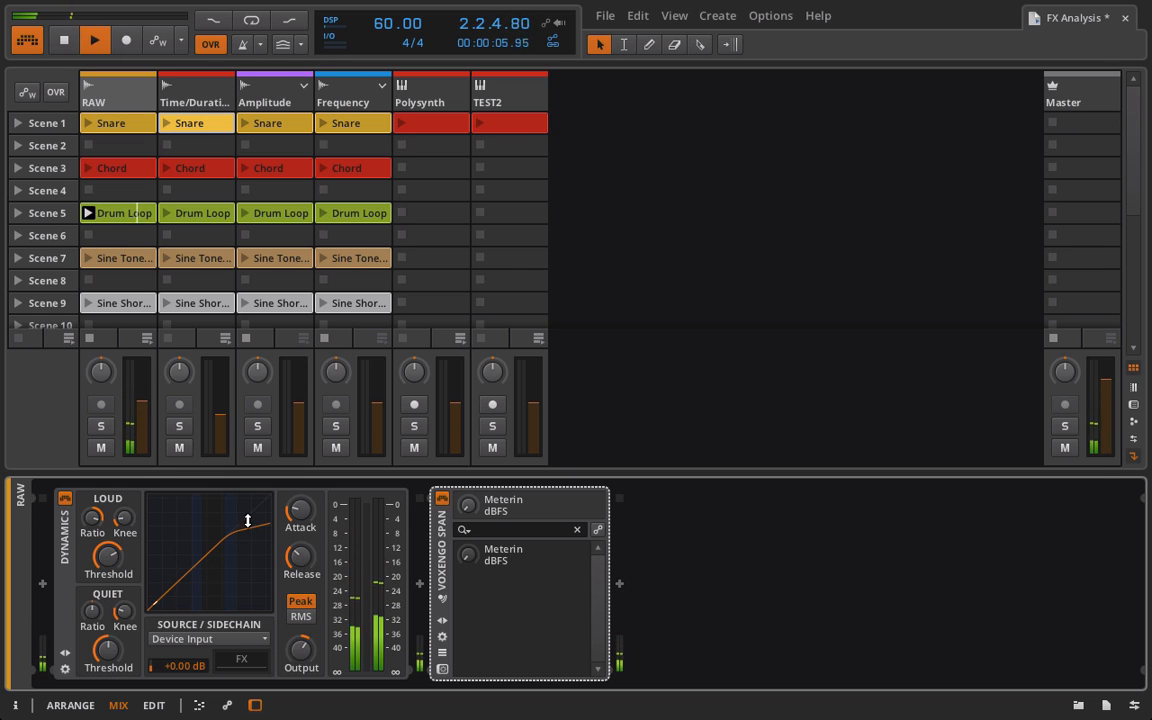
pyautogui.moveTo(299, 556); pyautogui.dragTo(301, 561)
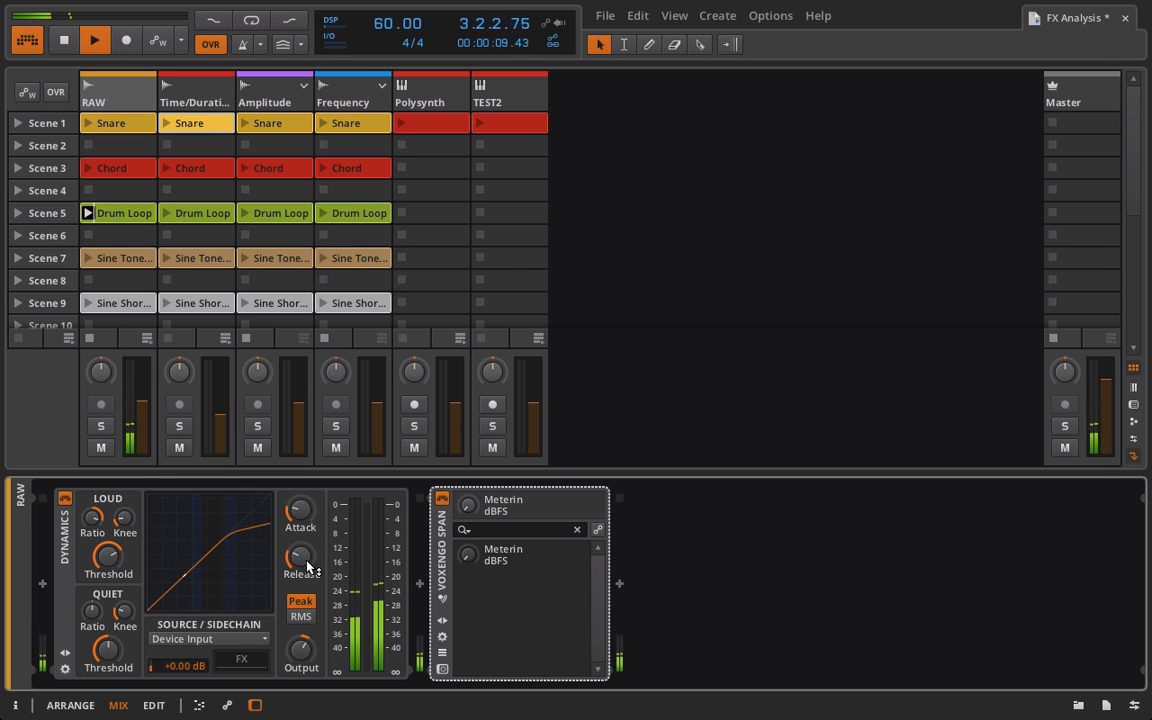
# - Compare the drum loop with Dynamics bypassed and active, leave the device bypassed and stop playback
pyautogui.click(64, 498)
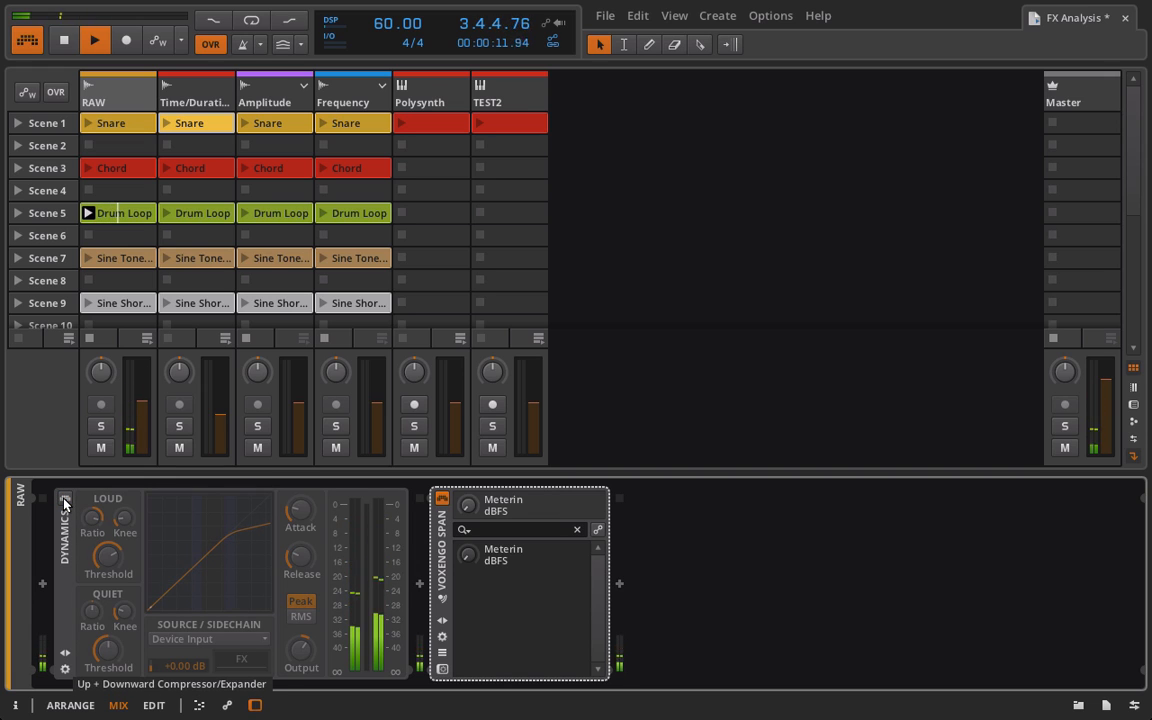
pyautogui.click(64, 499)
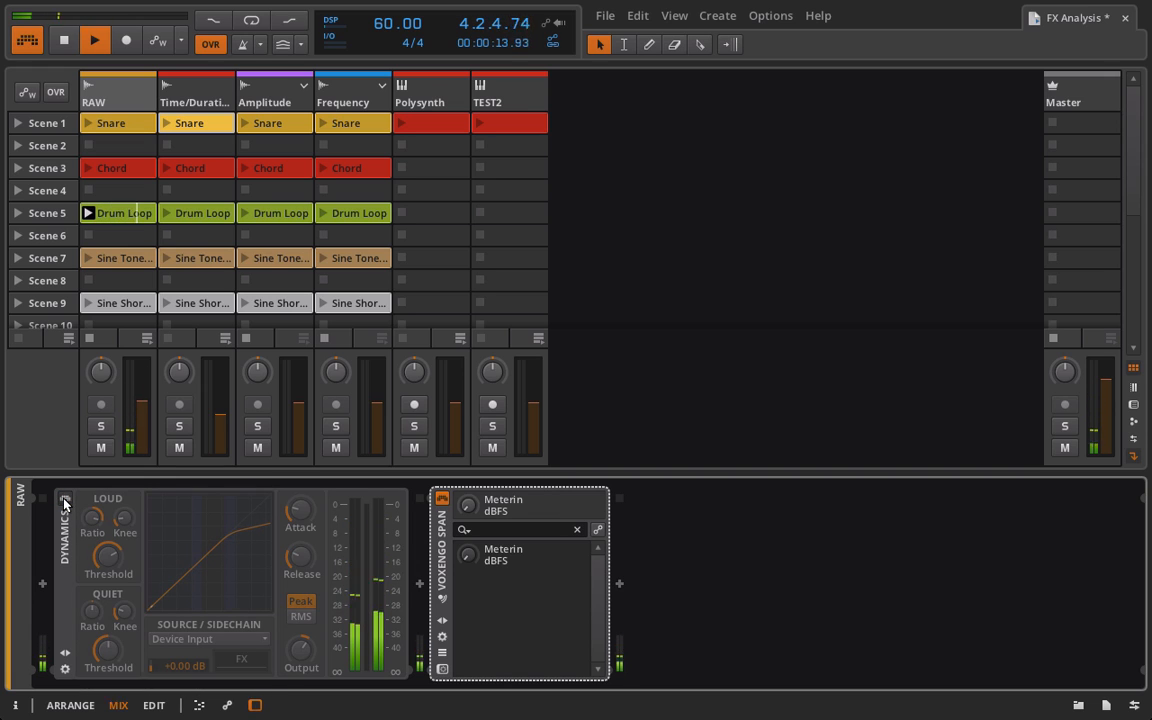
pyautogui.click(64, 500)
pyautogui.moveTo(300, 652); pyautogui.dragTo(300, 657)
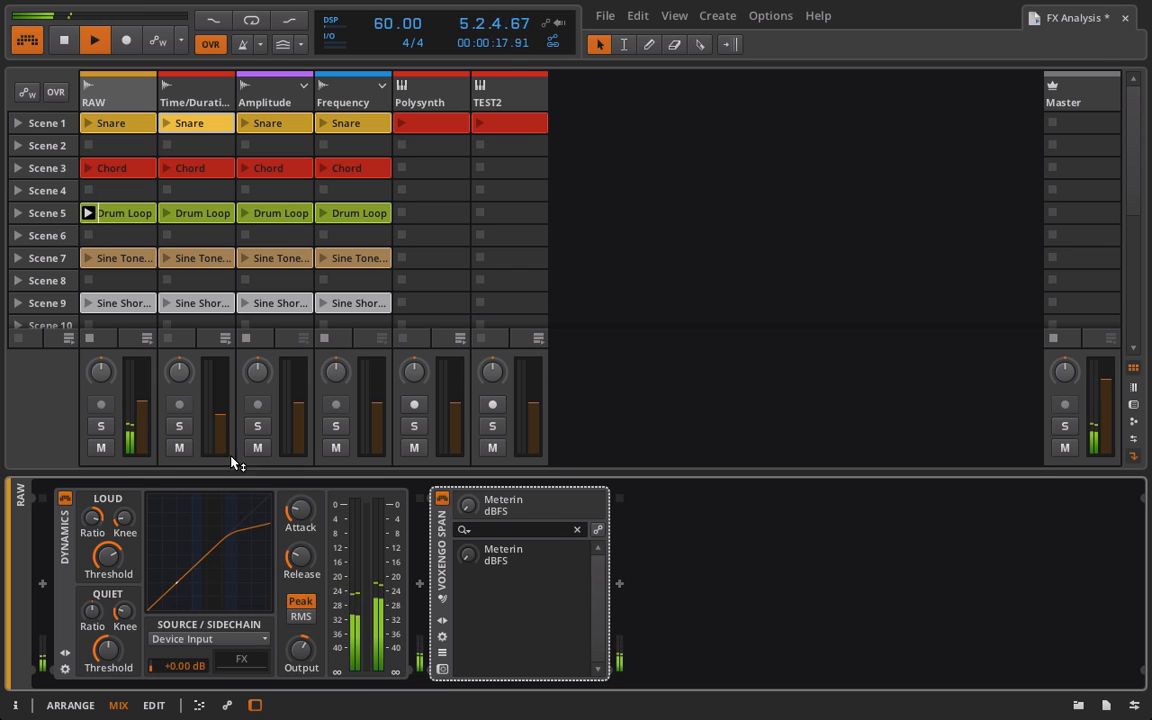
pyautogui.click(64, 498)
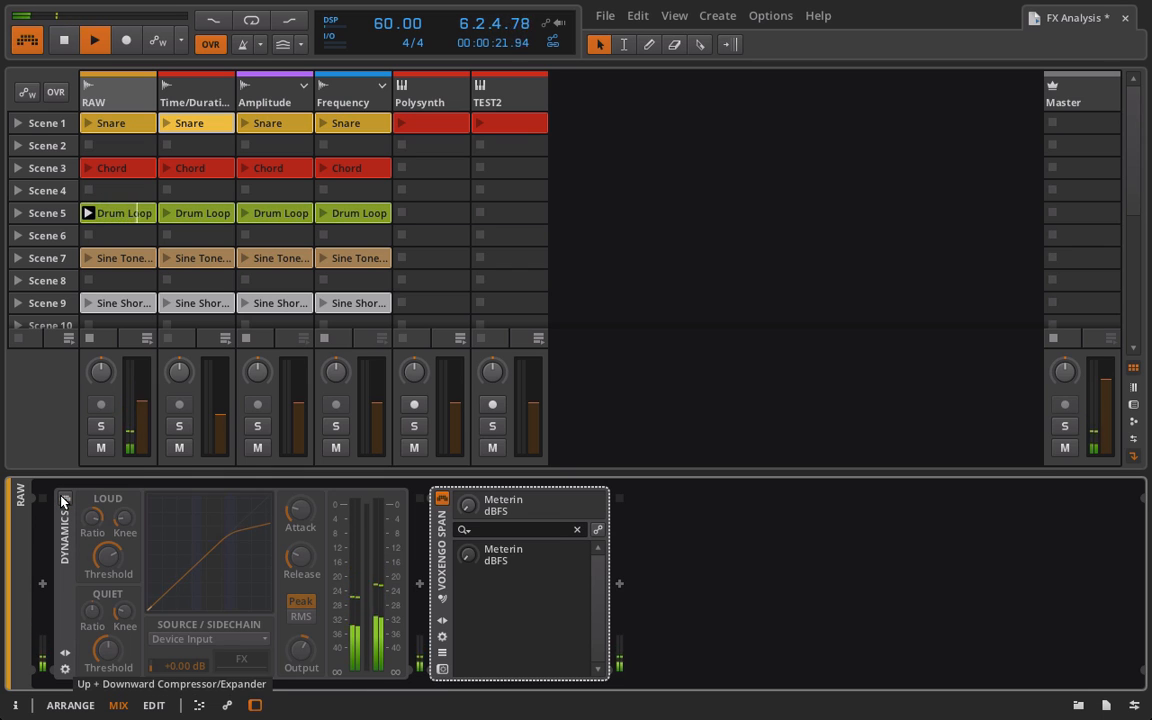
pyautogui.press('space')
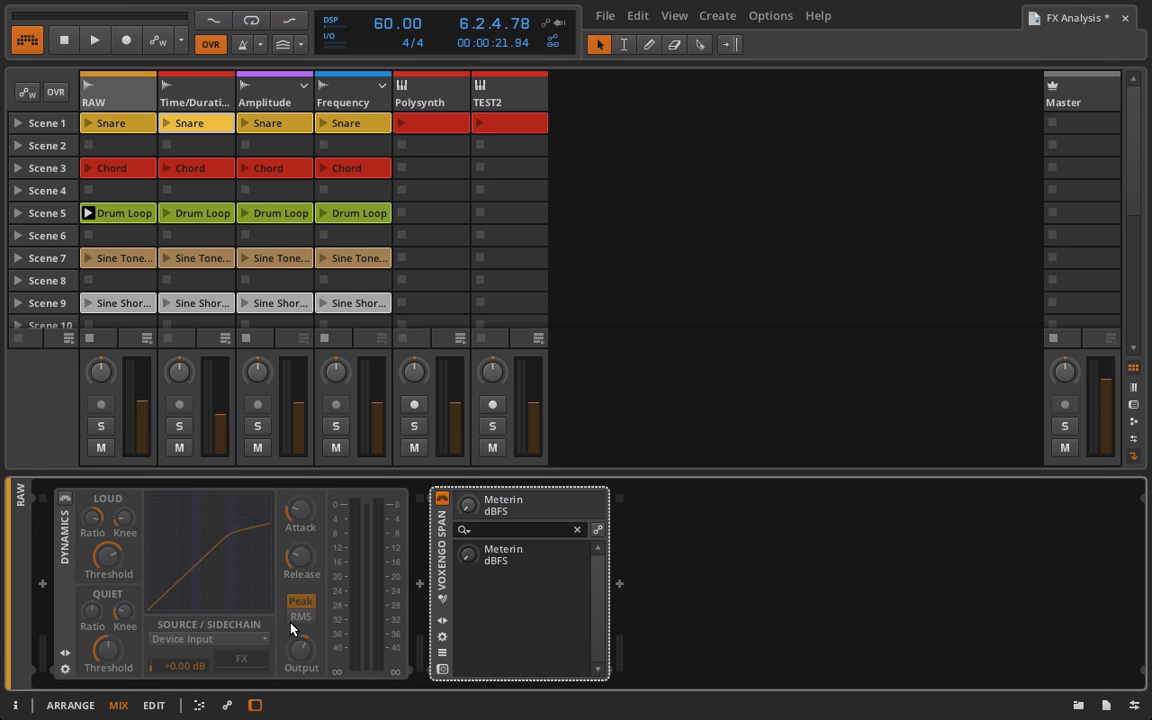
# - Set the Loud knee to +0.00 dB and re-enable the Dynamics device
pyautogui.moveTo(121, 520); pyautogui.dragTo(121, 562)
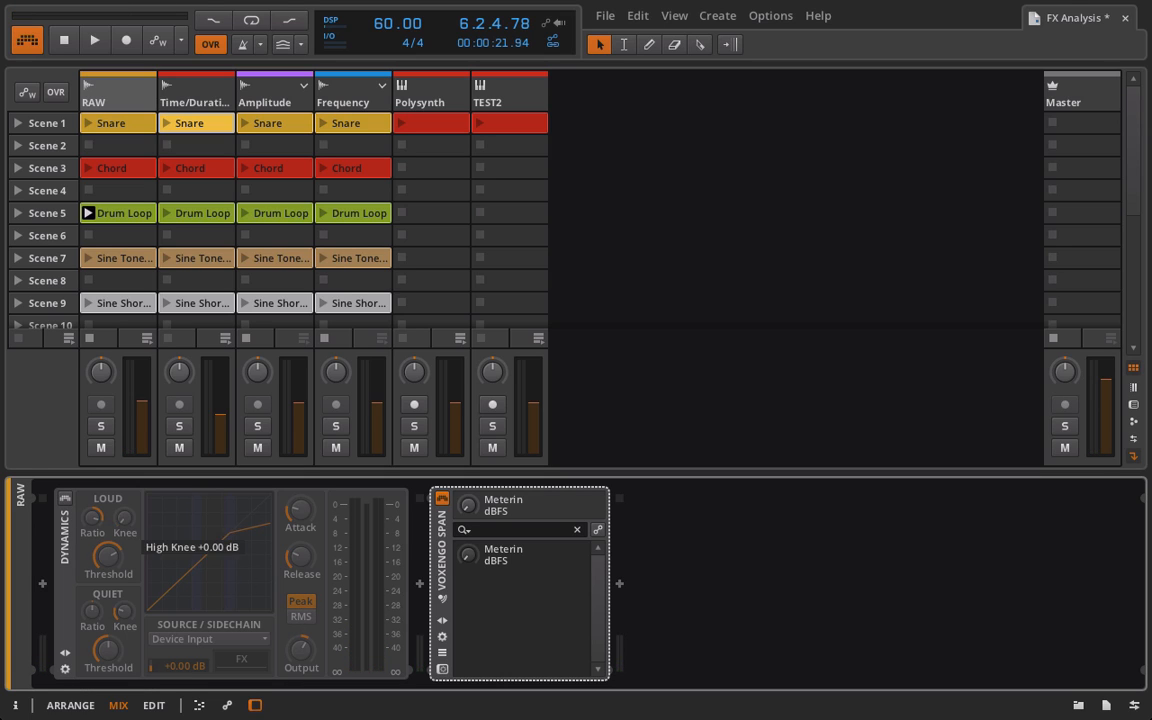
pyautogui.click(64, 497)
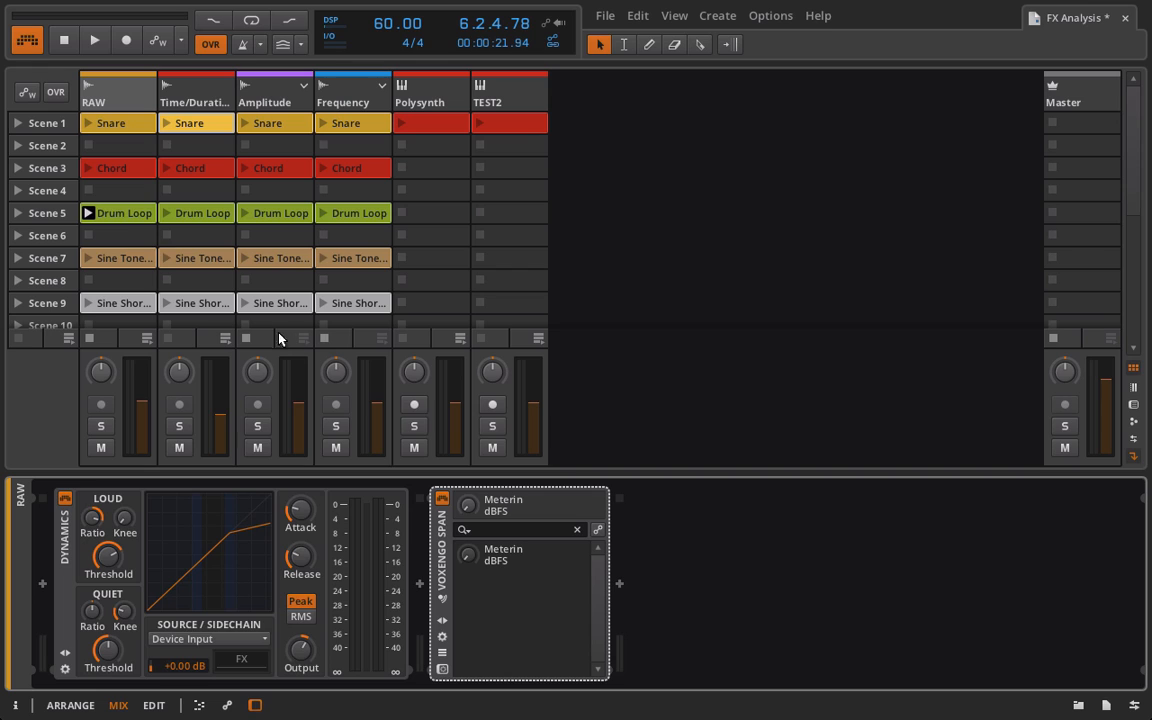
# - Examine the RAW Drum Loop clip's waveform in the clip editor and return to the track's device chain
pyautogui.doubleClick(135, 216)
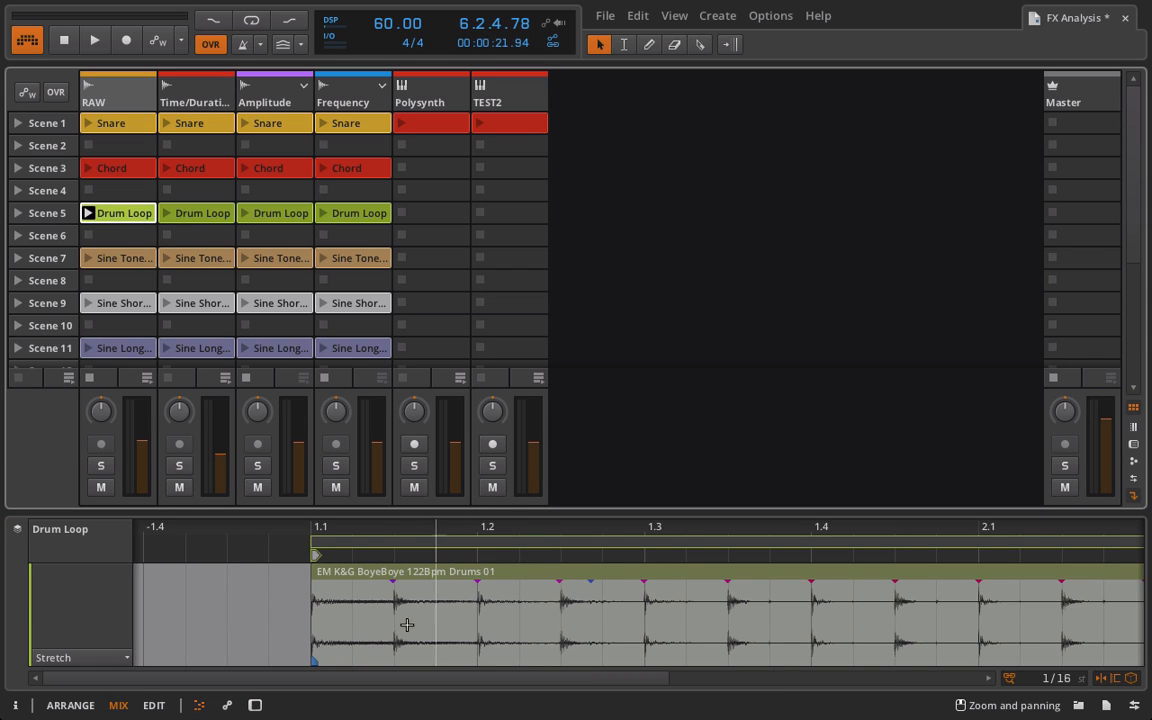
pyautogui.click(113, 100)
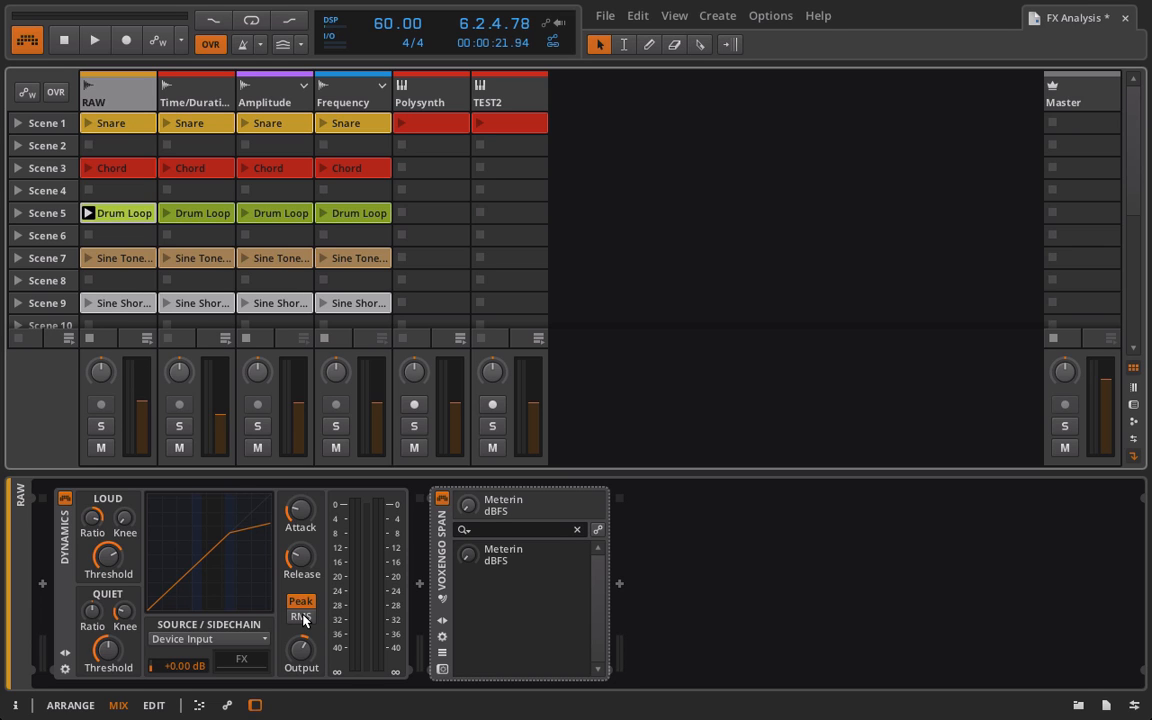
# - Play the drum loop, set the Dynamics release to 43.7 ms and lower the Loud threshold slightly
pyautogui.press('space')
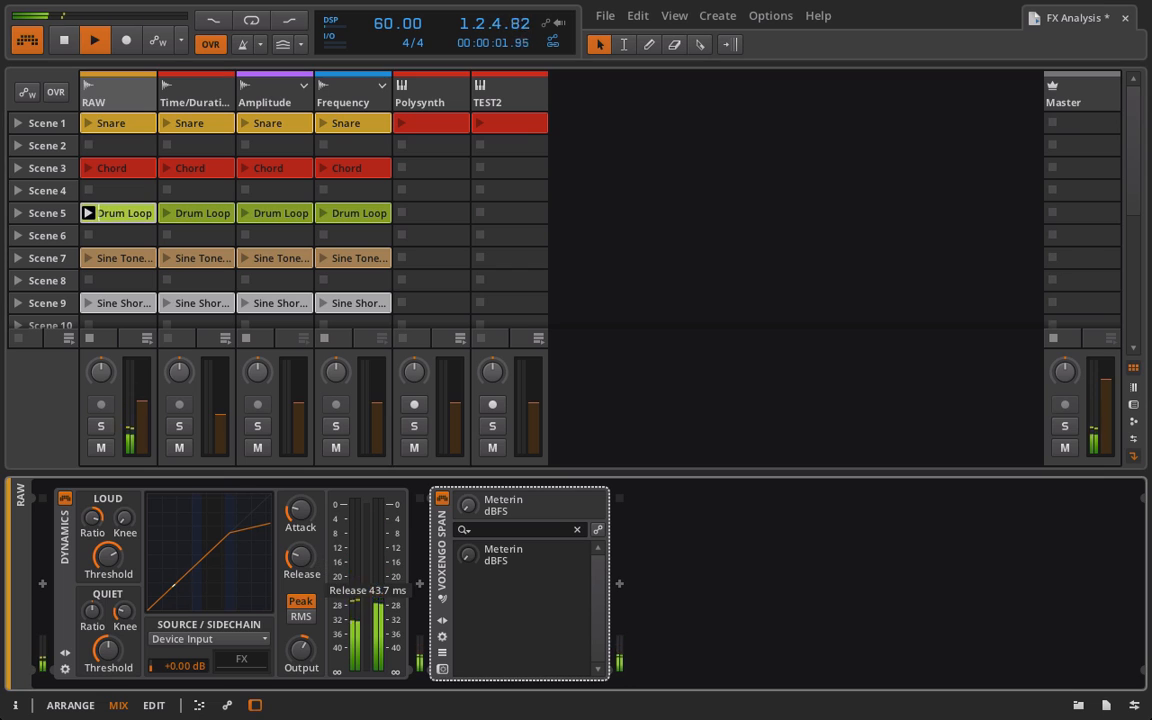
pyautogui.moveTo(108, 560); pyautogui.dragTo(108, 567)
pyautogui.moveTo(301, 650); pyautogui.dragTo(301, 650)
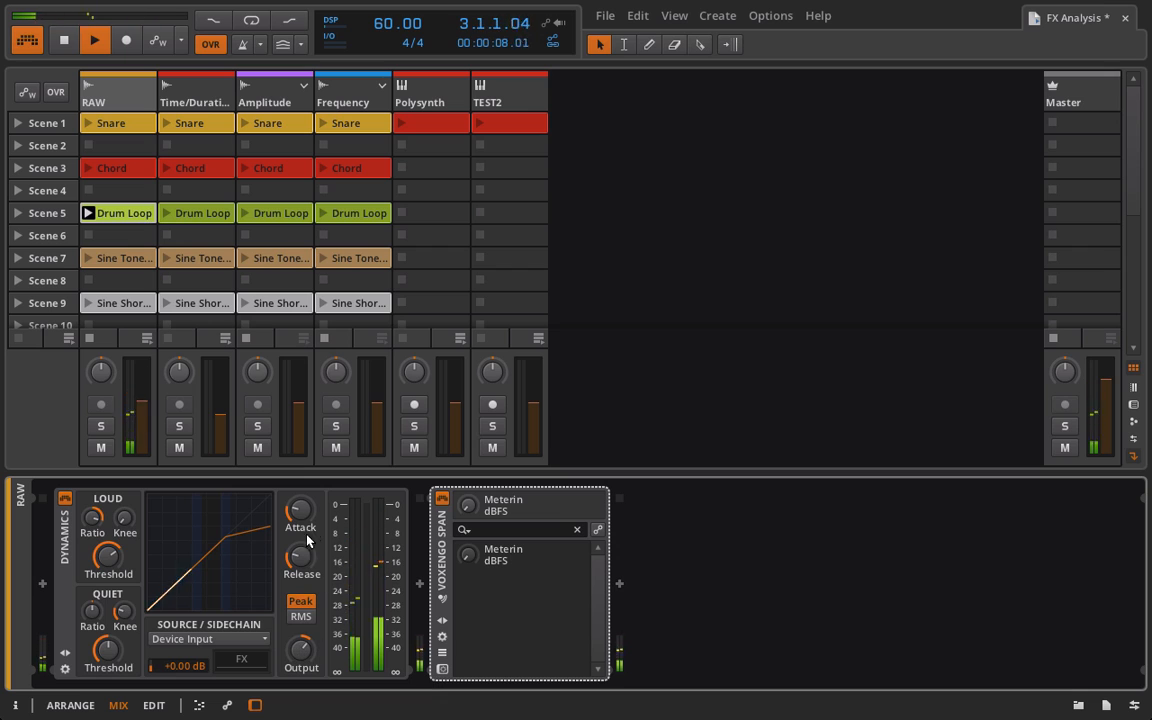
pyautogui.moveTo(301, 512); pyautogui.dragTo(301, 512)
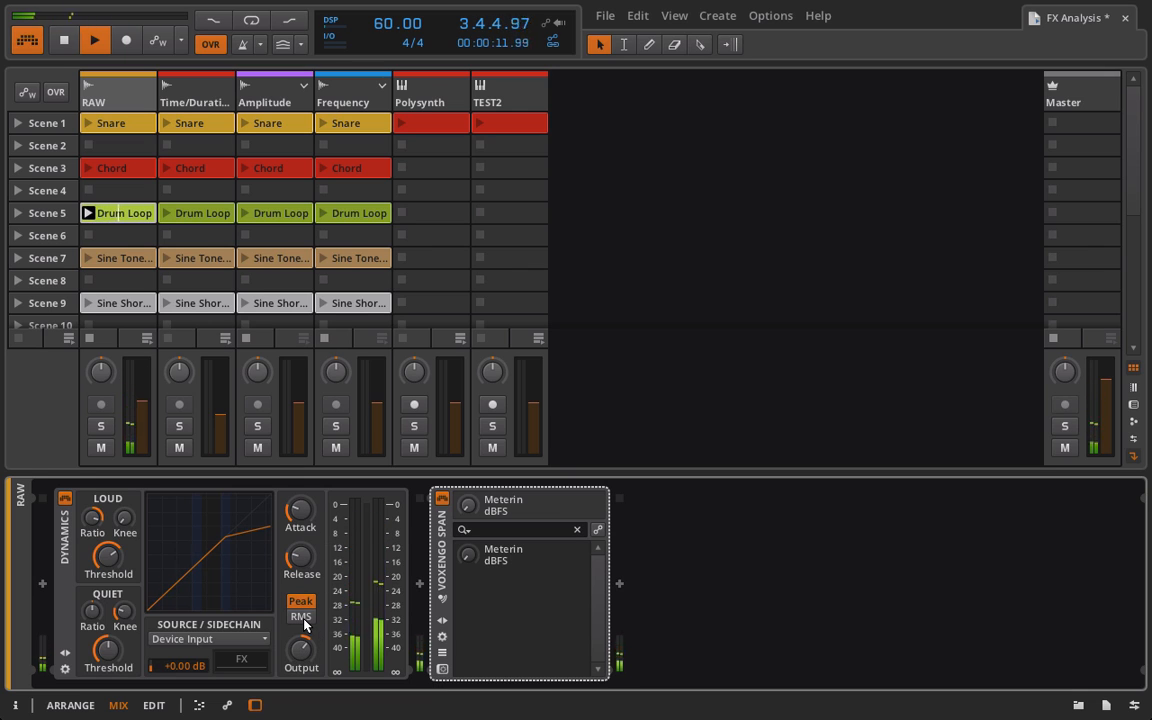
# - Compare RMS and Peak detection on the playing drum loop, leave Dynamics on Peak and stop playback
pyautogui.click(302, 618)
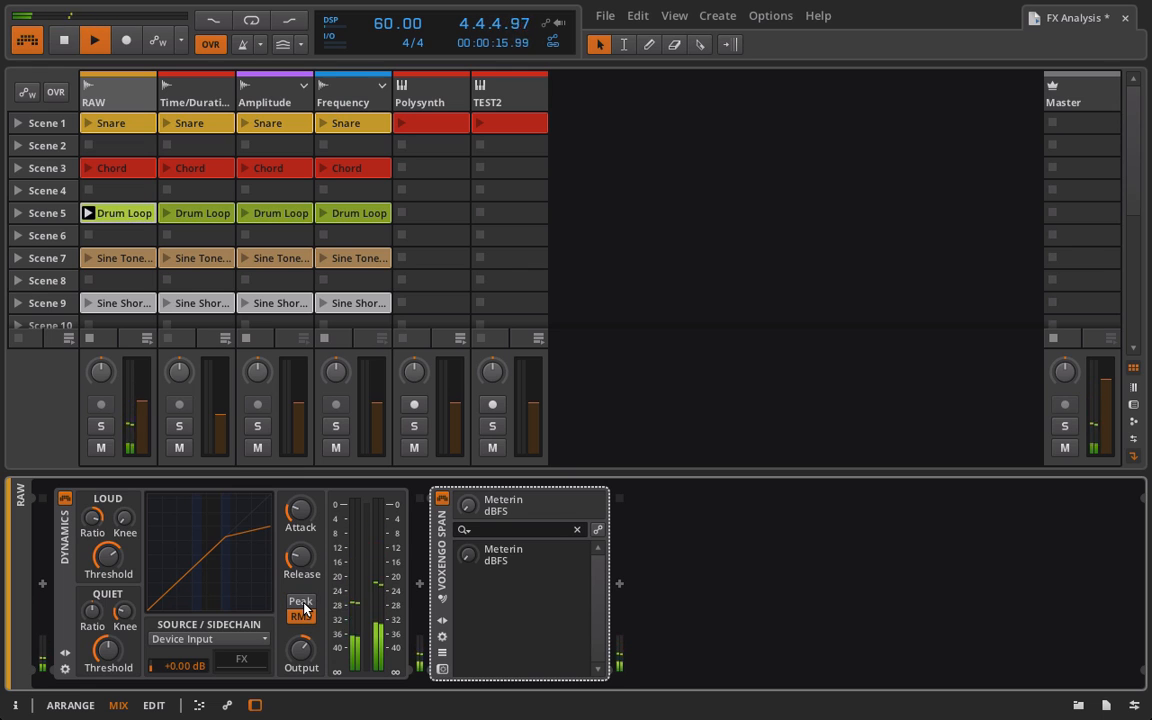
pyautogui.click(303, 604)
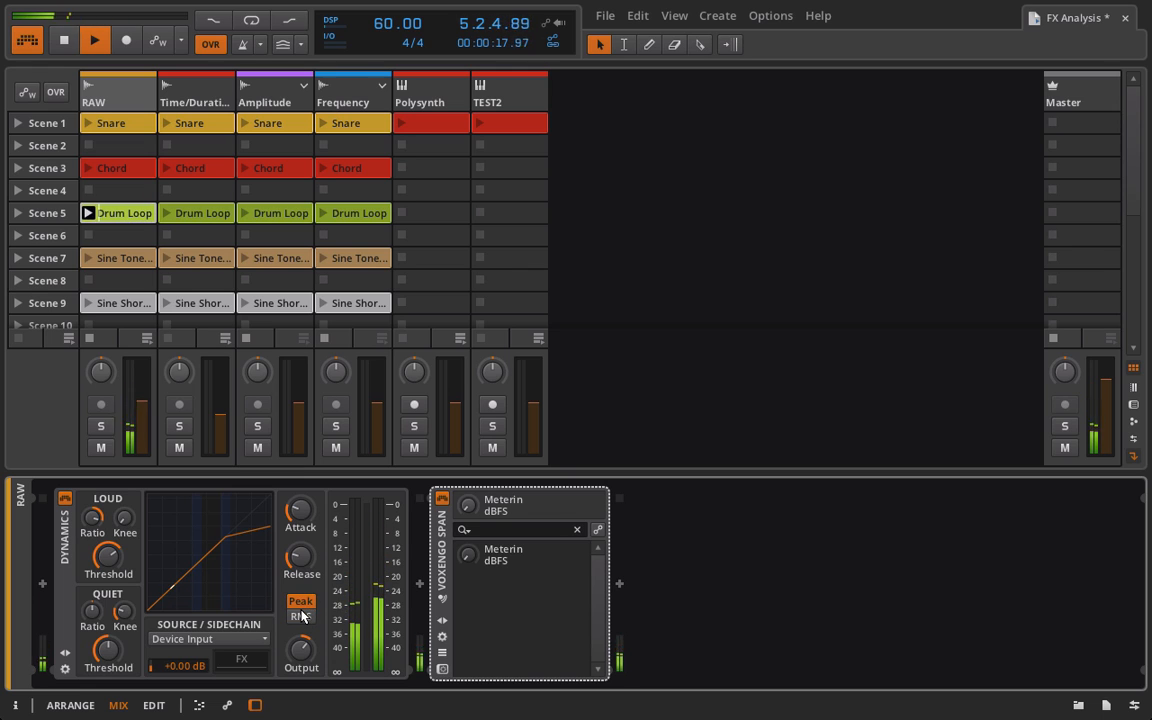
pyautogui.click(301, 616)
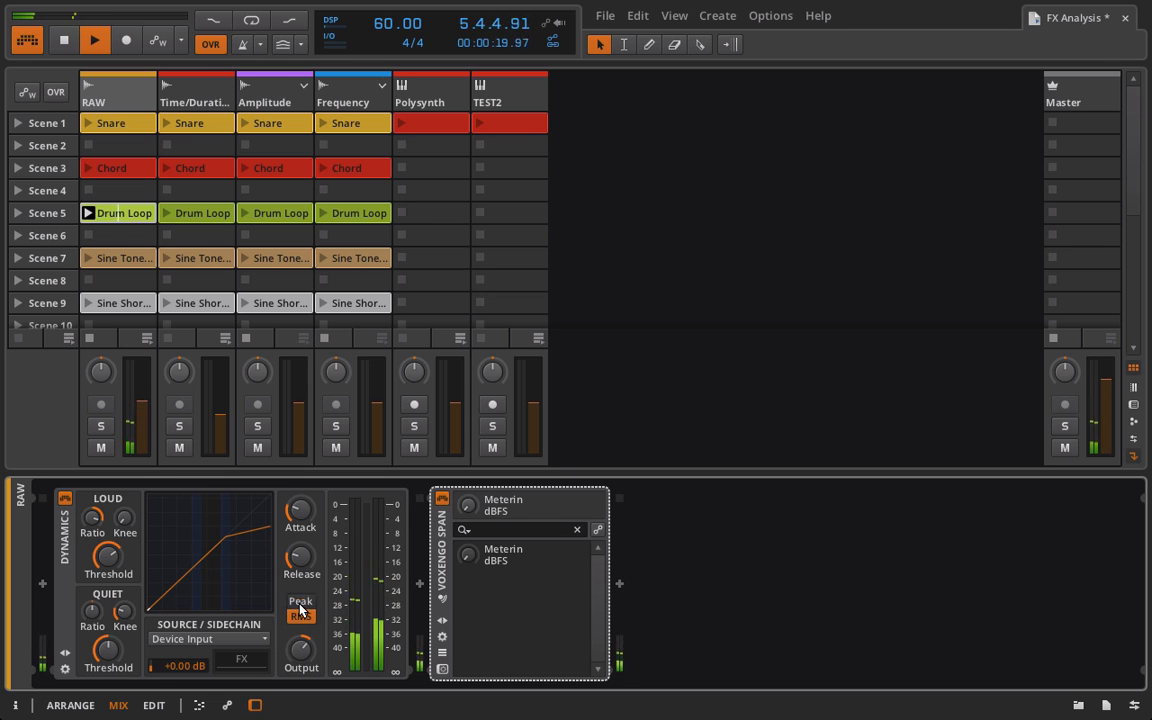
pyautogui.click(300, 602)
pyautogui.click(301, 618)
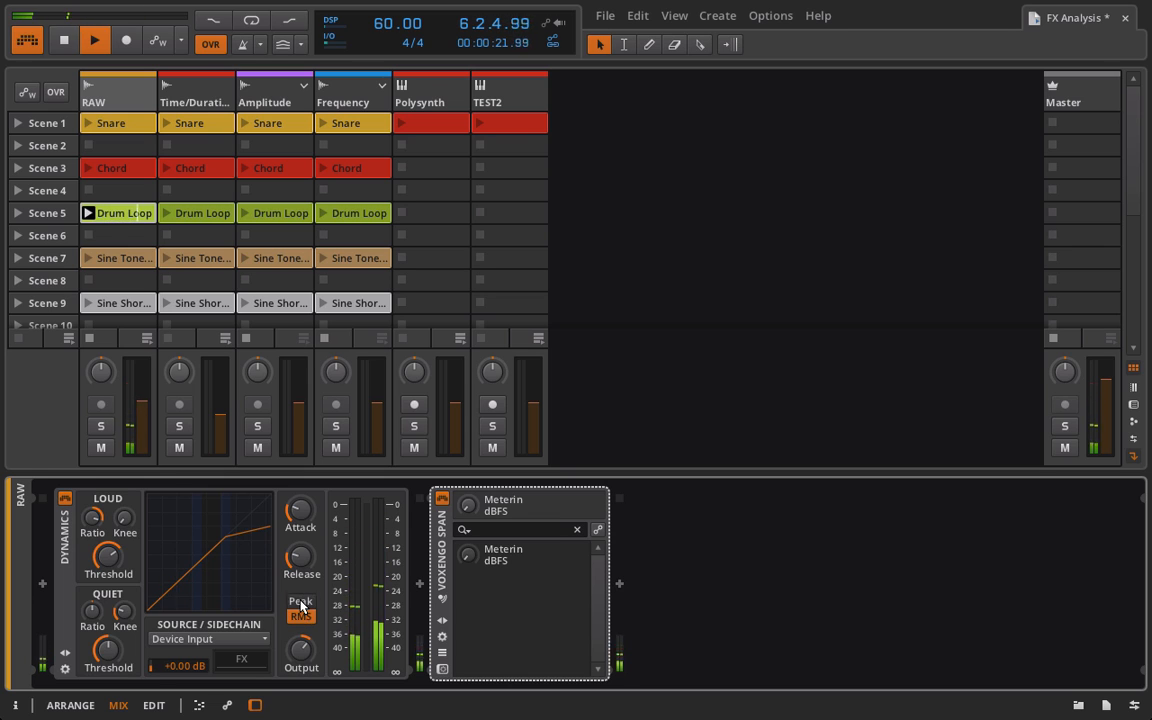
pyautogui.click(301, 603)
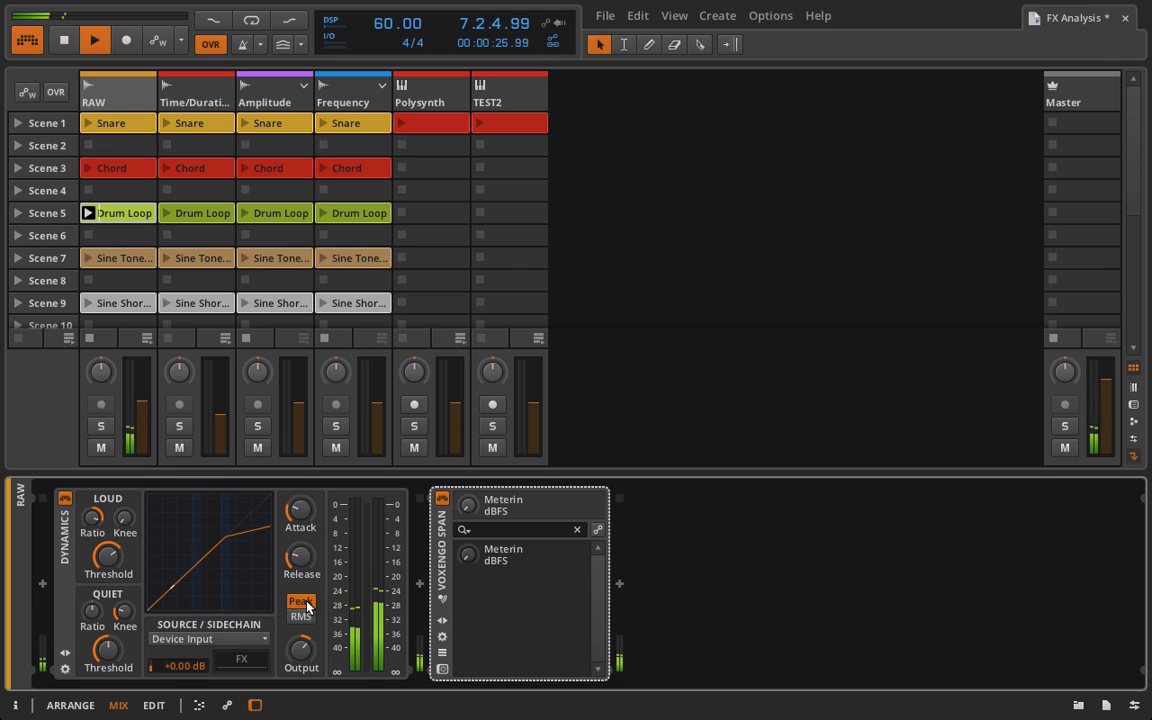
pyautogui.press('space')
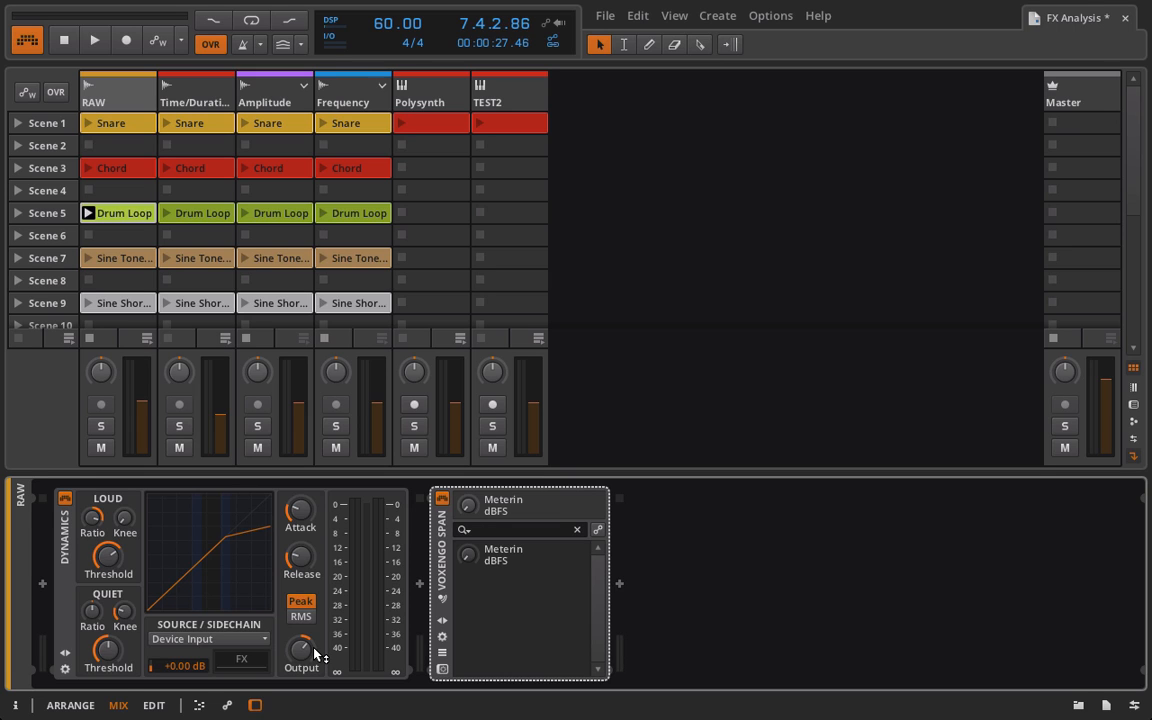
# - Insert a Compressor between Dynamics and Voxengo SPAN, try out its ratio and delete the Compressor
pyautogui.click(420, 584)
pyautogui.doubleClick(635, 523)
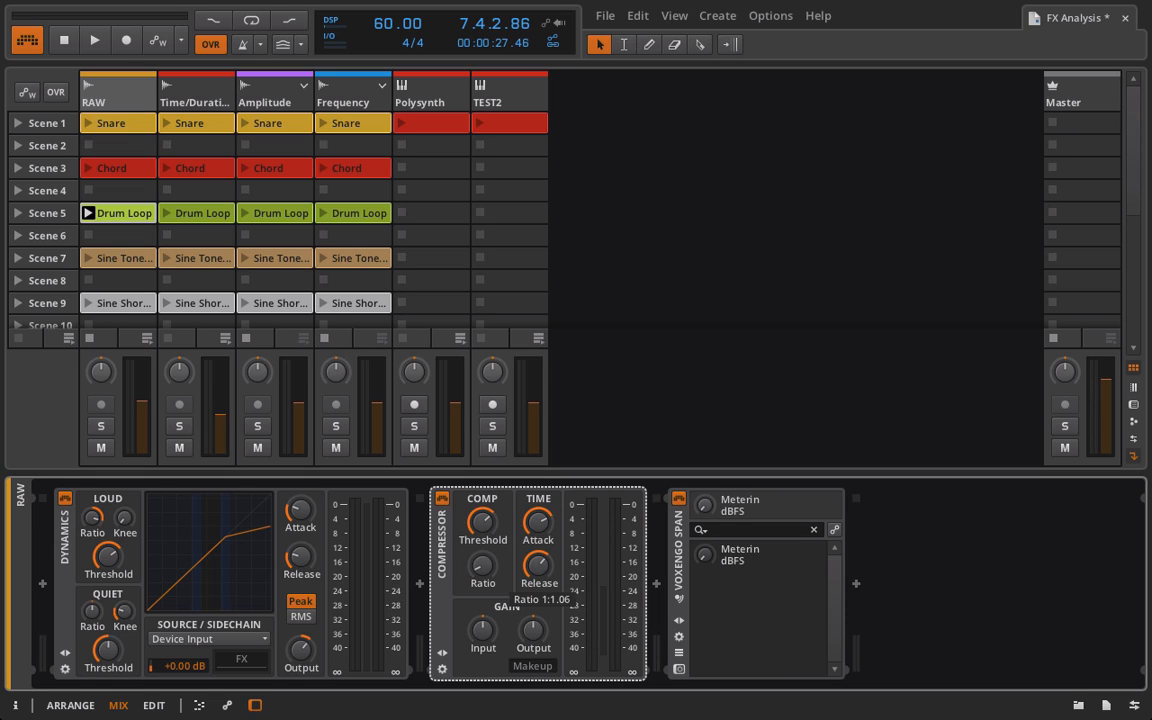
pyautogui.moveTo(482, 566)
pyautogui.mouseDown()
pyautogui.moveTo(482, 520)
pyautogui.moveTo(476, 572)
pyautogui.mouseUp()
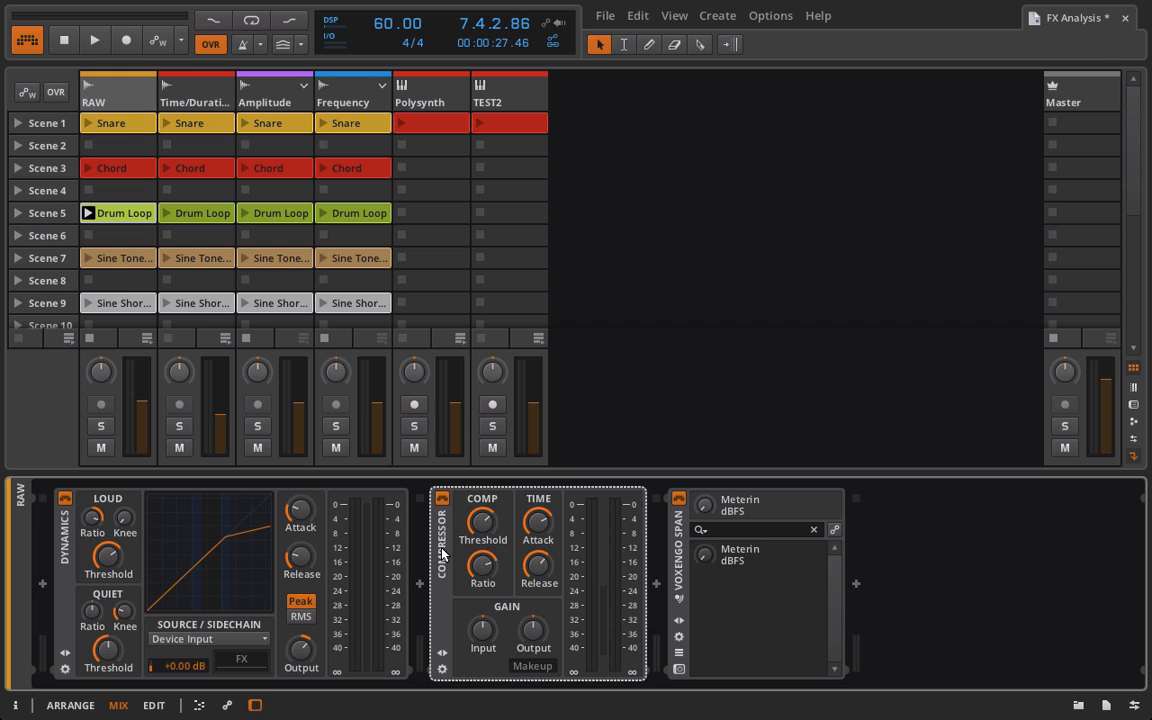
pyautogui.press('Delete')
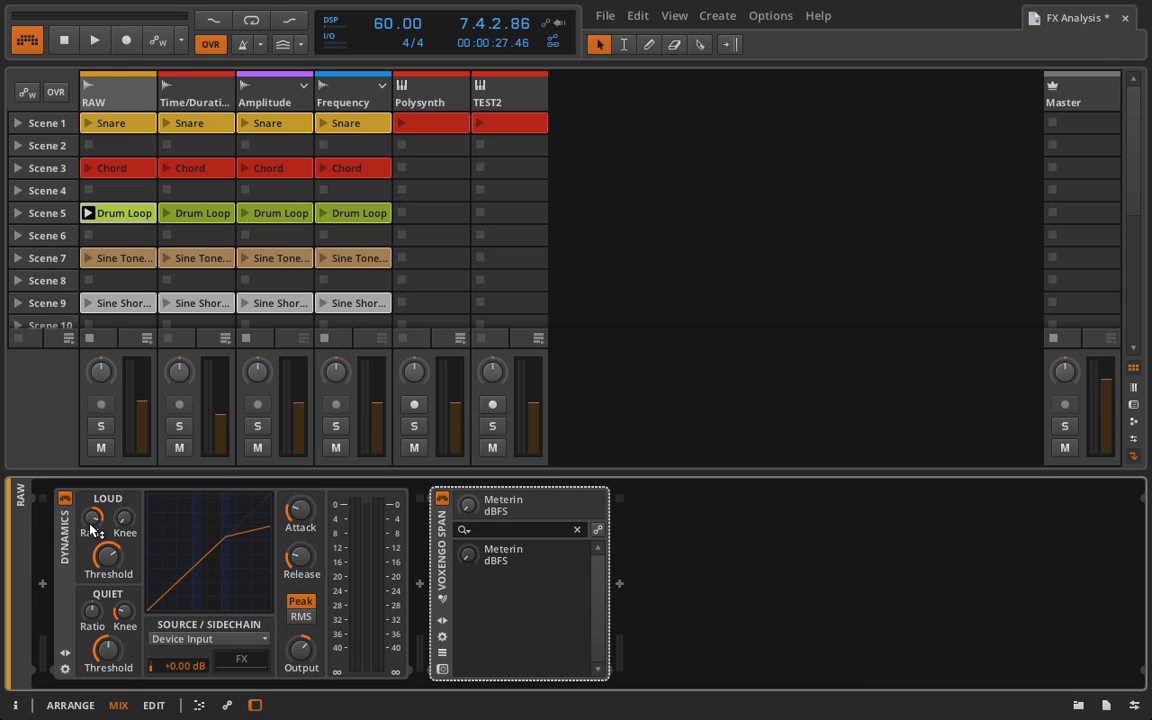
# - Try a Loud ratio of 1.55:1, reset the Dynamics output gain and return the Loud ratio to compression
pyautogui.moveTo(89, 522); pyautogui.dragTo(89, 537)
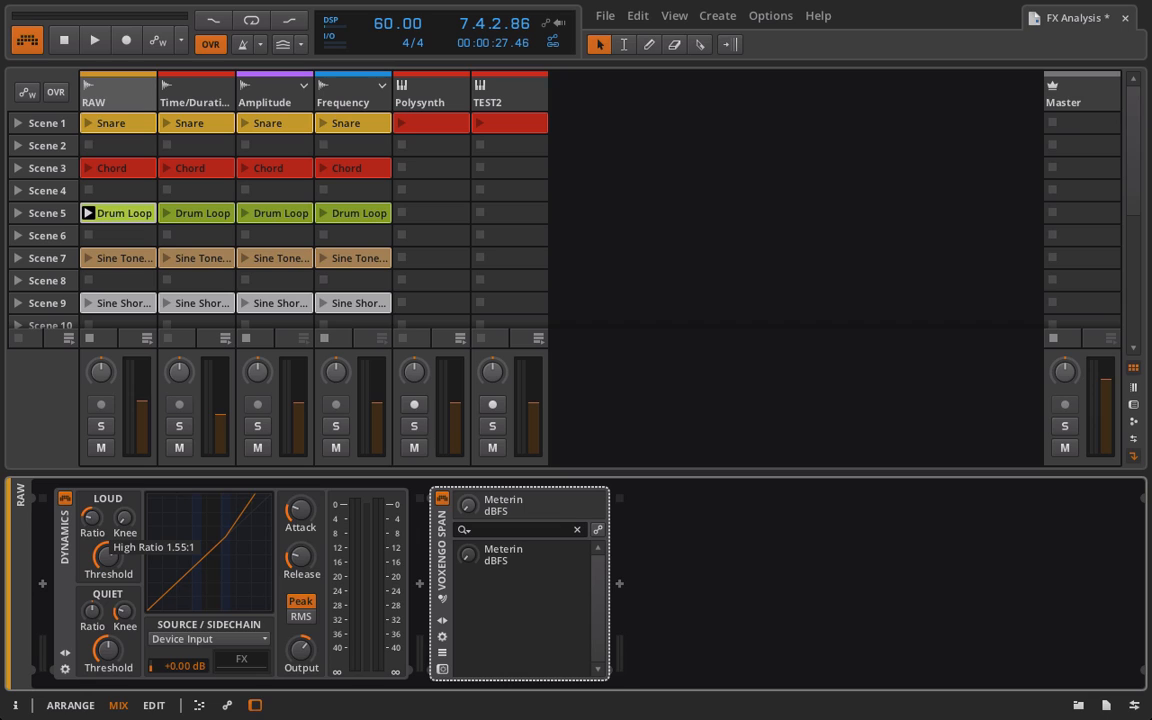
pyautogui.moveTo(89, 537); pyautogui.dragTo(90, 528)
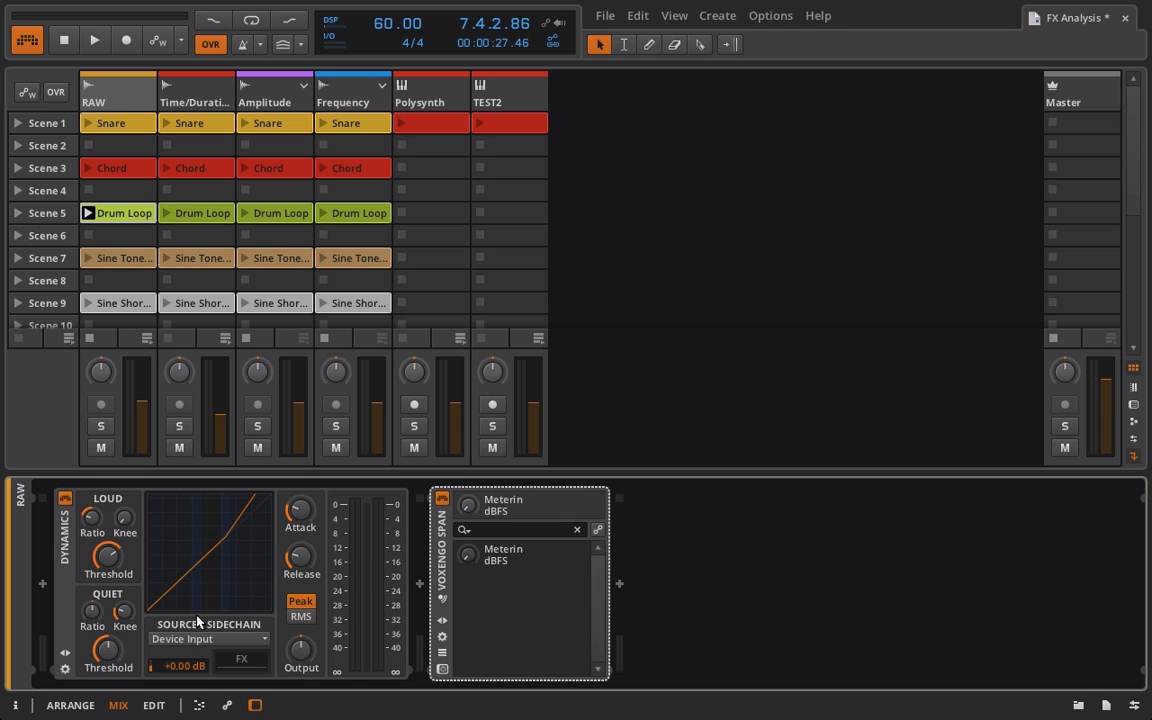
pyautogui.moveTo(91, 517); pyautogui.dragTo(91, 476)
# - Play the drum loop, lower the Loud ratio into expansion and set the Dynamics release to 70.8 ms
pyautogui.press('space')
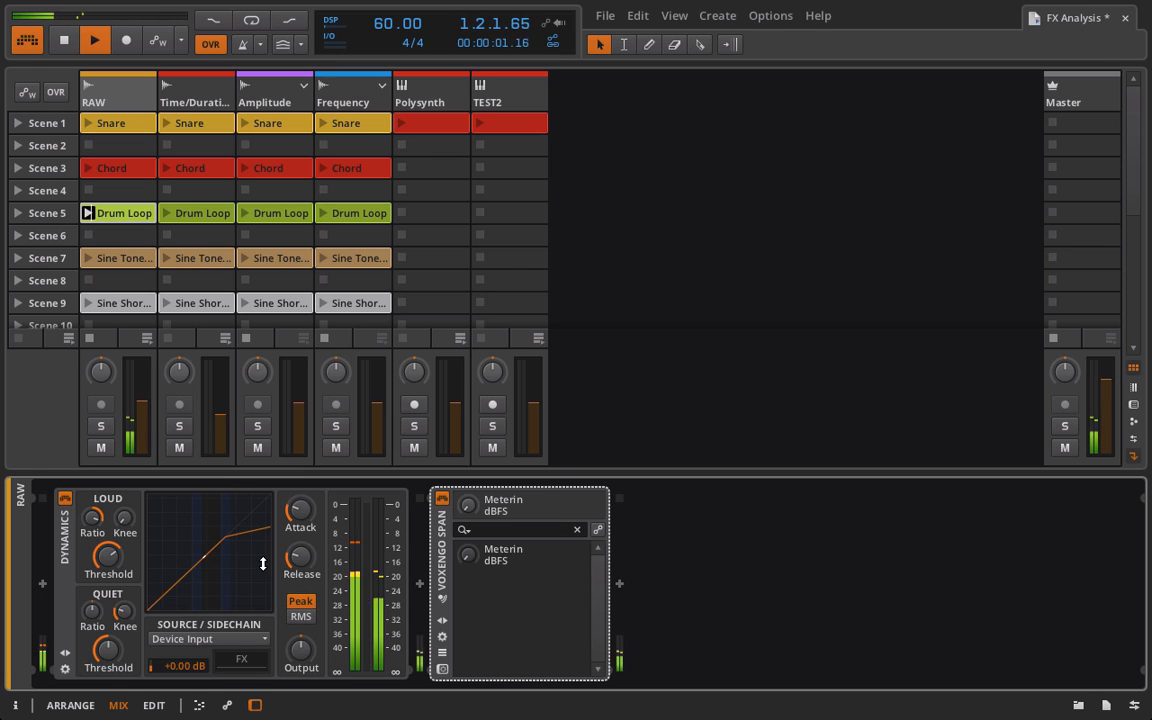
pyautogui.moveTo(299, 512); pyautogui.dragTo(300, 565)
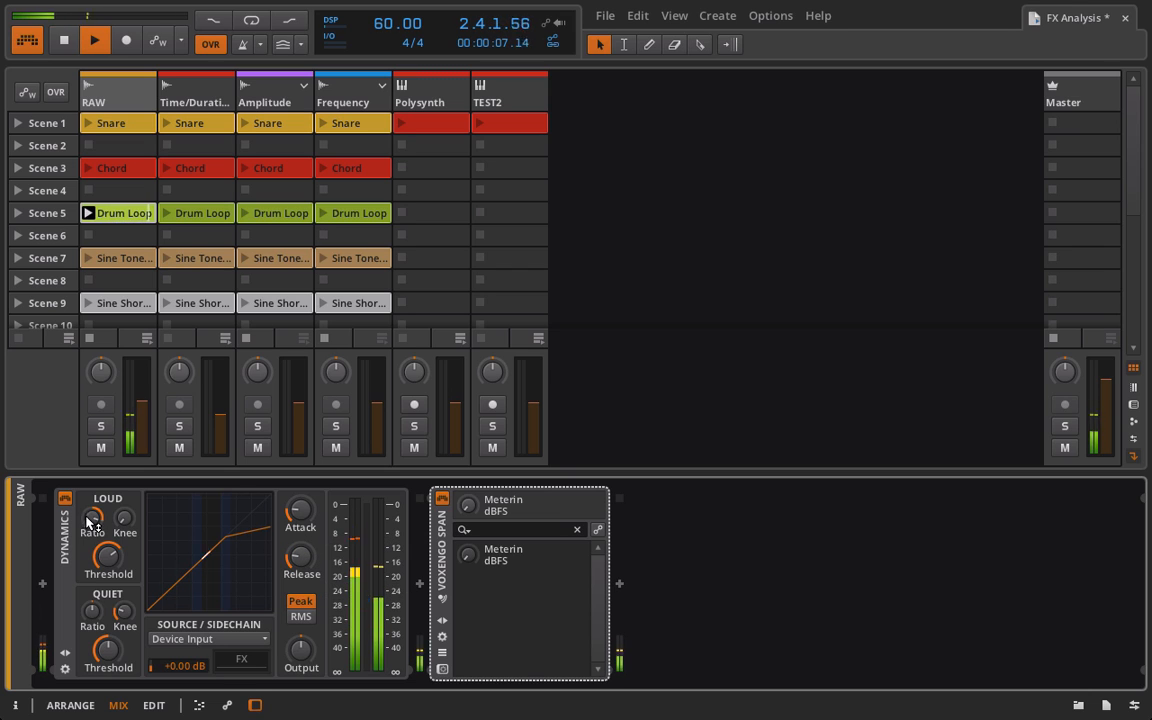
pyautogui.moveTo(92, 517); pyautogui.dragTo(92, 548)
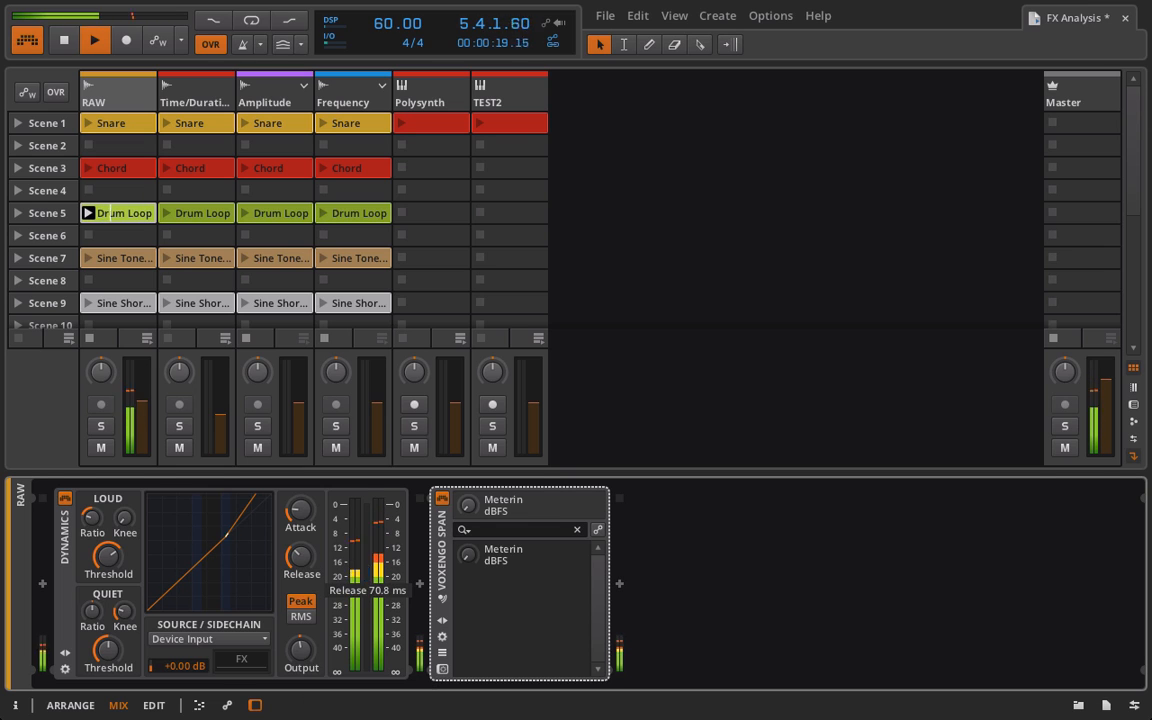
# - Set the Dynamics attack to its minimum and shorten the release slightly while the expanded loop plays
pyautogui.moveTo(305, 518); pyautogui.dragTo(305, 560)
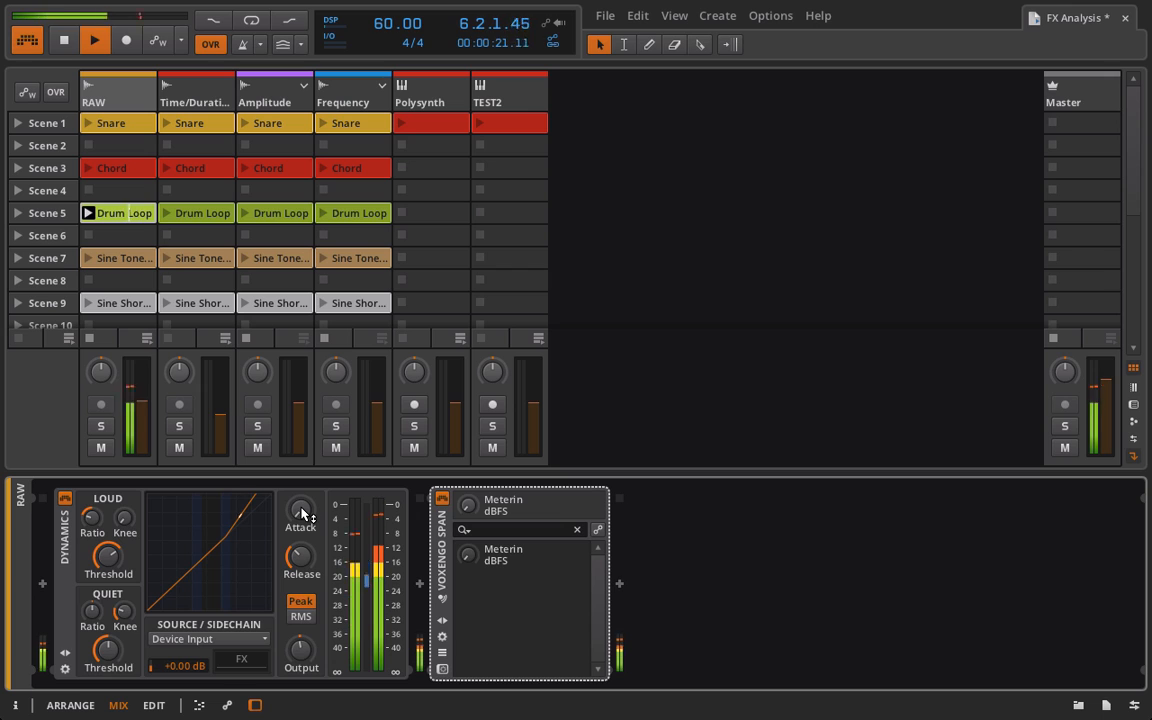
pyautogui.moveTo(302, 513)
pyautogui.mouseDown()
pyautogui.moveTo(302, 478)
pyautogui.moveTo(305, 513)
pyautogui.mouseUp()
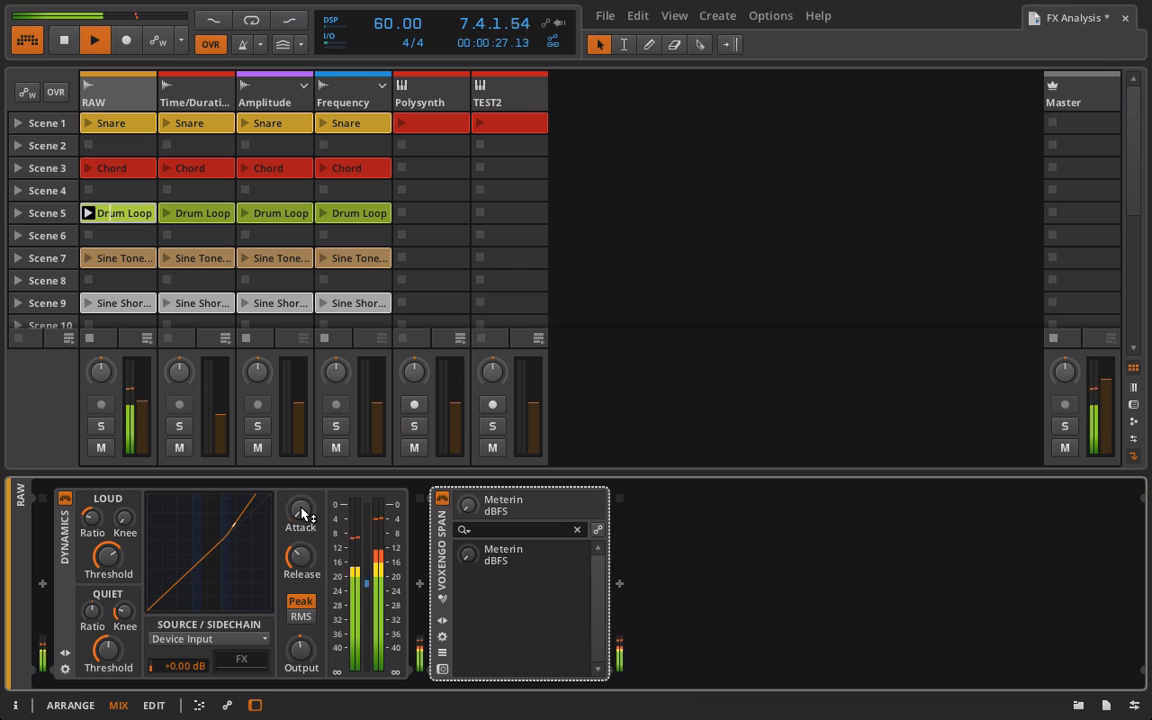
pyautogui.moveTo(309, 557); pyautogui.dragTo(309, 549)
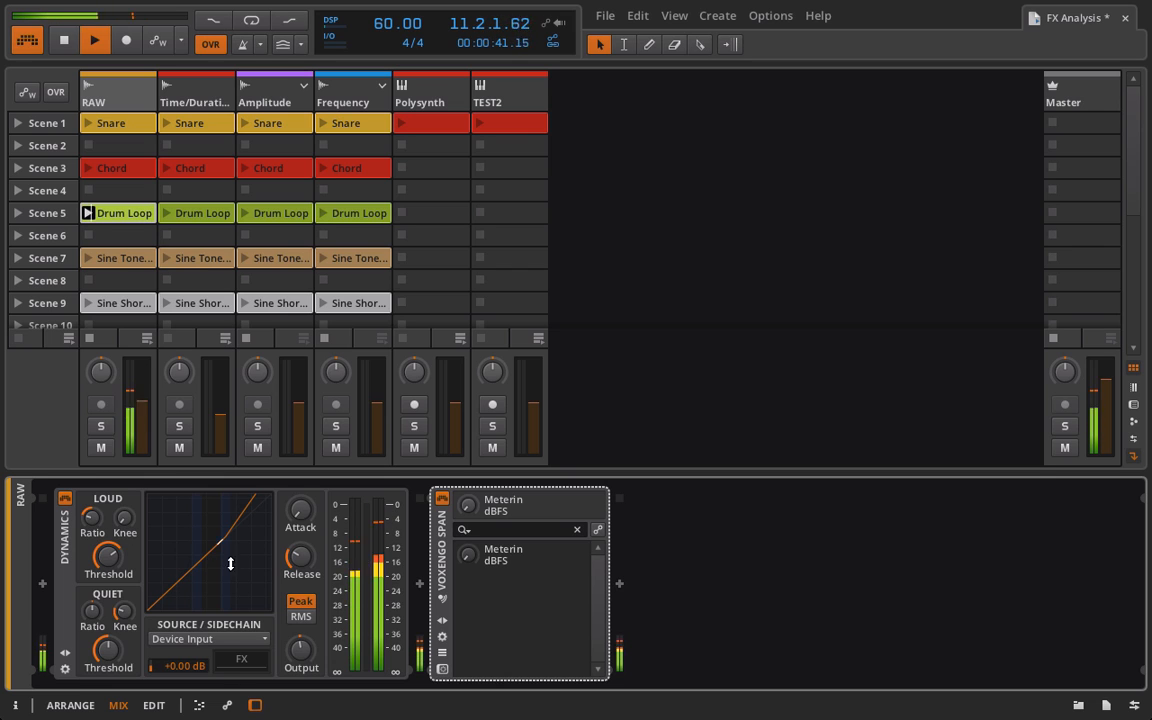
# - Make the Loud expansion slightly steeper with a lower threshold, and reduce the Dynamics output gain below its default
pyautogui.moveTo(91, 517); pyautogui.dragTo(91, 500)
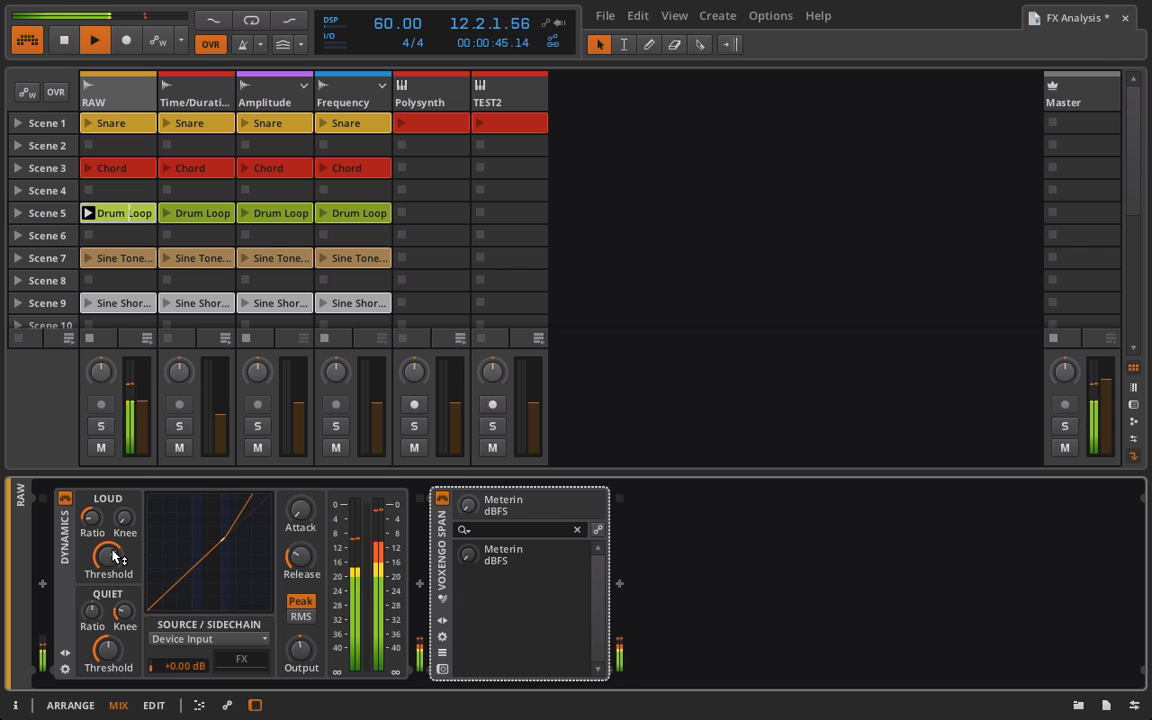
pyautogui.moveTo(108, 556); pyautogui.dragTo(108, 561)
pyautogui.moveTo(301, 648); pyautogui.dragTo(301, 663)
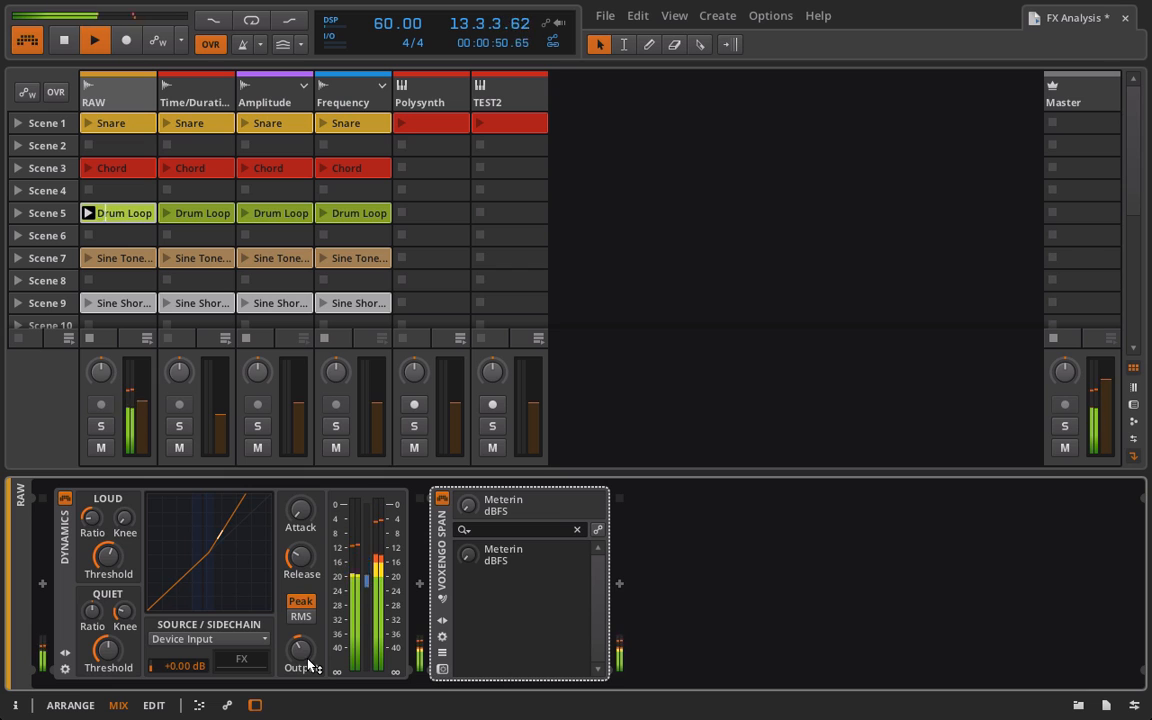
# - Compare the loop with Dynamics bypassed and active, lengthen the release slightly and stop playback
pyautogui.click(66, 499)
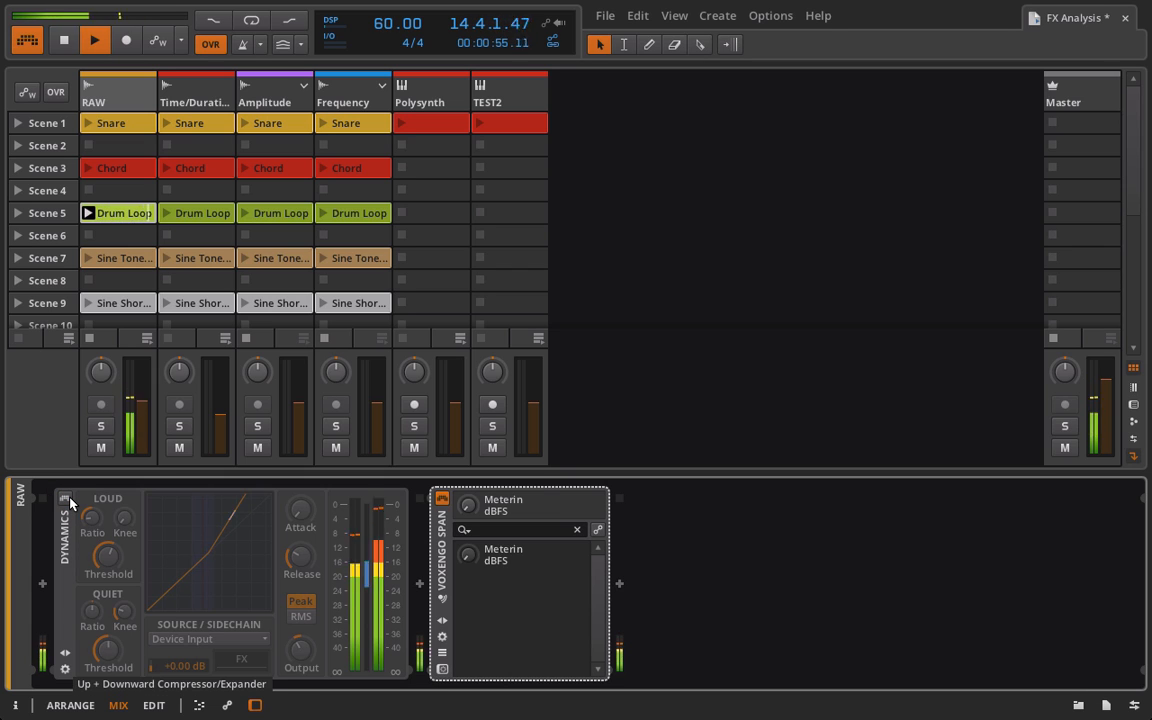
pyautogui.click(66, 499)
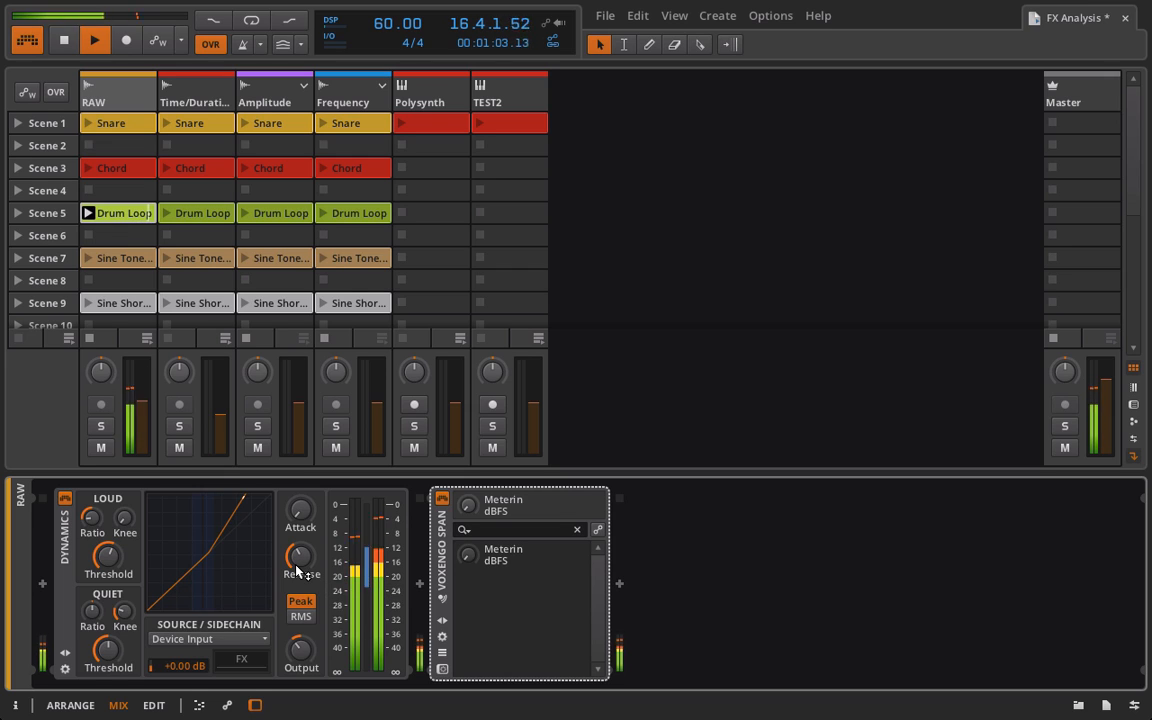
pyautogui.press('space')
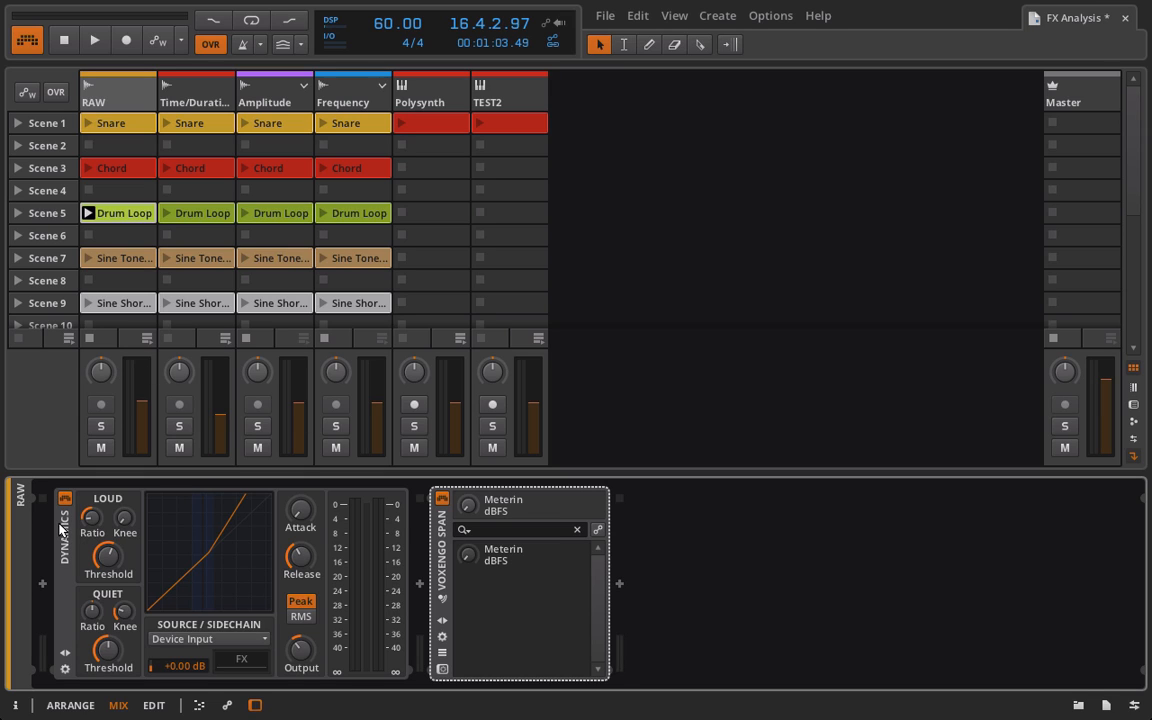
# - Reset the Loud ratio, launch the RAW Drum Loop clip, and set up Quiet expansion with a lower ratio and higher threshold
pyautogui.doubleClick(92, 518)
pyautogui.click(88, 214)
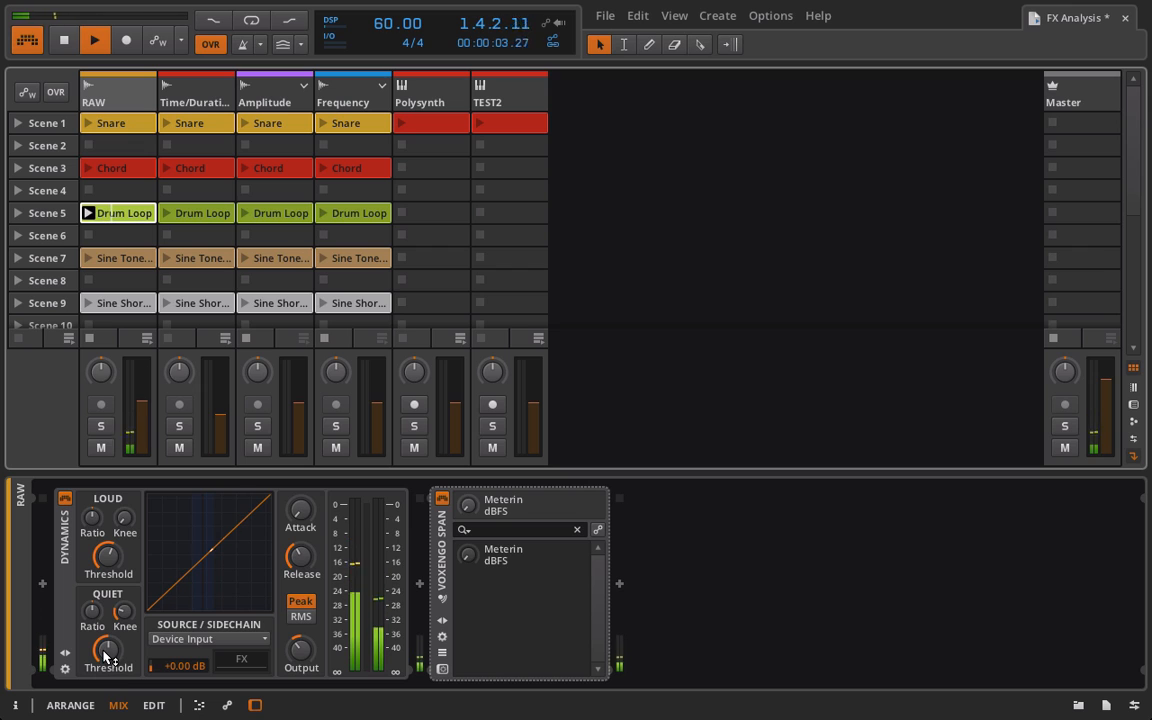
pyautogui.moveTo(90, 630); pyautogui.dragTo(112, 650)
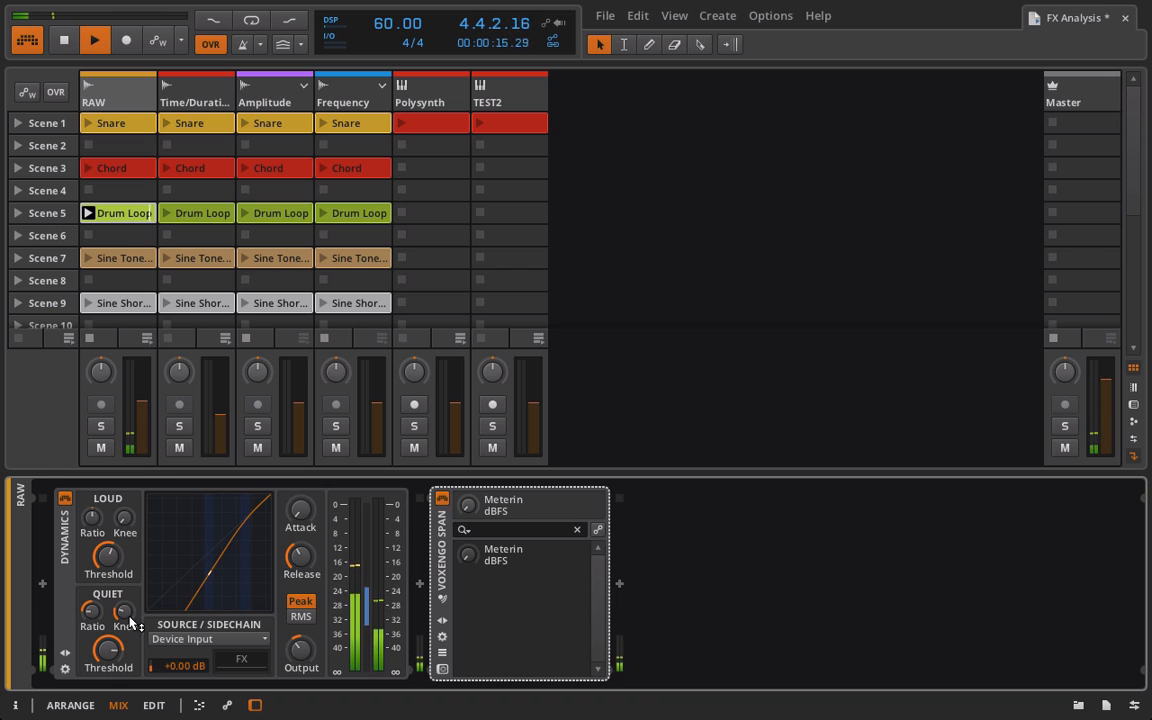
# - Try a 10.0 ms release, reset the Dynamics output gain and lengthen the release again
pyautogui.moveTo(300, 555); pyautogui.dragTo(300, 582)
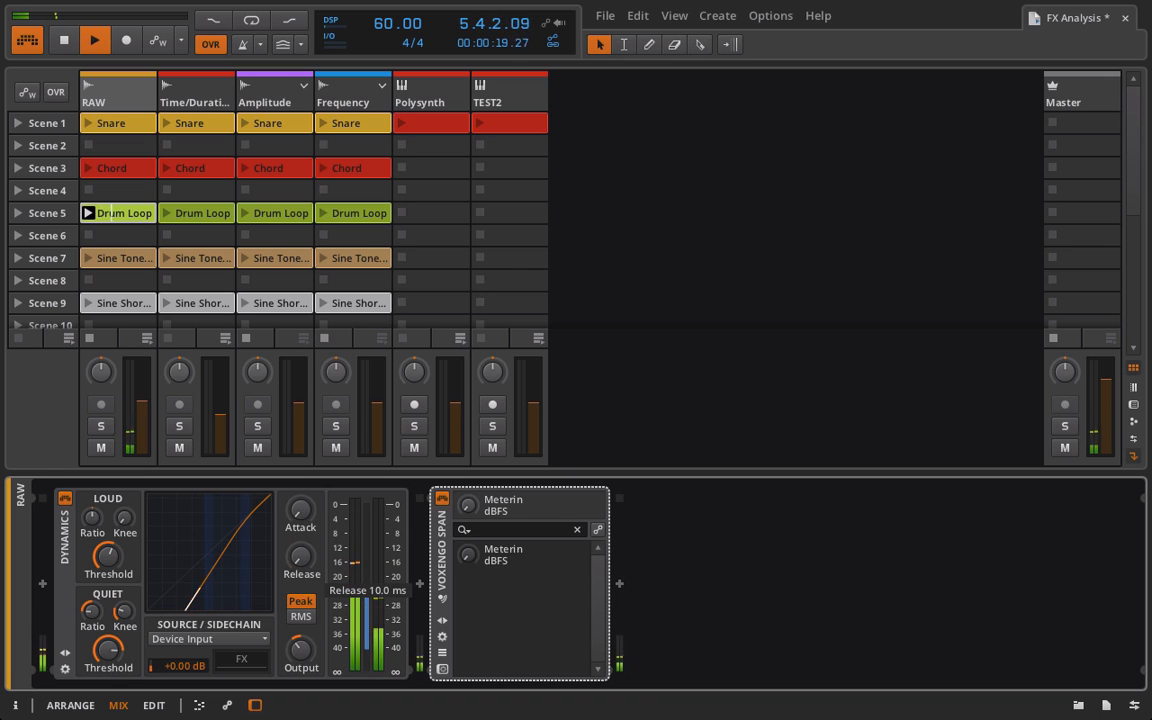
pyautogui.doubleClick(308, 653)
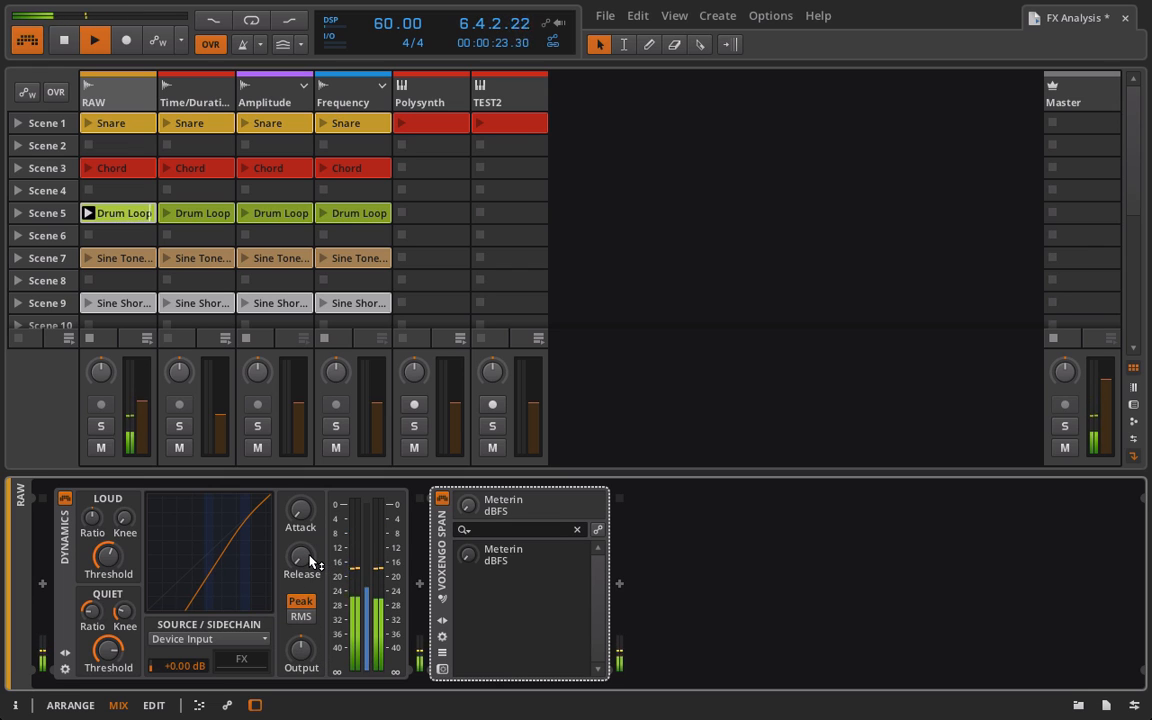
pyautogui.moveTo(310, 562); pyautogui.dragTo(318, 517)
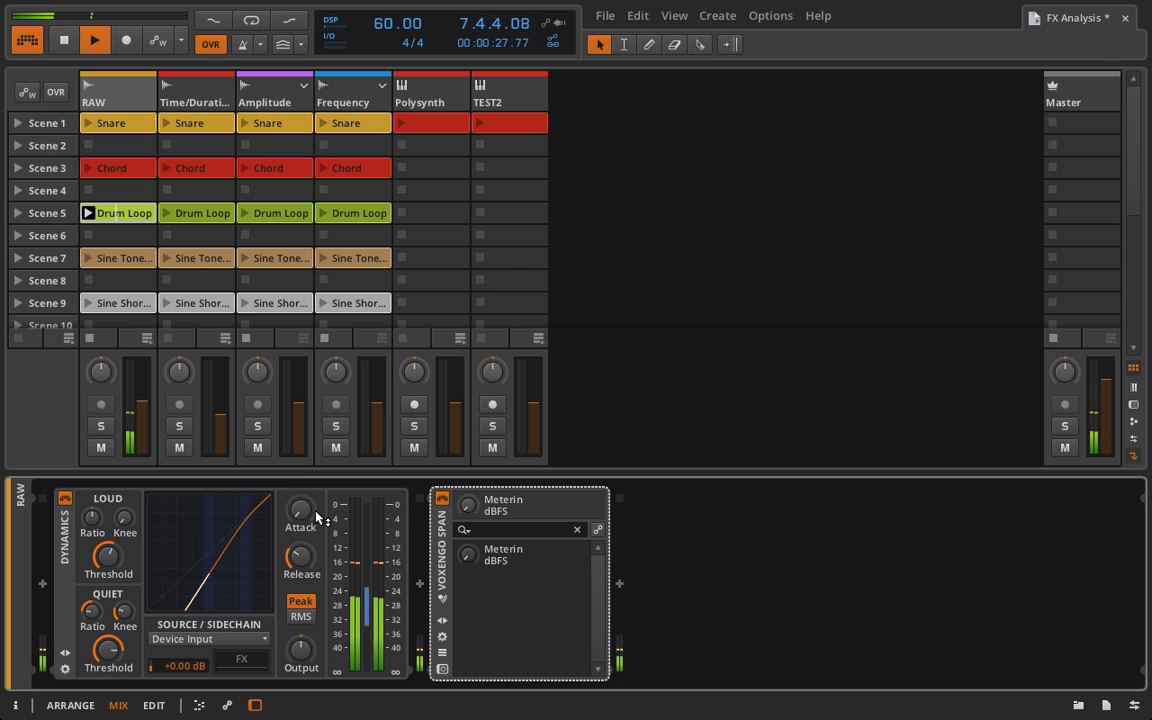
# - Compare the drum loop with the Quiet expansion bypassed and active, leaving Dynamics enabled
pyautogui.click(64, 500)
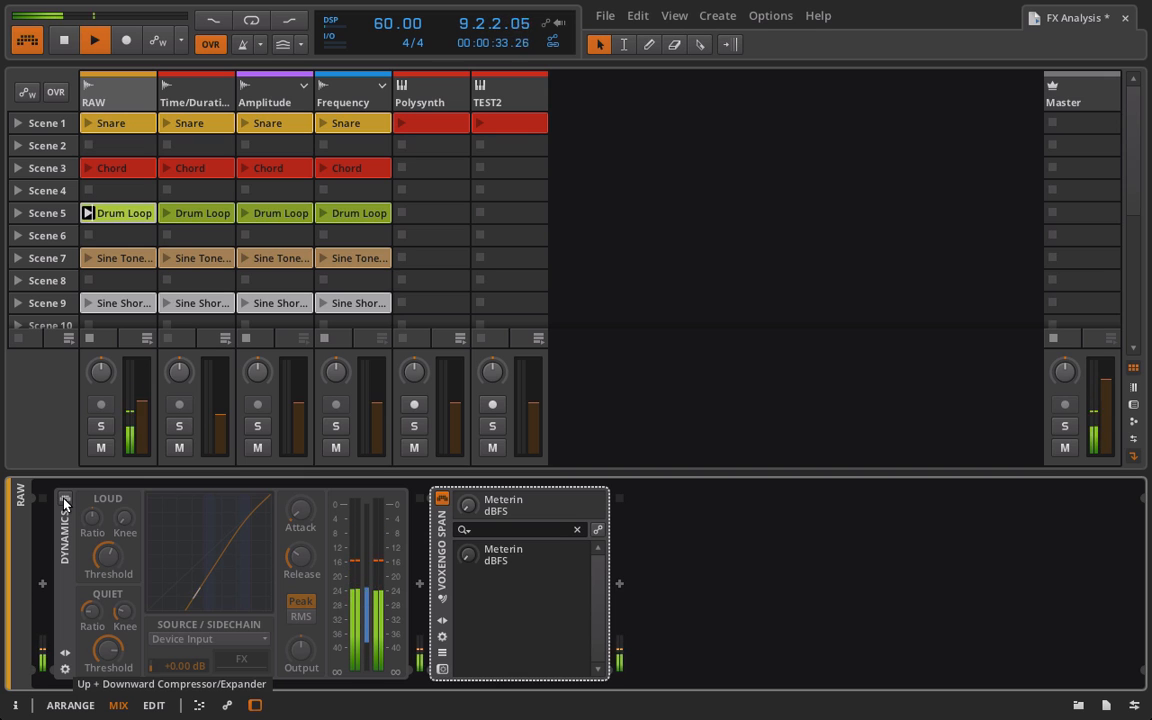
pyautogui.click(64, 500)
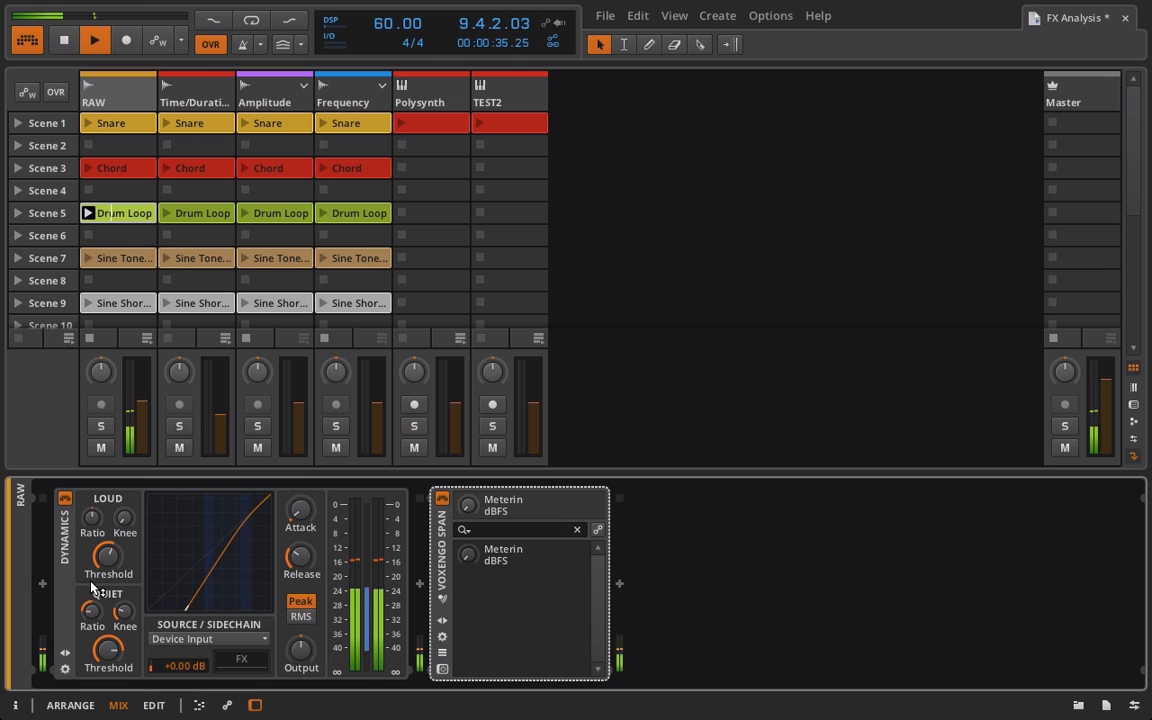
# - Set the Quiet threshold to about -17.9 dB with minimum knee, the release to 155 ms, and lower the Quiet ratio slightly
pyautogui.moveTo(108, 650); pyautogui.dragTo(108, 655)
pyautogui.moveTo(125, 612); pyautogui.dragTo(108, 668)
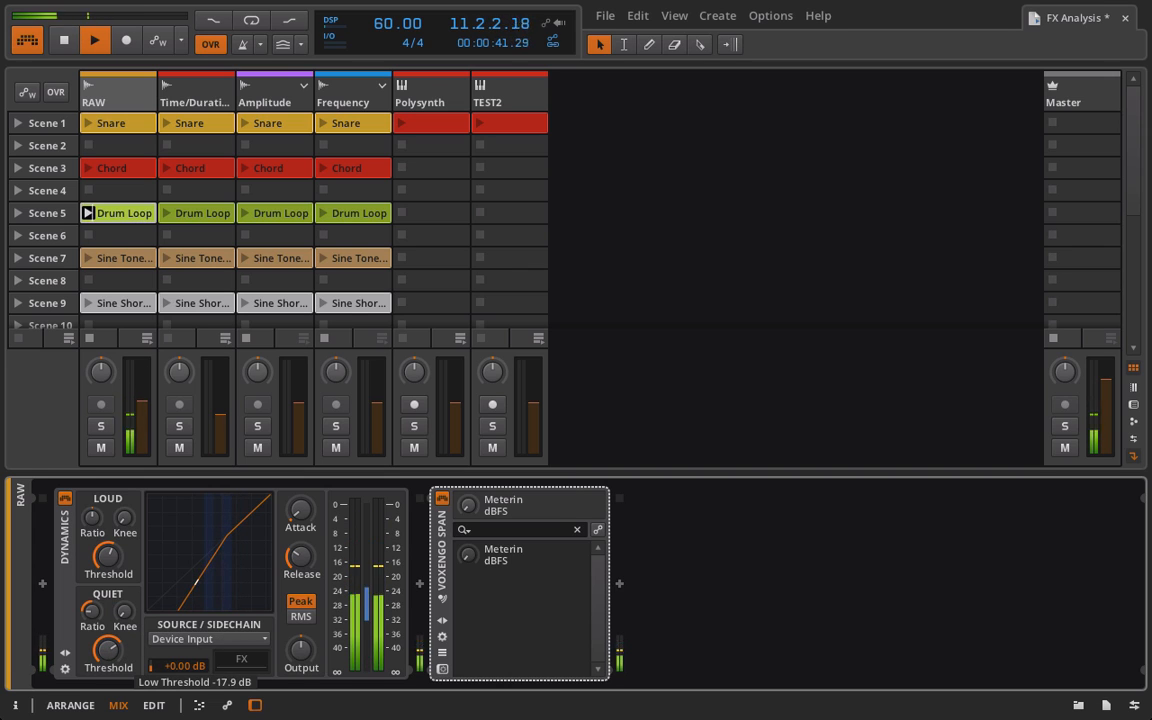
pyautogui.moveTo(300, 556)
pyautogui.mouseDown()
pyautogui.moveTo(300, 566)
pyautogui.moveTo(300, 556)
pyautogui.mouseUp()
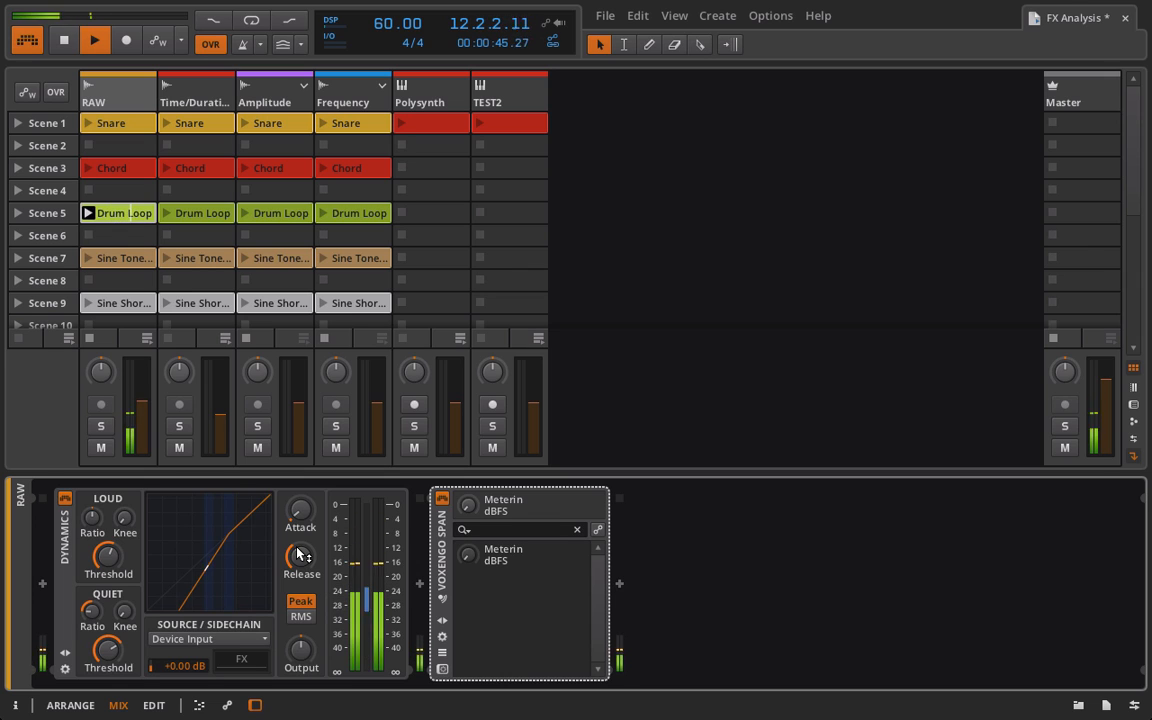
pyautogui.moveTo(91, 611); pyautogui.dragTo(91, 617)
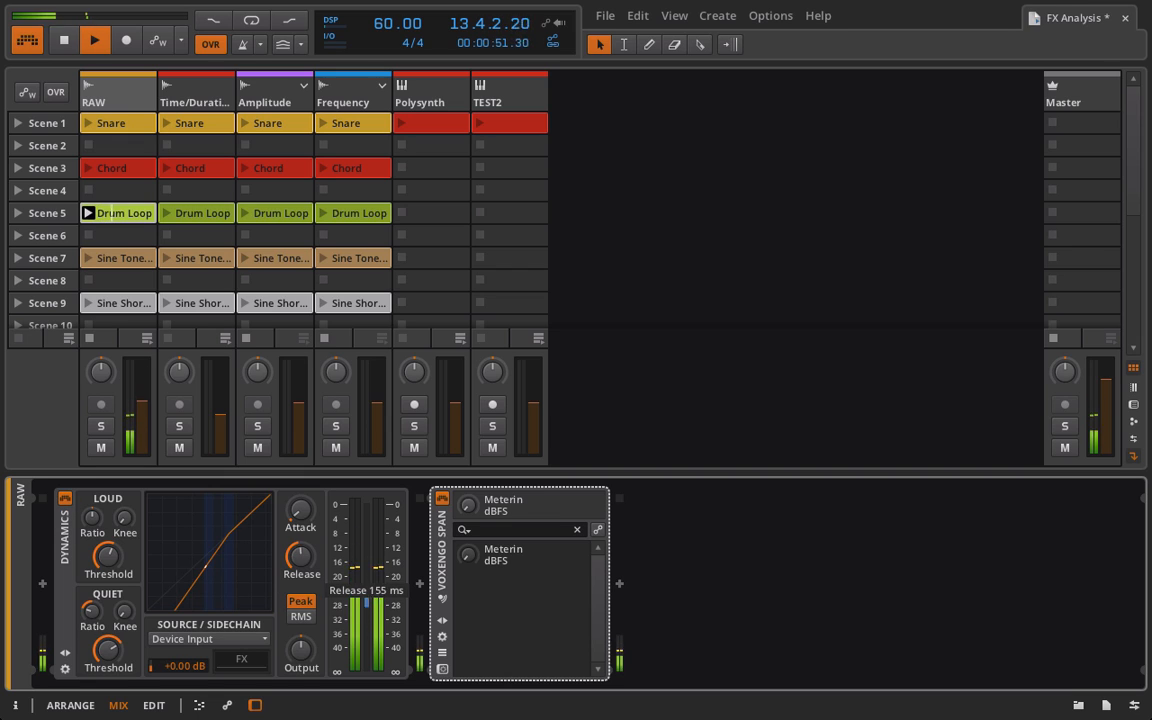
# - Restart the drum loop, lengthen the Dynamics attack and set the release to 74.1 ms
pyautogui.press('space')
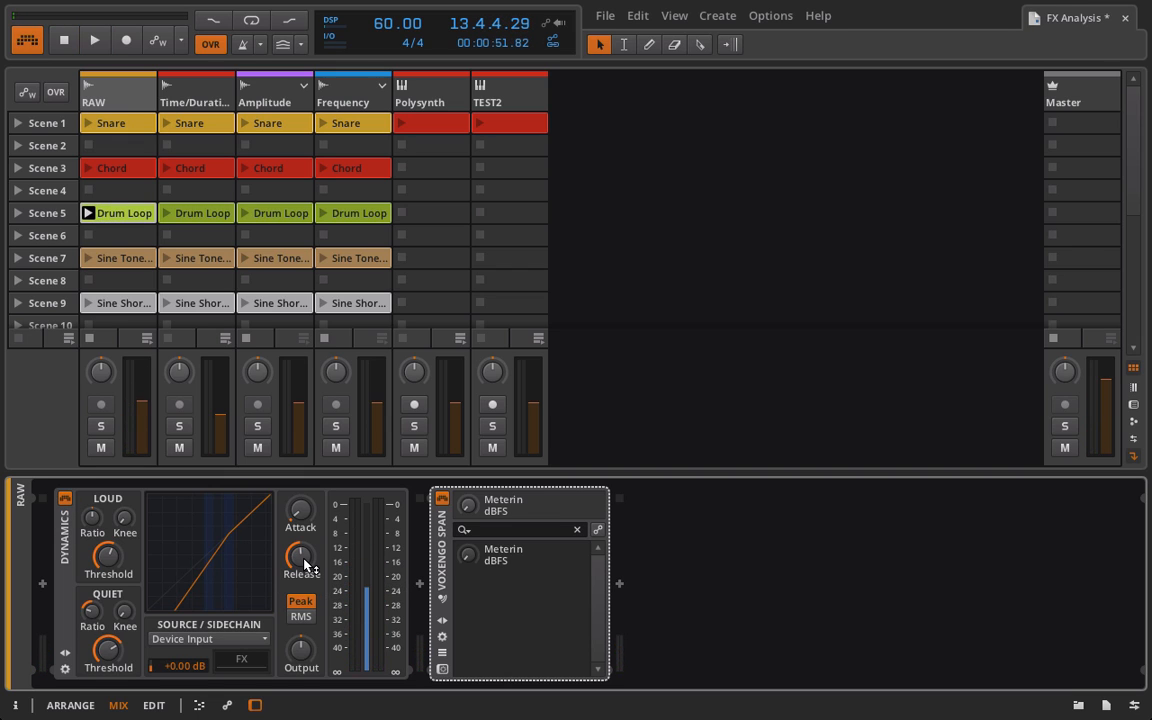
pyautogui.press('space')
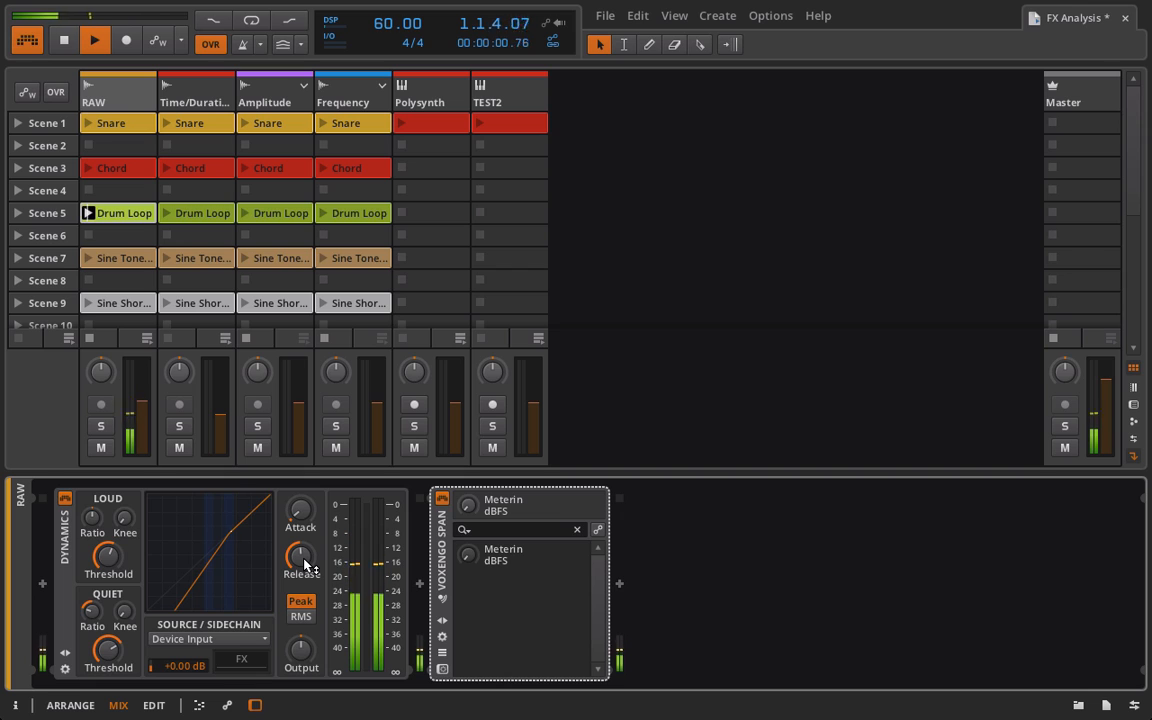
pyautogui.moveTo(305, 565); pyautogui.dragTo(305, 555)
pyautogui.press('space')
pyautogui.press('space')
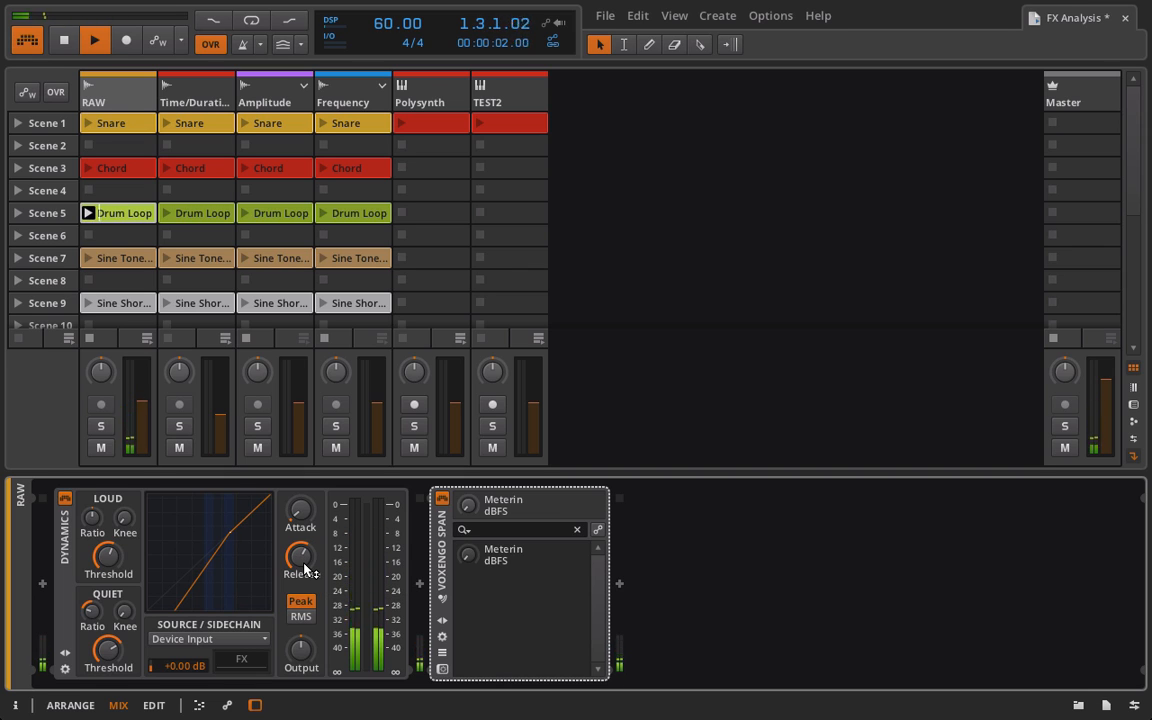
pyautogui.moveTo(298, 516); pyautogui.dragTo(298, 492)
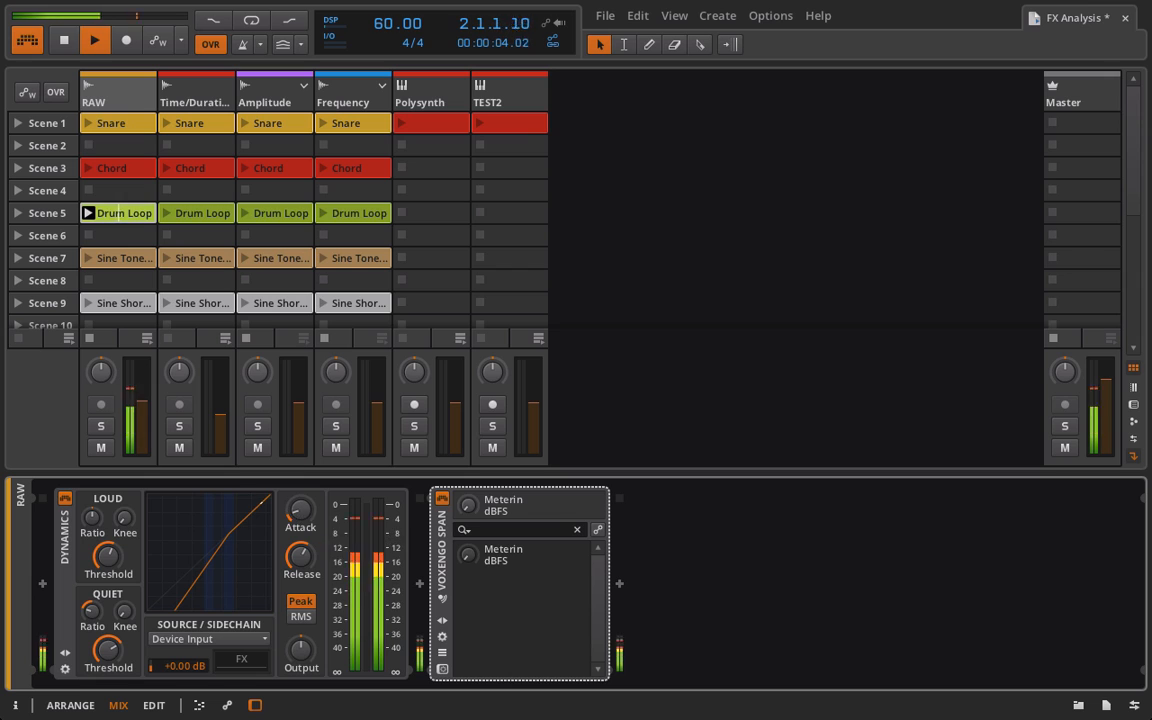
pyautogui.moveTo(298, 556); pyautogui.dragTo(298, 528)
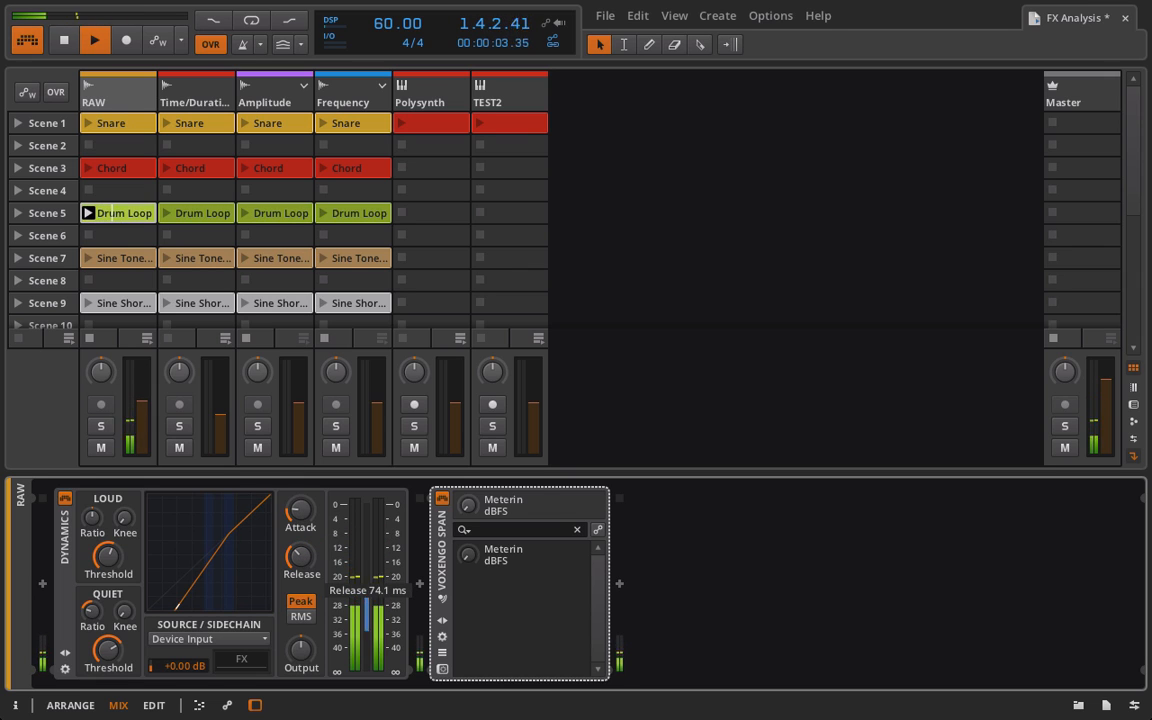
# - Lower the Quiet threshold, replay the drum loop from the start, and shorten the attack to minimum and the release to near minimum
pyautogui.moveTo(107, 650)
pyautogui.mouseDown()
pyautogui.moveTo(107, 675)
pyautogui.moveTo(113, 653)
pyautogui.moveTo(94, 615)
pyautogui.moveTo(115, 660)
pyautogui.mouseUp()
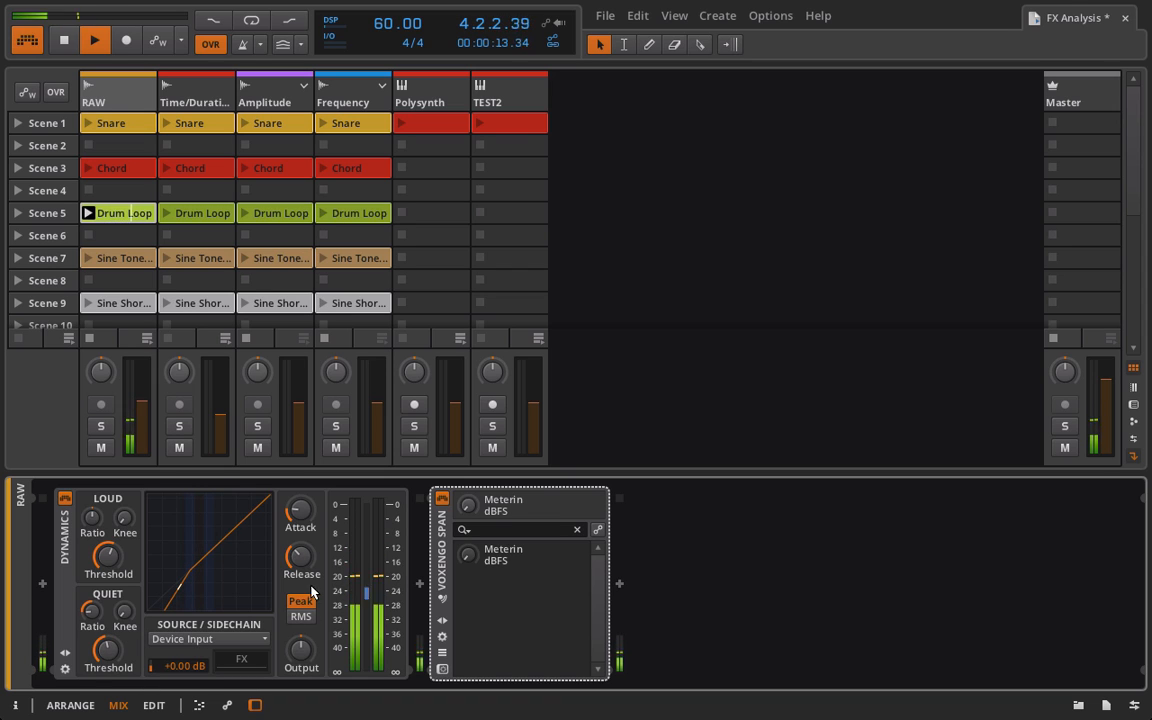
pyautogui.press('space')
pyautogui.press('space')
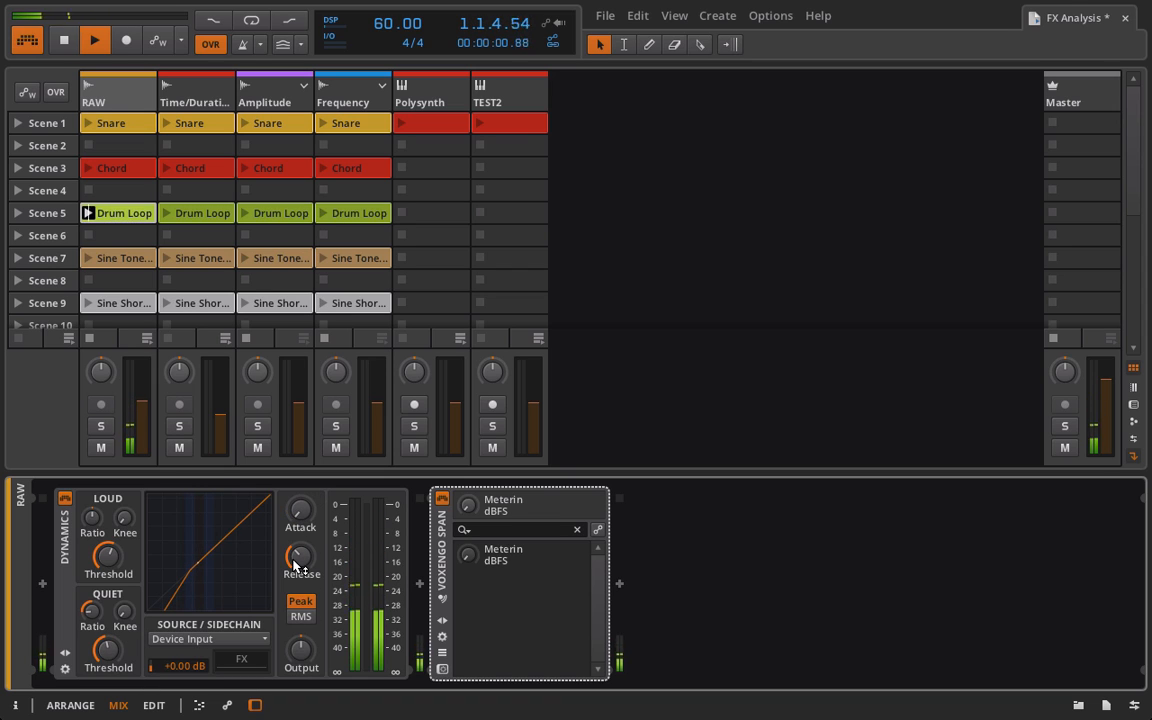
pyautogui.click(300, 556)
pyautogui.moveTo(294, 562)
pyautogui.mouseDown()
pyautogui.moveTo(294, 546)
pyautogui.moveTo(294, 556)
pyautogui.mouseUp()
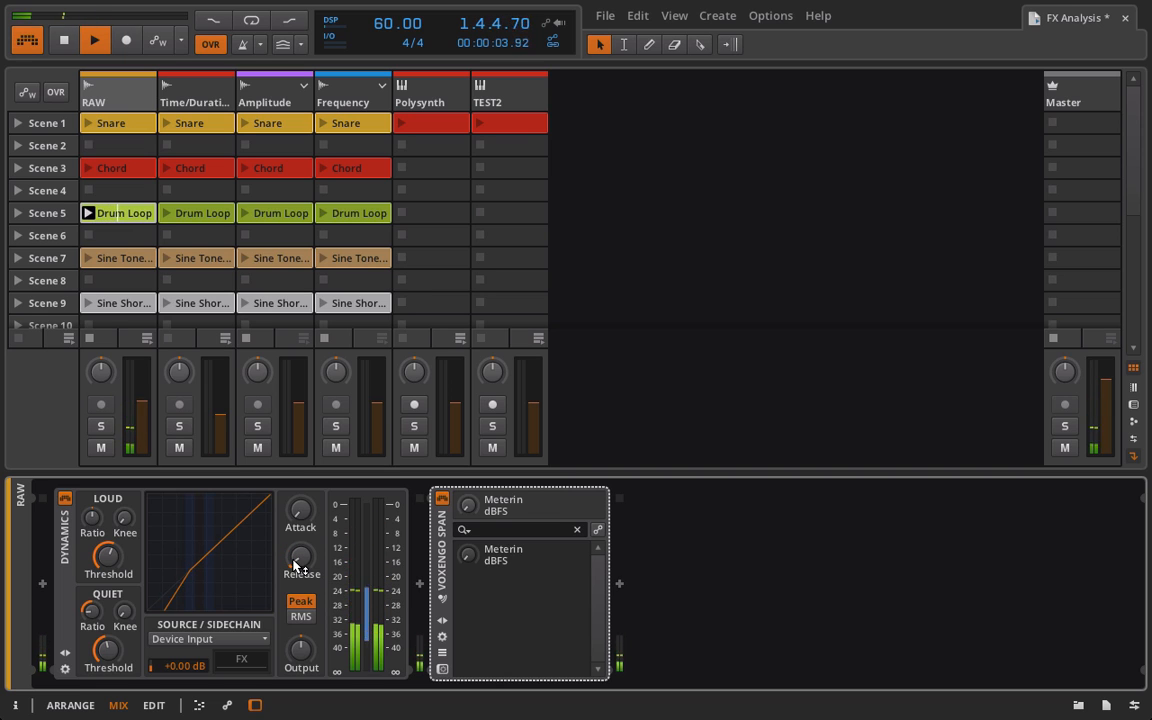
# - Compare the drum loop with Dynamics bypassed and active, raising the Quiet threshold, Quiet knee and attack between comparisons, and stop playback
pyautogui.click(64, 499)
pyautogui.click(64, 499)
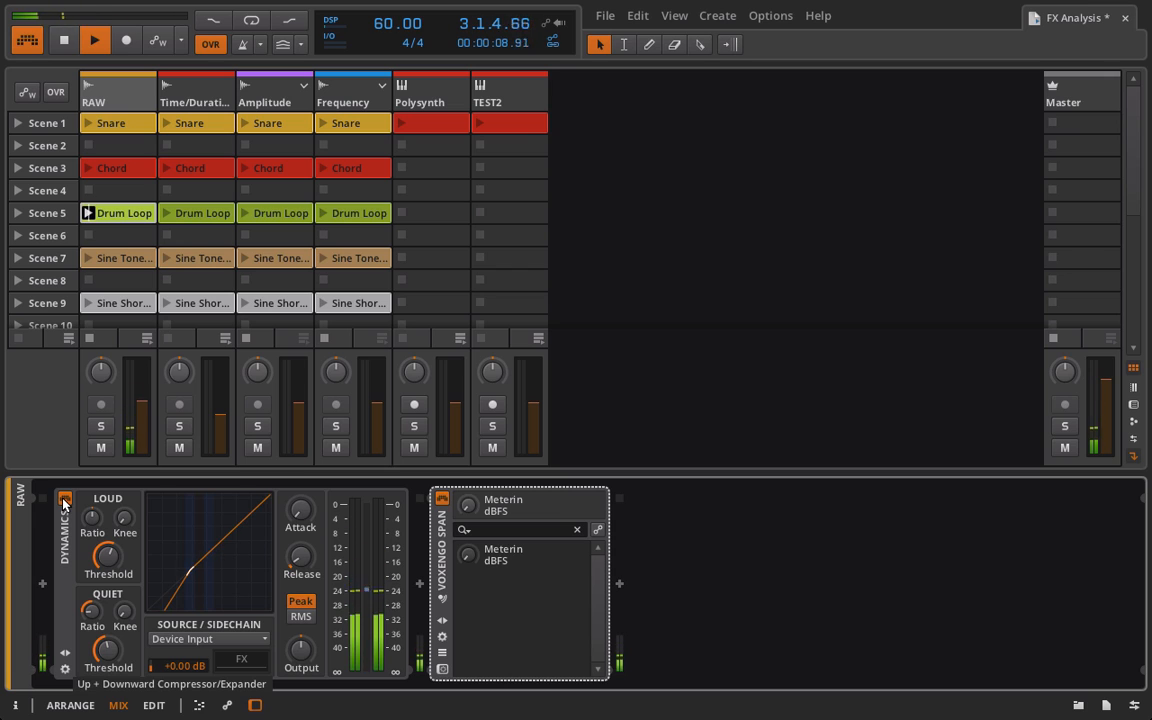
pyautogui.moveTo(104, 649)
pyautogui.mouseDown()
pyautogui.moveTo(104, 575)
pyautogui.moveTo(97, 628)
pyautogui.moveTo(110, 657)
pyautogui.mouseUp()
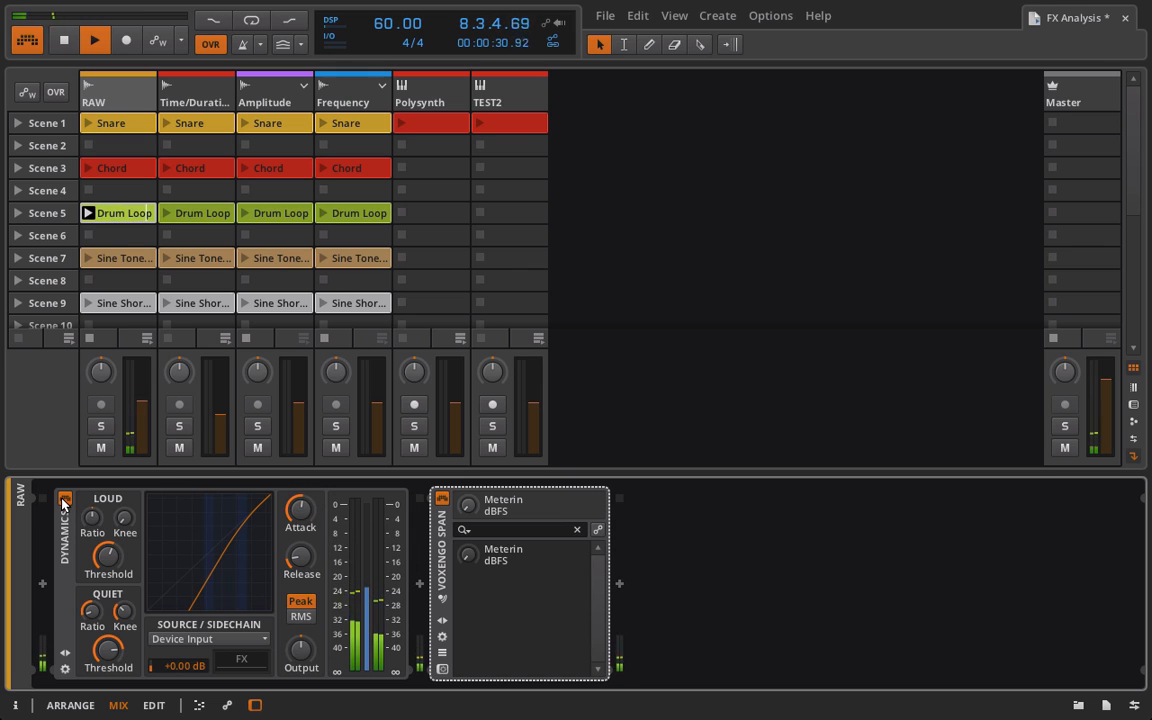
pyautogui.click(63, 501)
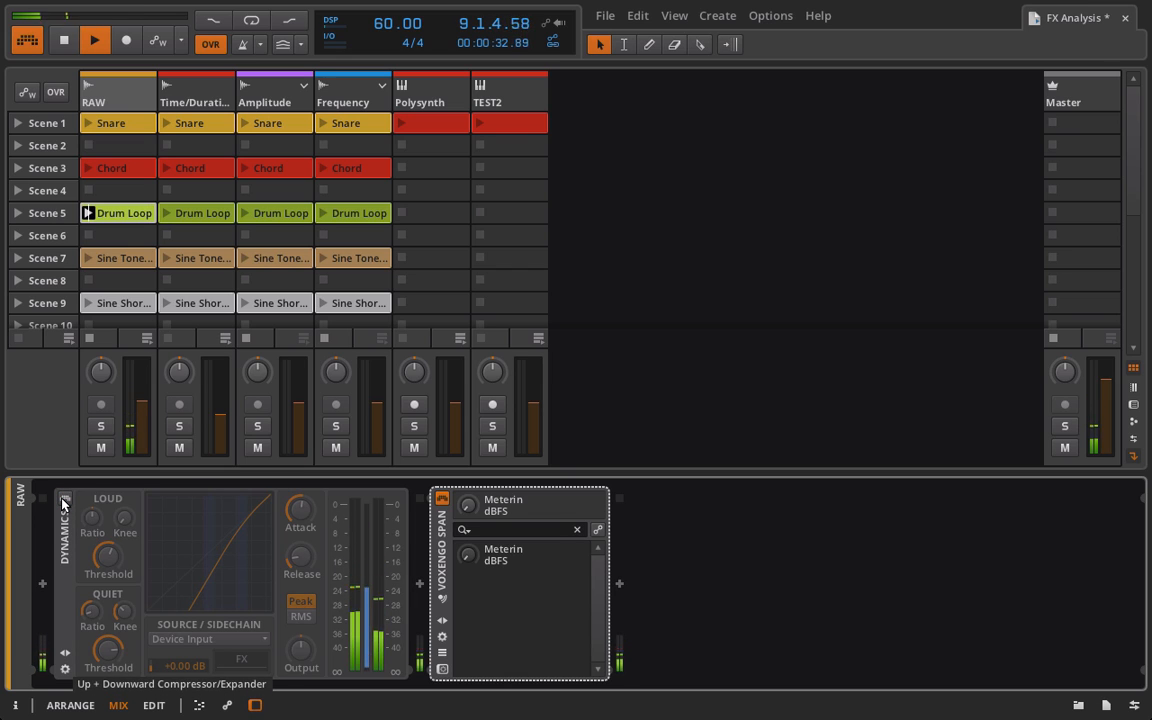
pyautogui.click(63, 501)
pyautogui.press('space')
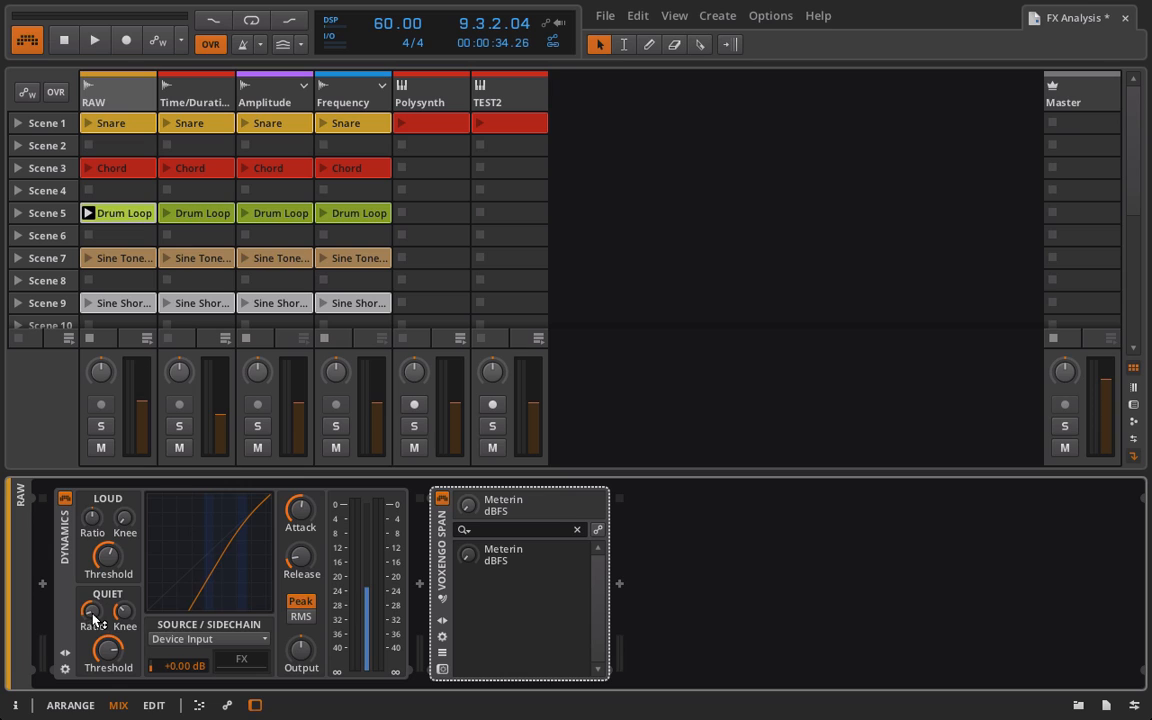
# - Try a higher Quiet ratio with a lower threshold, view the RAW Drum Loop waveform, and reset the Quiet ratio
pyautogui.moveTo(92, 619); pyautogui.dragTo(92, 592)
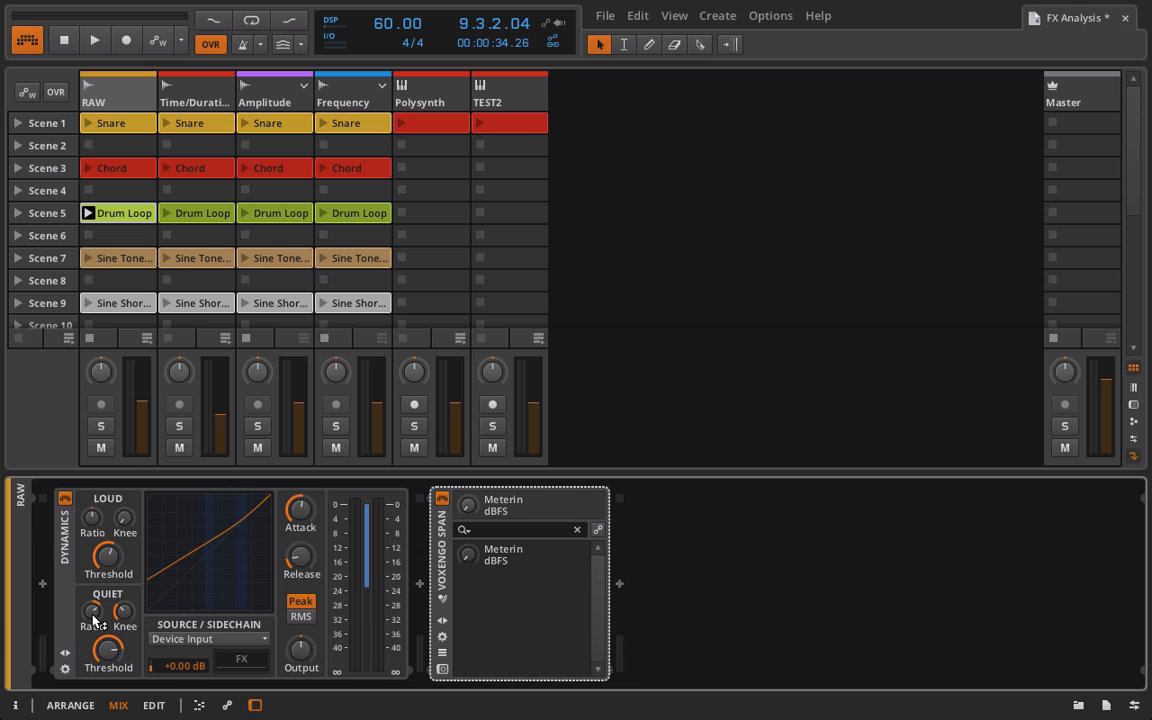
pyautogui.moveTo(110, 650)
pyautogui.mouseDown()
pyautogui.moveTo(110, 640)
pyautogui.moveTo(117, 650)
pyautogui.mouseUp()
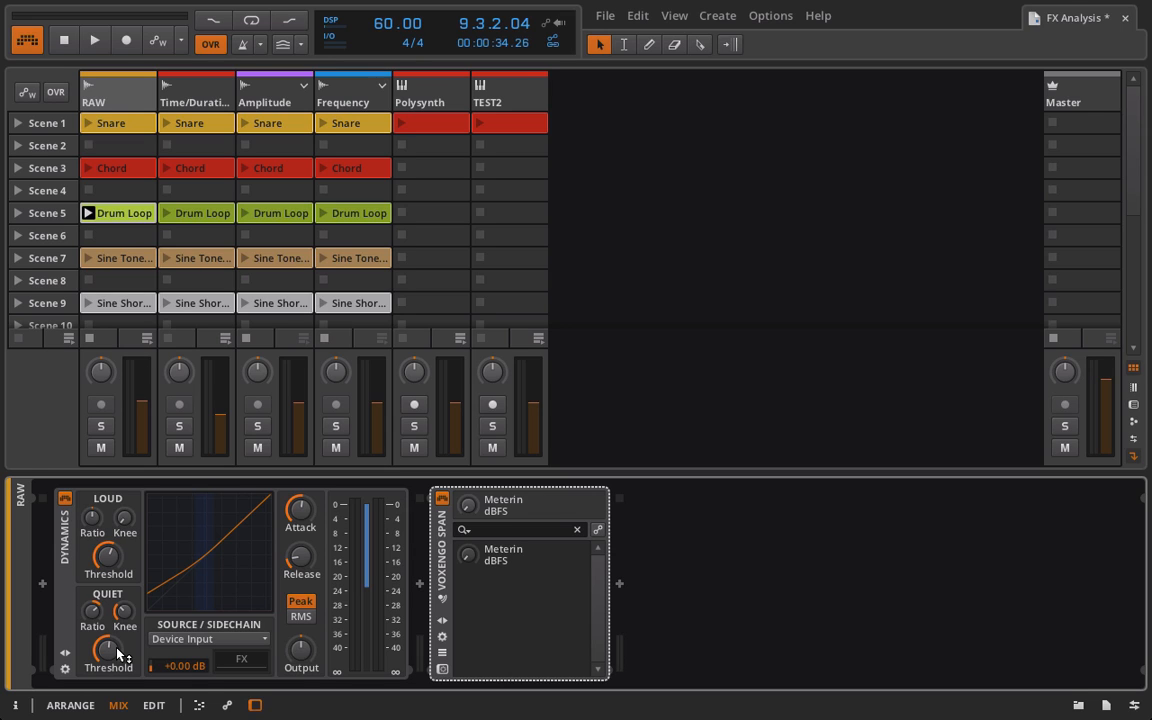
pyautogui.doubleClick(127, 213)
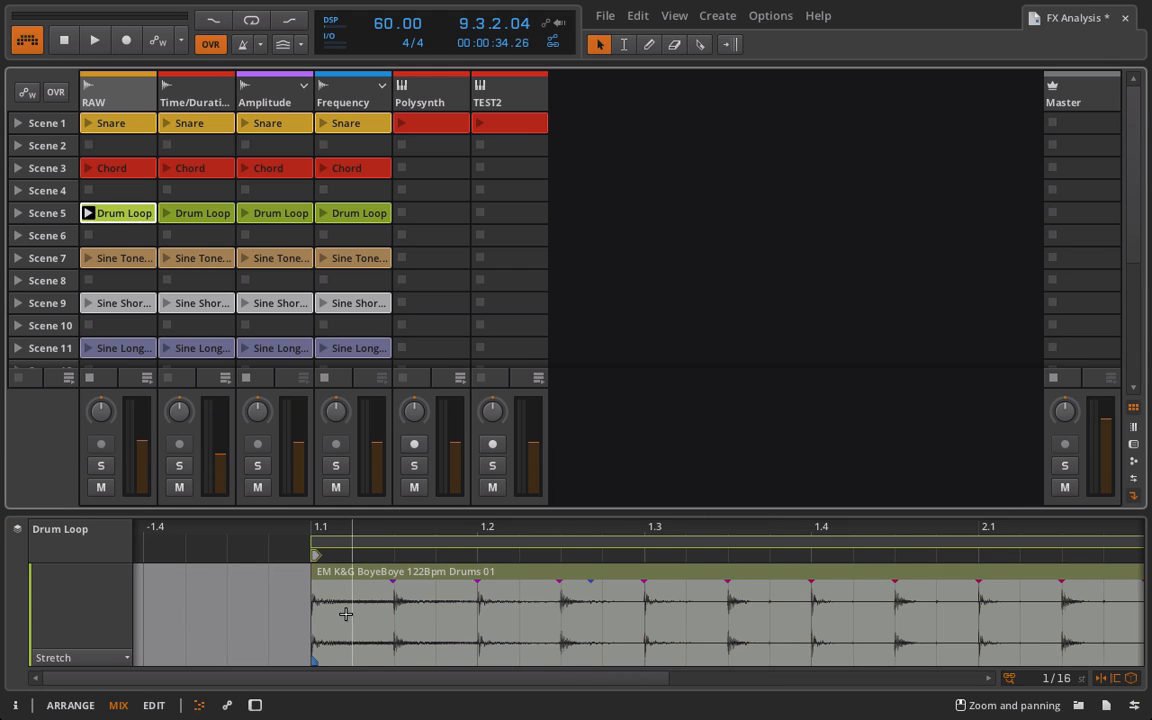
pyautogui.doubleClick(140, 100)
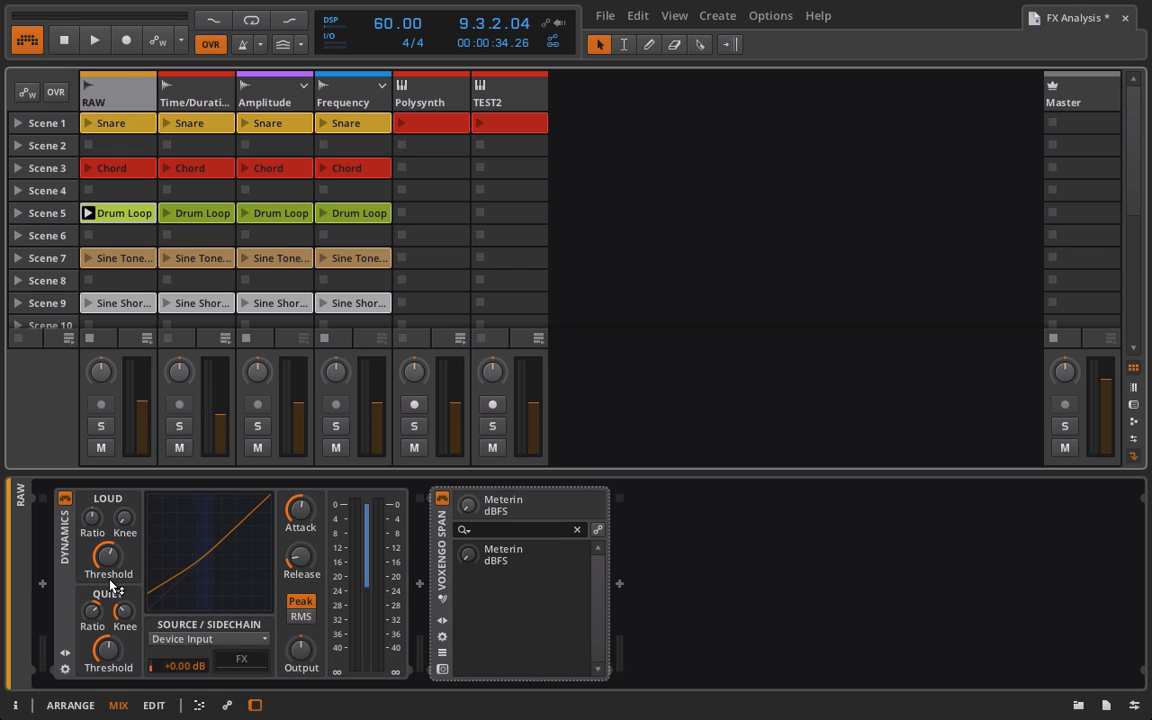
pyautogui.doubleClick(91, 613)
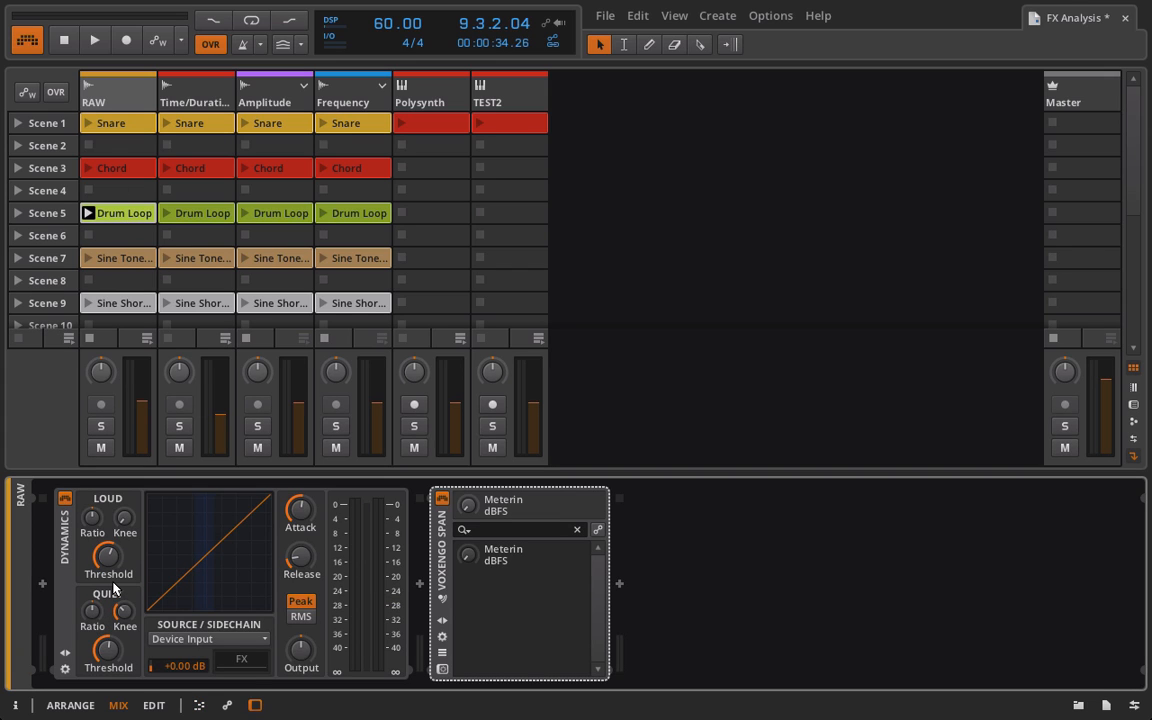
# - Play the loop and set up Quiet upward compression with a higher ratio, higher threshold, minimum knee and maximum release
pyautogui.press('space')
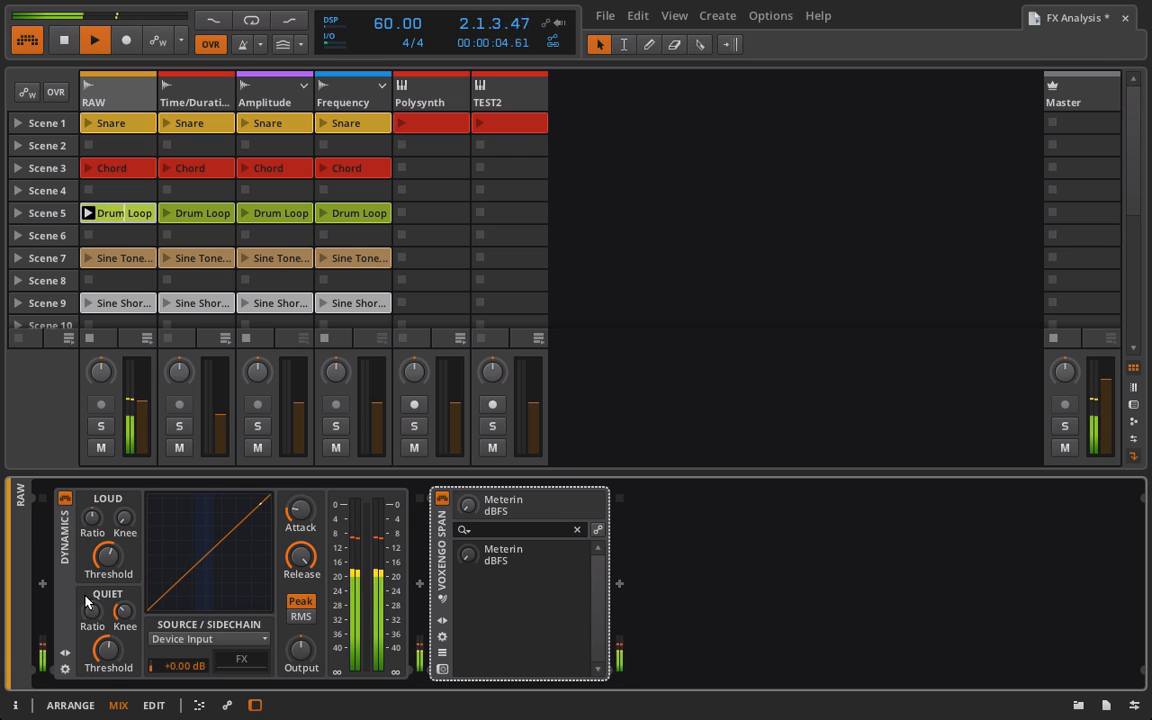
pyautogui.moveTo(95, 613); pyautogui.dragTo(95, 603)
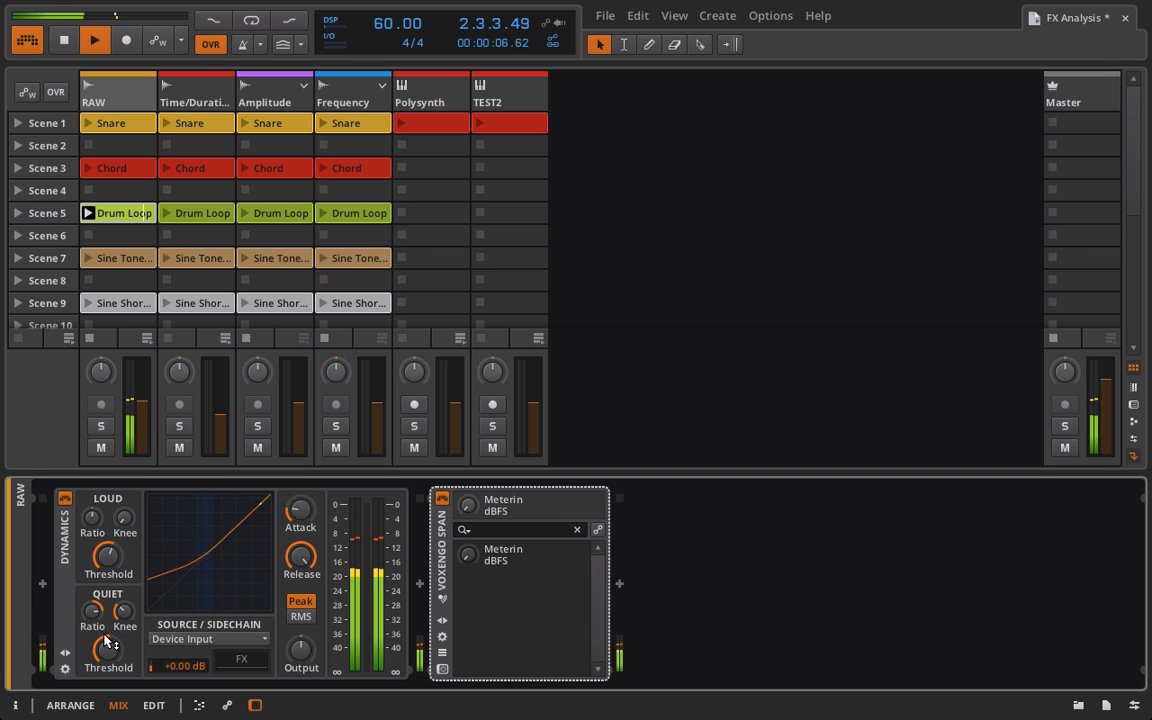
pyautogui.moveTo(107, 648)
pyautogui.mouseDown()
pyautogui.moveTo(93, 611)
pyautogui.moveTo(107, 649)
pyautogui.moveTo(120, 614)
pyautogui.moveTo(108, 670)
pyautogui.mouseUp()
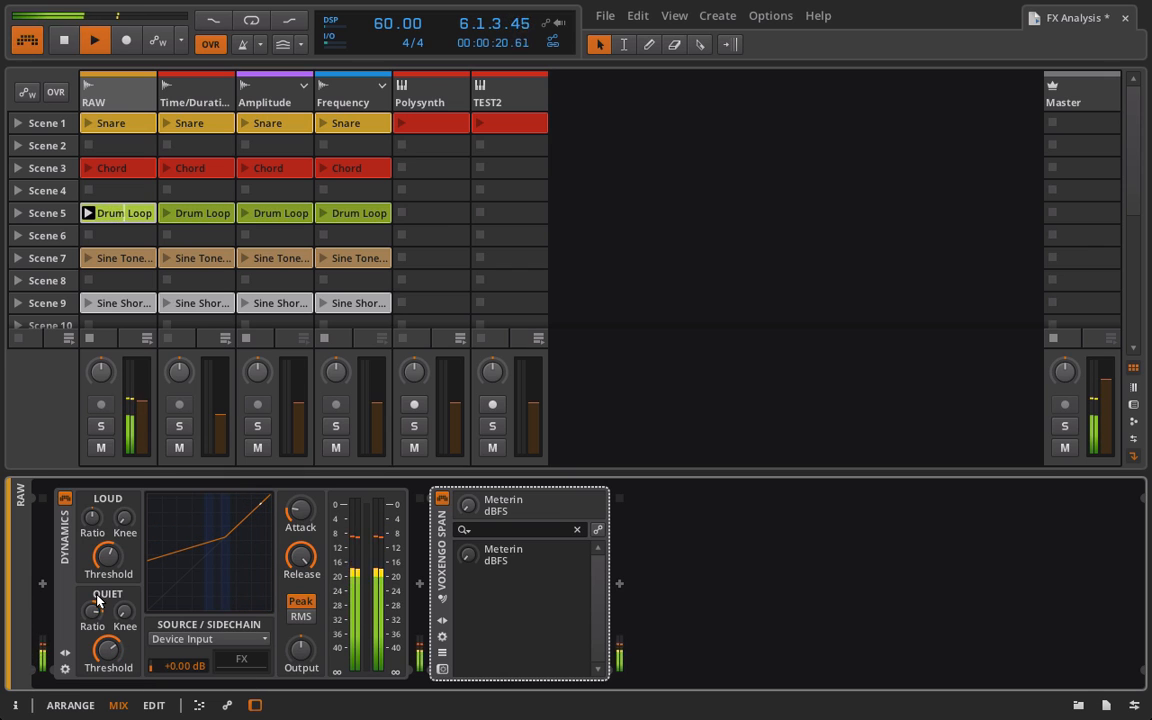
pyautogui.click(95, 606)
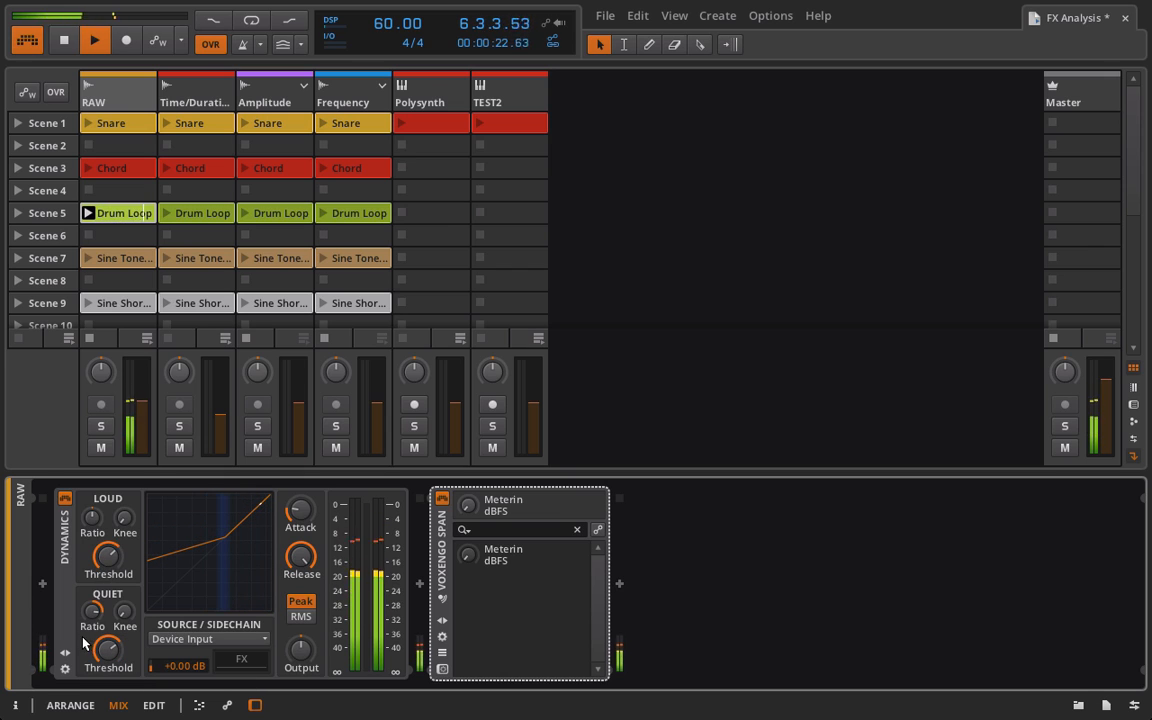
pyautogui.moveTo(92, 618); pyautogui.dragTo(92, 600)
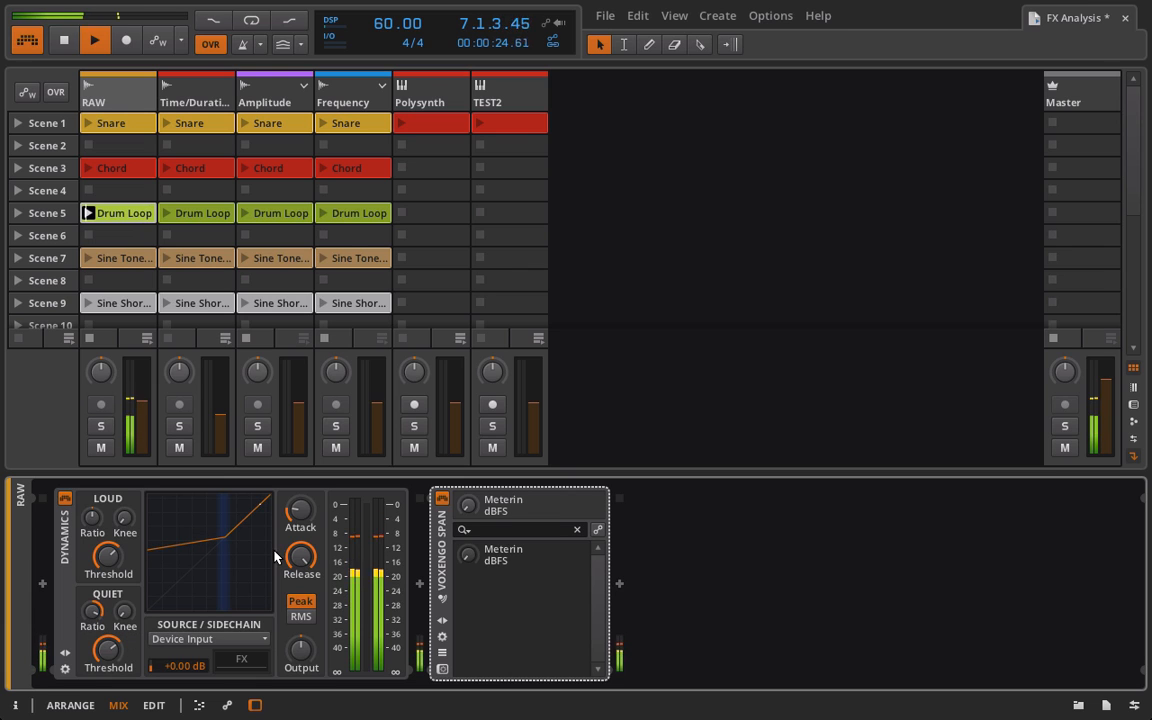
# - Shorten the release and bring the attack to minimum, lowering the Quiet threshold and ratio slightly
pyautogui.moveTo(301, 556); pyautogui.dragTo(301, 612)
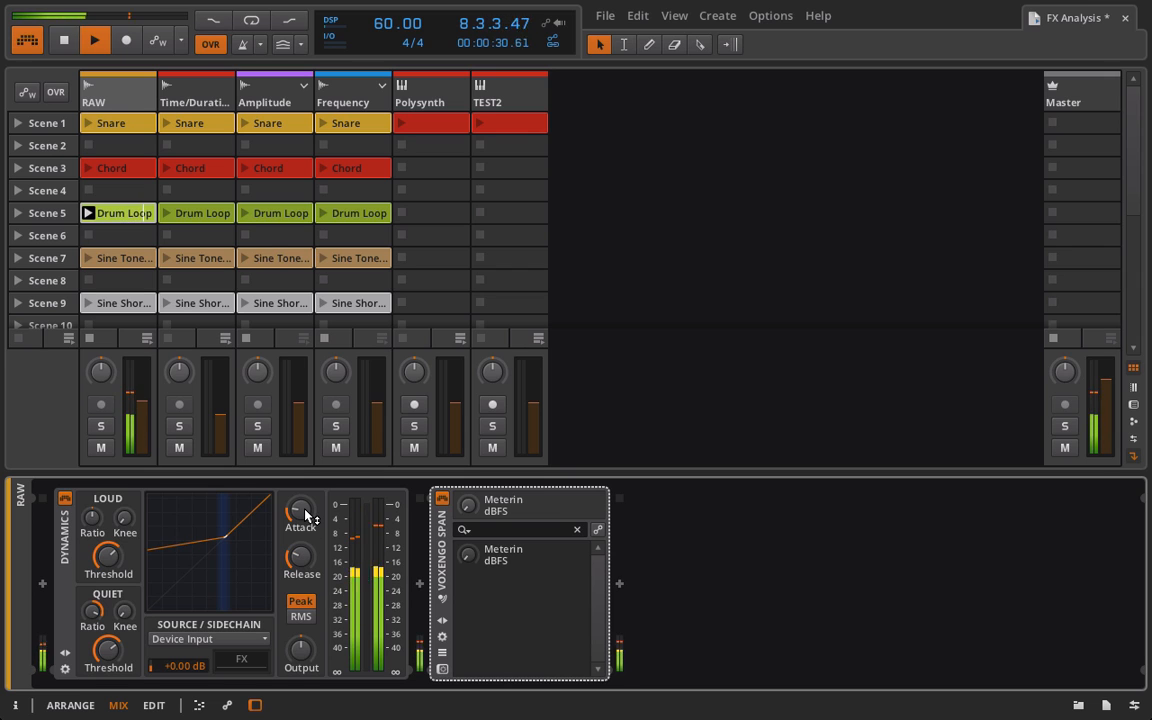
pyautogui.moveTo(306, 513)
pyautogui.mouseDown()
pyautogui.moveTo(306, 490)
pyautogui.moveTo(306, 516)
pyautogui.mouseUp()
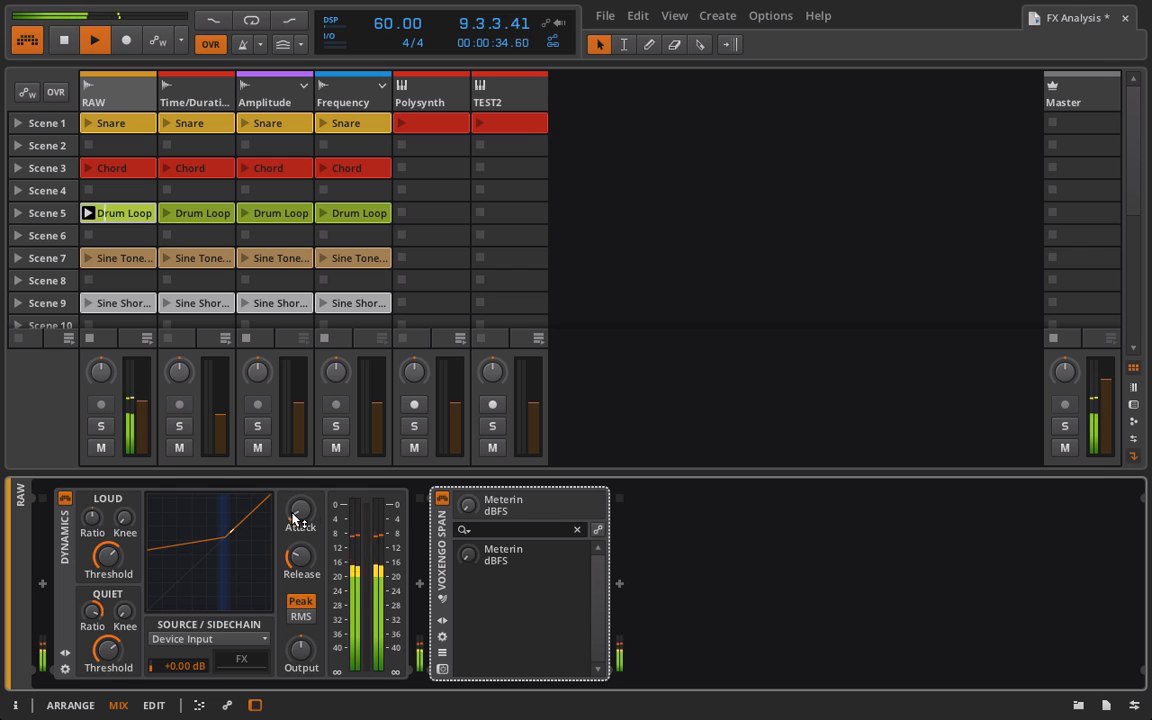
pyautogui.moveTo(113, 644); pyautogui.dragTo(113, 656)
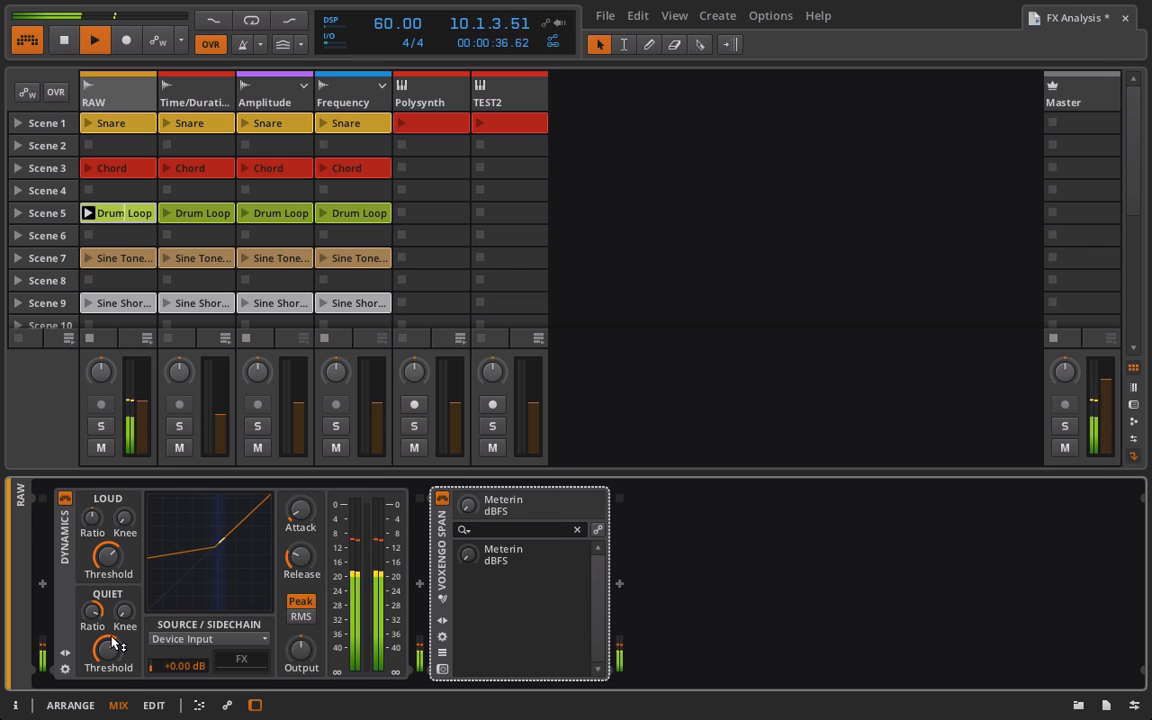
pyautogui.moveTo(97, 612); pyautogui.dragTo(97, 594)
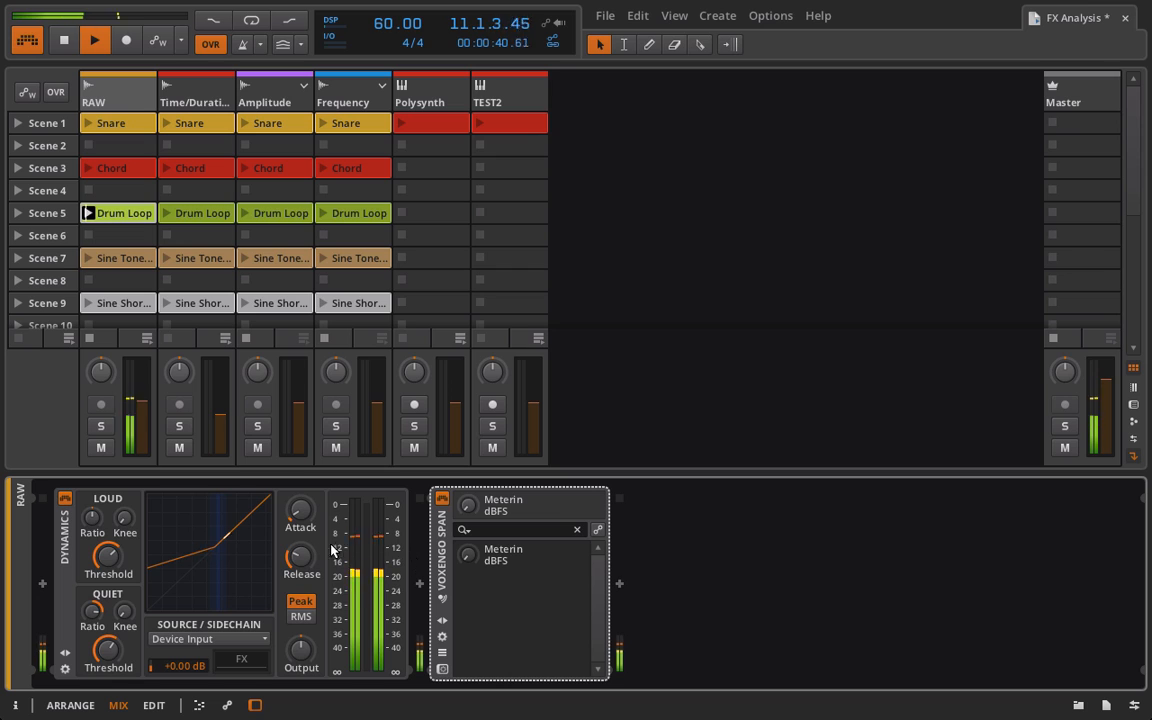
pyautogui.moveTo(300, 556); pyautogui.dragTo(300, 556)
pyautogui.moveTo(300, 509); pyautogui.dragTo(300, 509)
pyautogui.moveTo(300, 556); pyautogui.dragTo(300, 556)
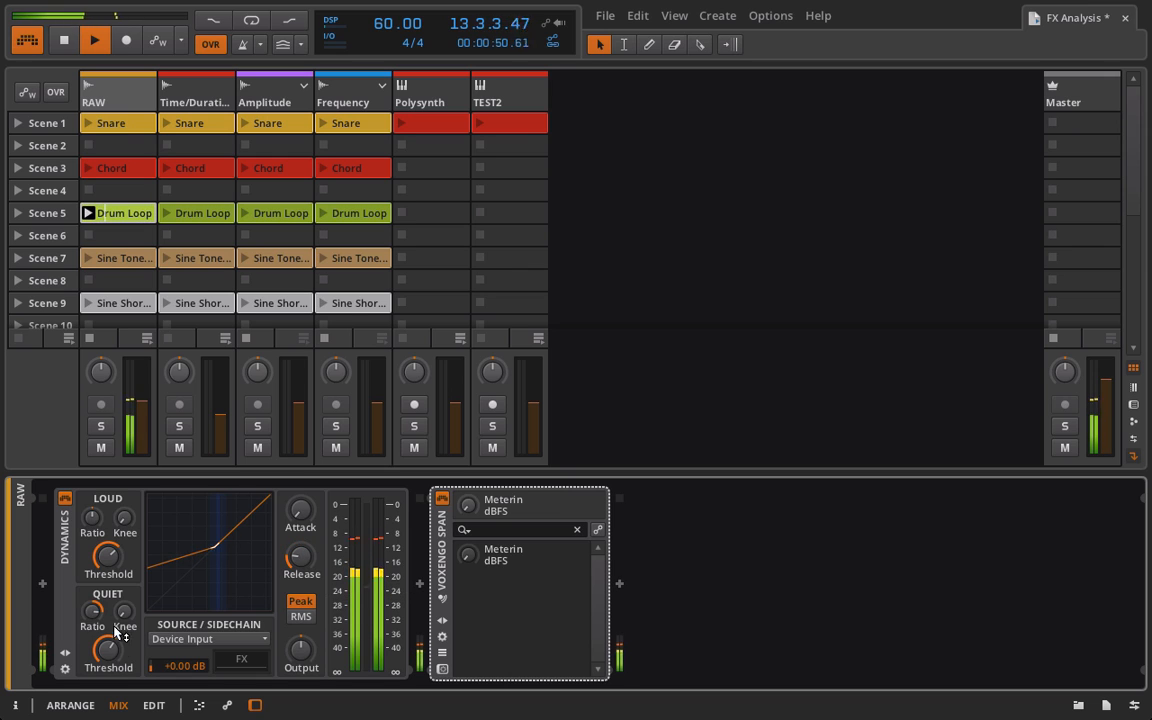
# - Soften the Quiet knee, raise the output gain slightly, shorten the release, and compare the loop with Dynamics bypassed and active
pyautogui.moveTo(123, 617); pyautogui.dragTo(122, 606)
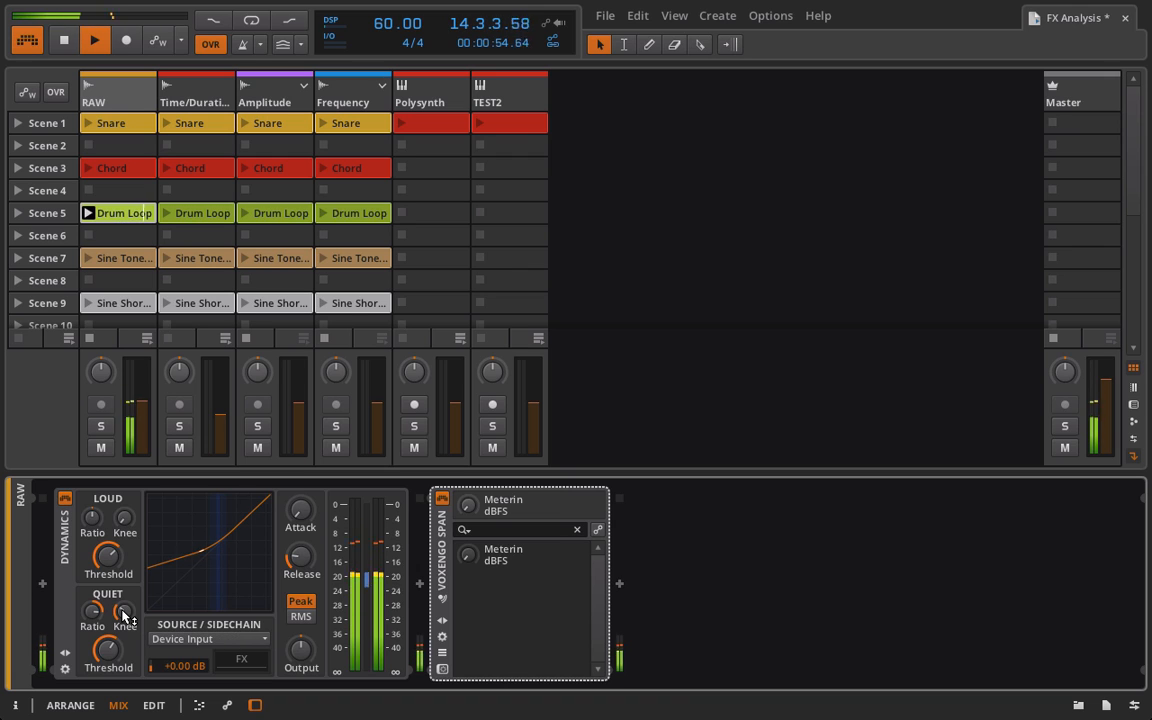
pyautogui.moveTo(301, 648); pyautogui.dragTo(301, 648)
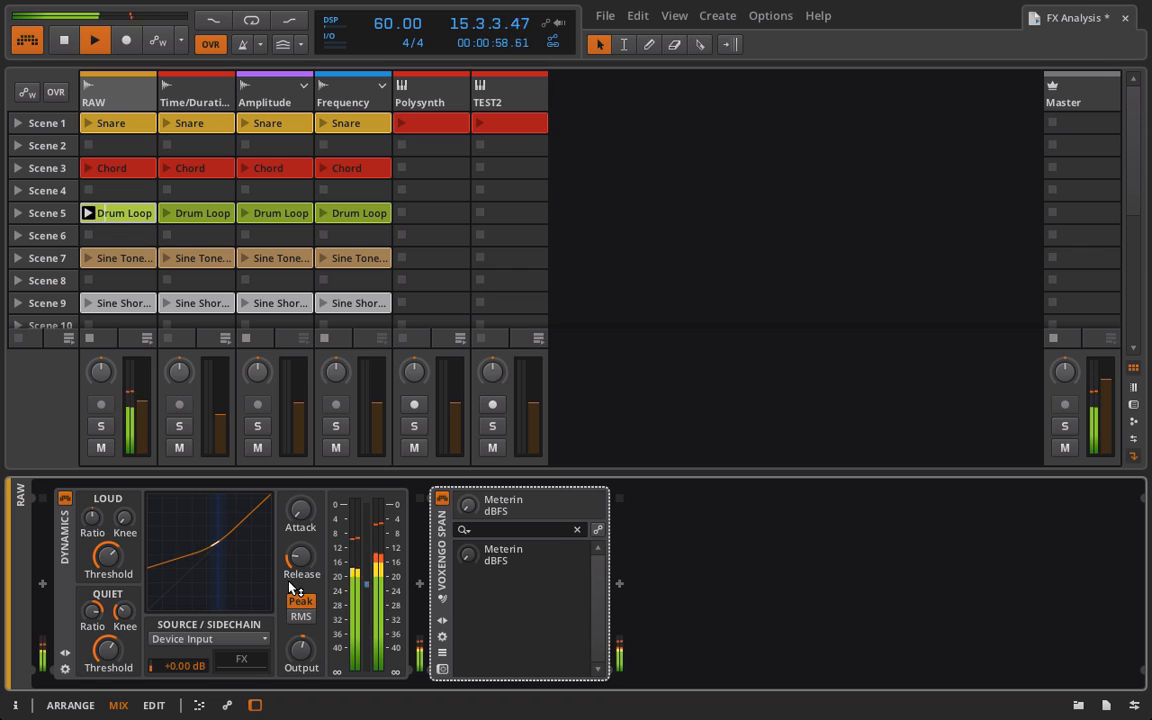
pyautogui.moveTo(292, 590); pyautogui.dragTo(308, 553)
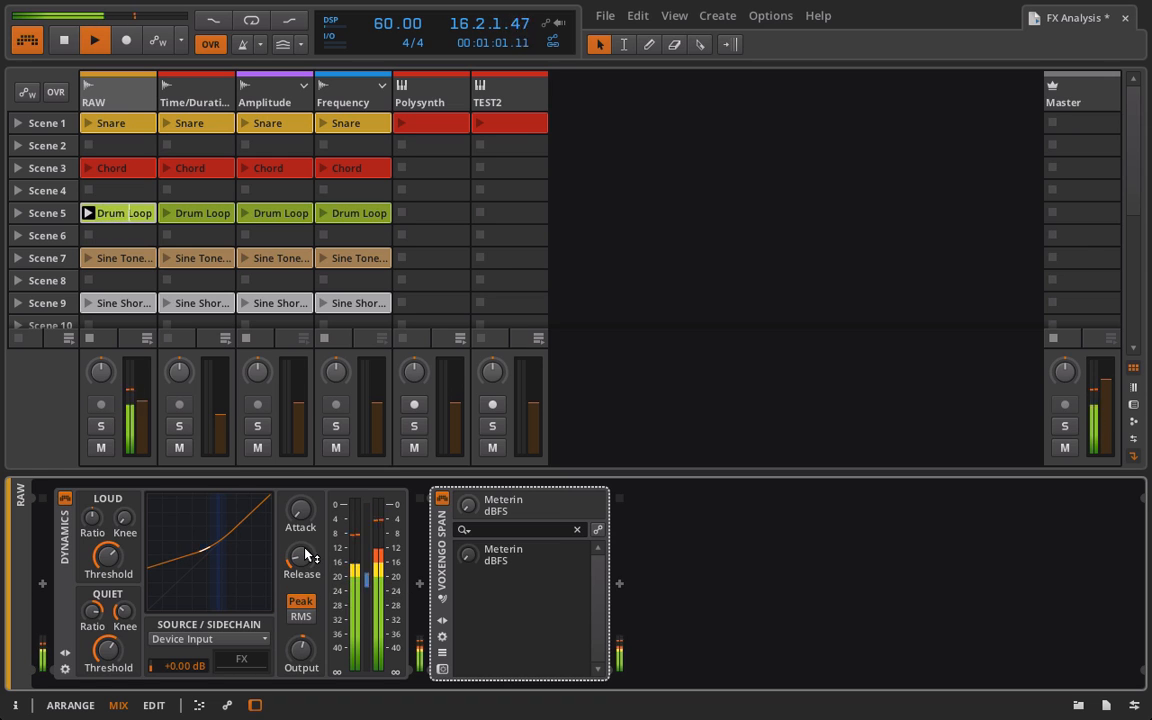
pyautogui.click(65, 499)
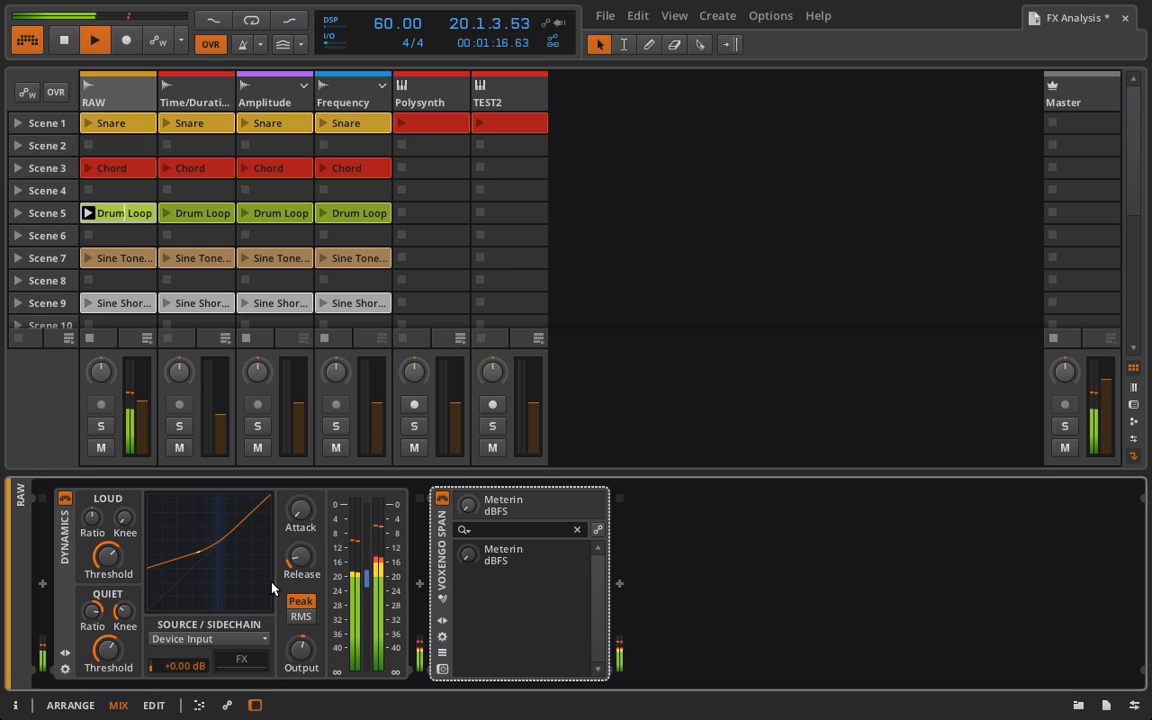
pyautogui.moveTo(304, 654); pyautogui.dragTo(304, 661)
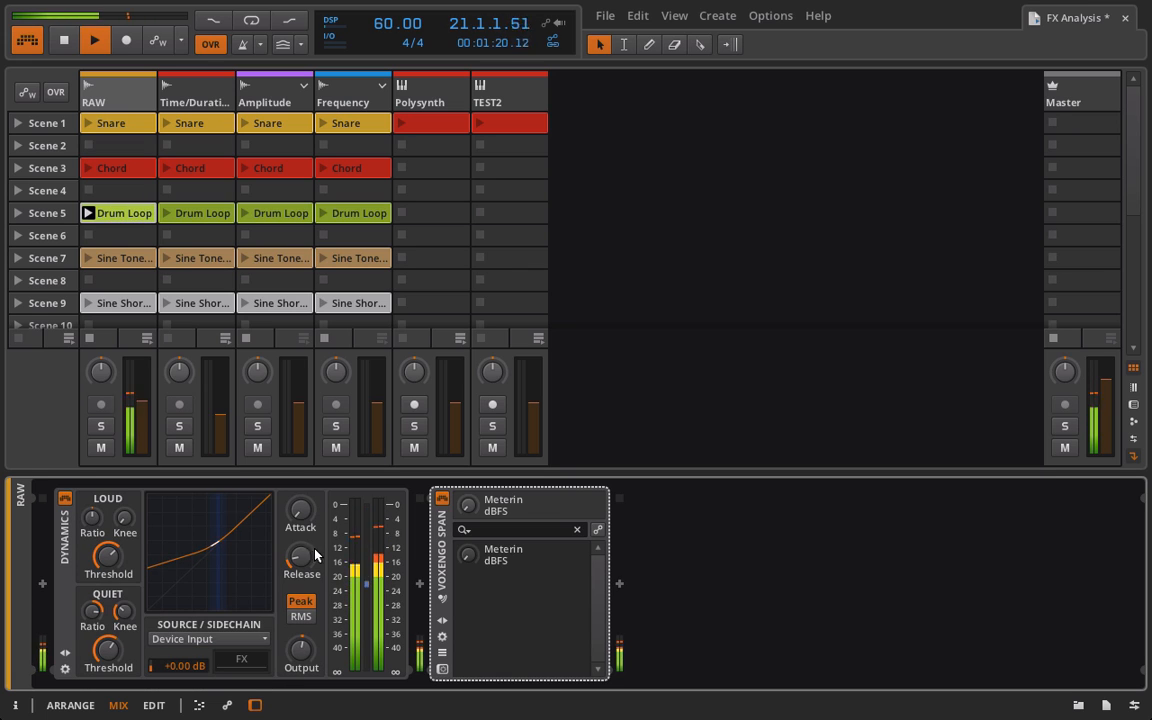
# - Switch Dynamics to RMS detection, widen the Quiet knee further, lengthen the attack, and stop playback
pyautogui.click(300, 616)
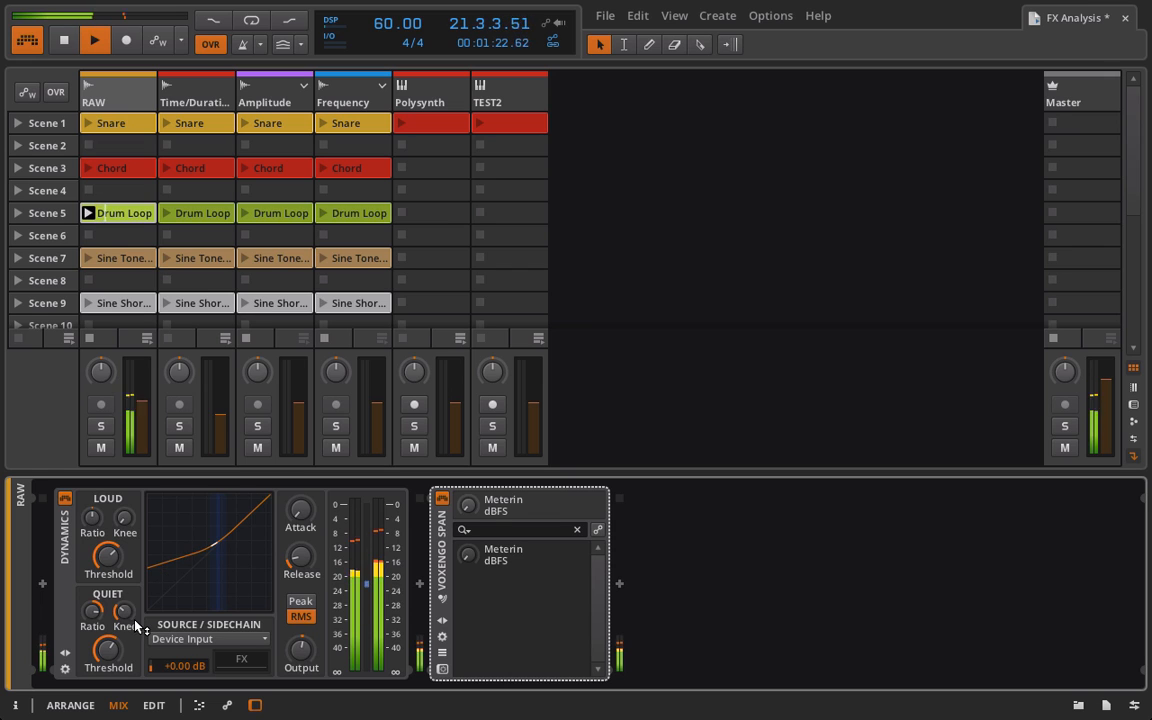
pyautogui.moveTo(125, 618); pyautogui.dragTo(125, 598)
pyautogui.moveTo(318, 522)
pyautogui.mouseDown()
pyautogui.moveTo(318, 470)
pyautogui.moveTo(318, 500)
pyautogui.moveTo(304, 508)
pyautogui.mouseUp()
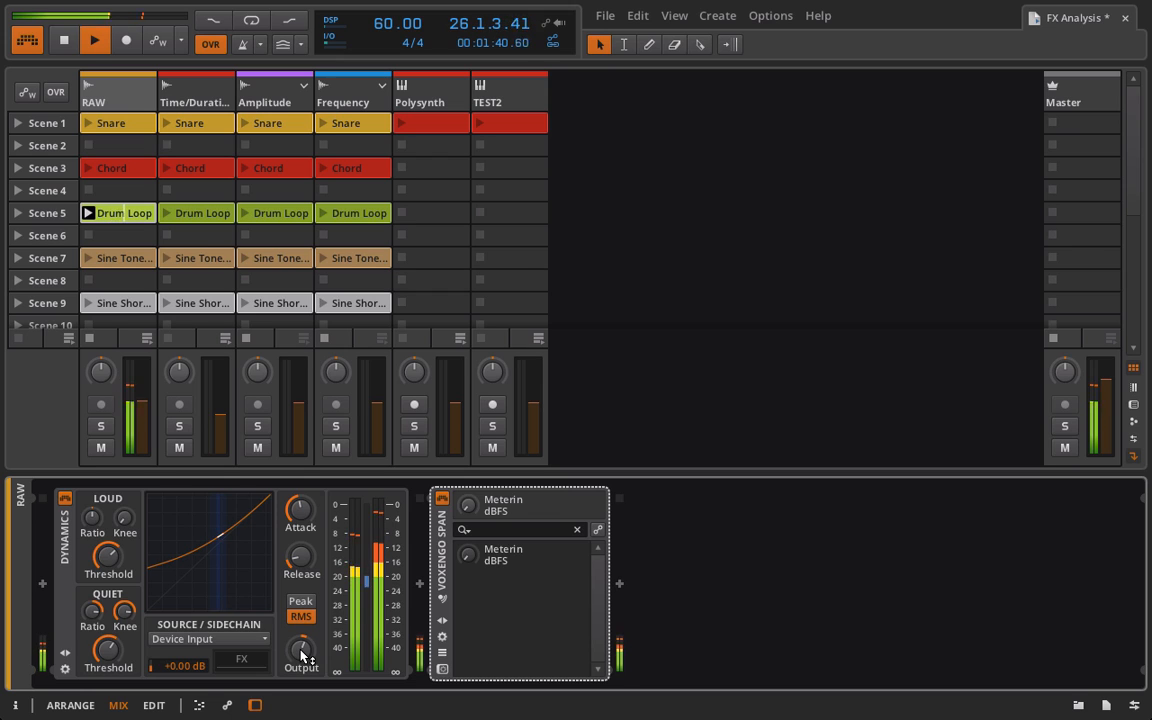
pyautogui.press('space')
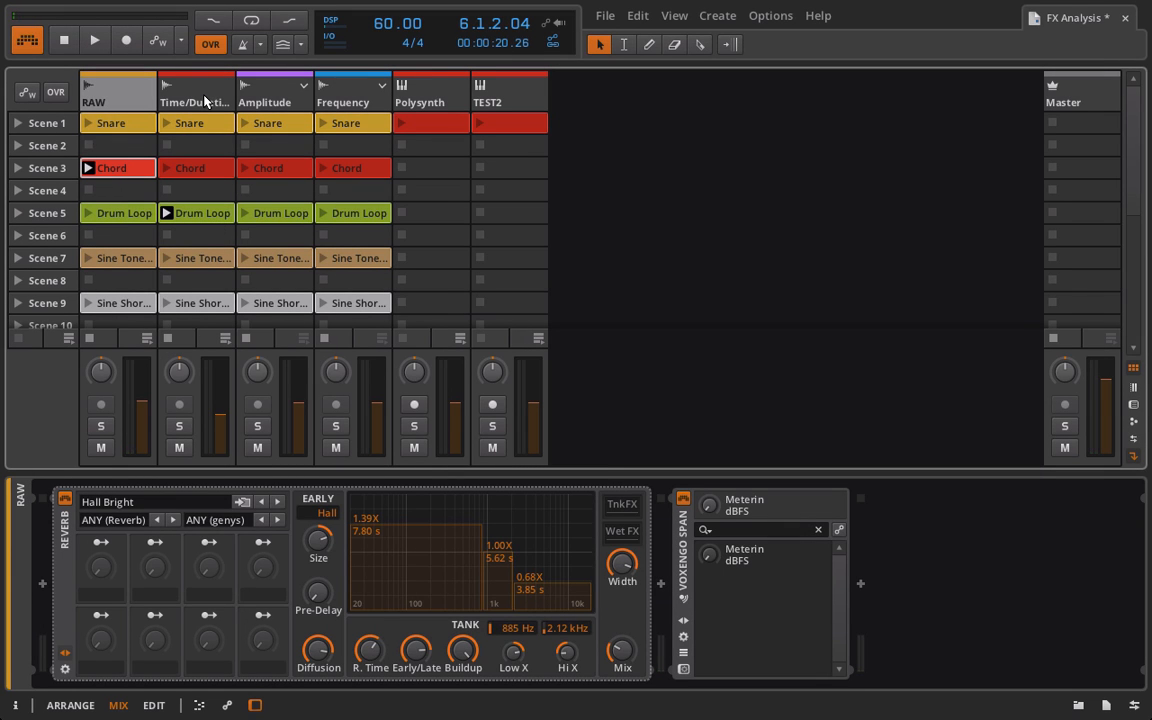
# - Insert a Dynamics device between the Reverb and Voxengo SPAN on the RAW track
pyautogui.click(661, 585)
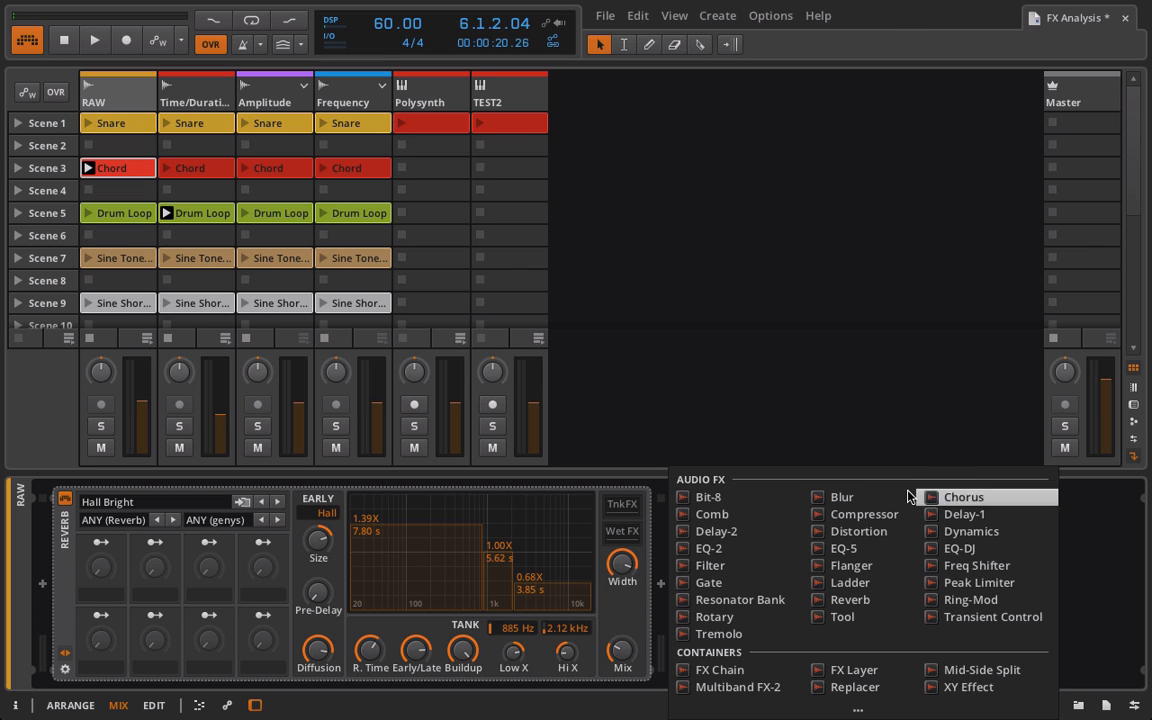
pyautogui.click(970, 533)
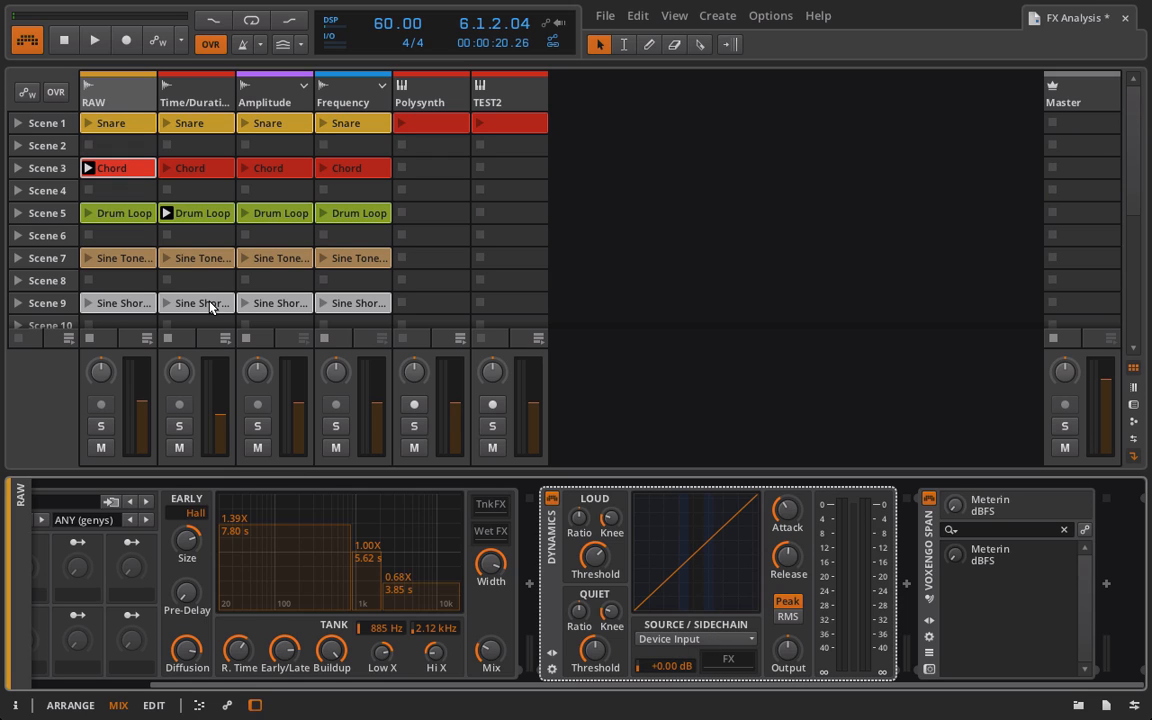
# - Launch the Snare clip on the Time/Duration track and raise that track's volume to -10.2 dB
pyautogui.click(191, 125)
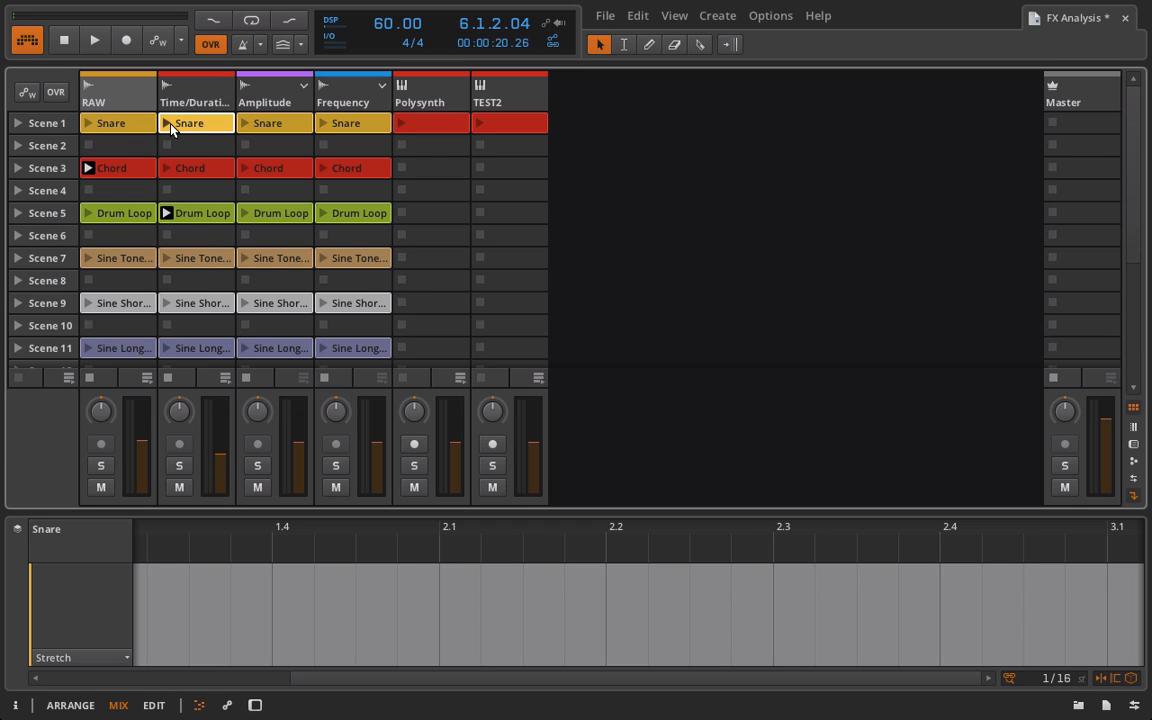
pyautogui.click(167, 123)
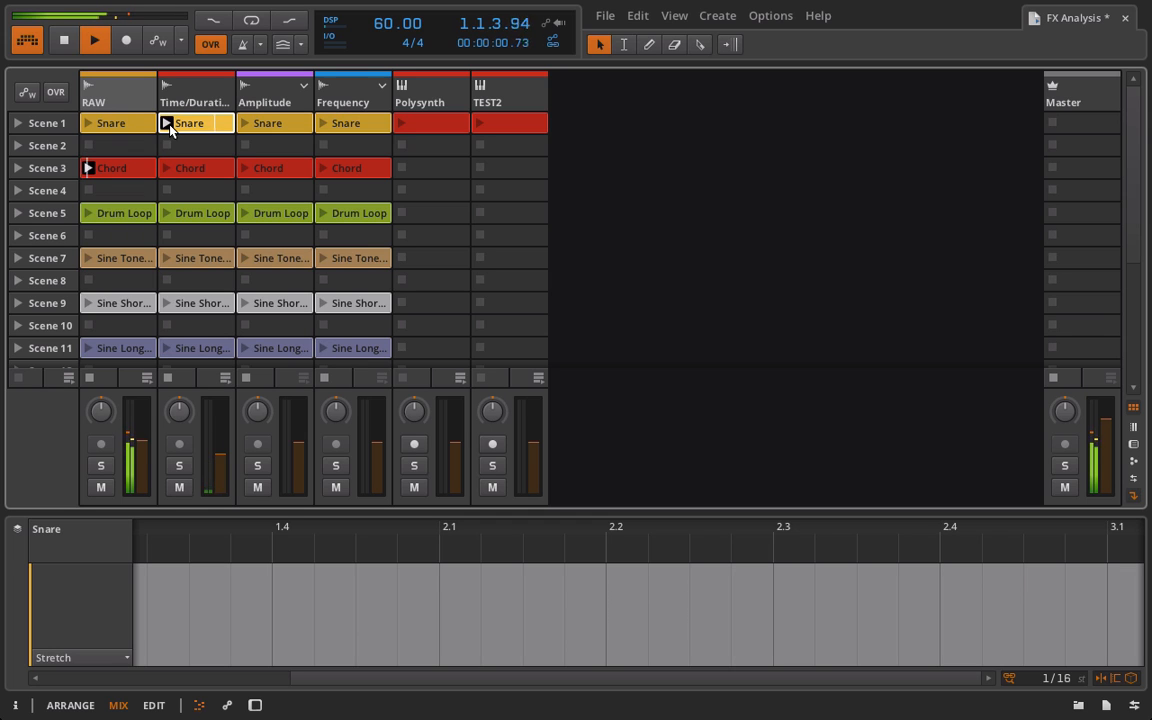
pyautogui.moveTo(225, 470); pyautogui.dragTo(225, 468)
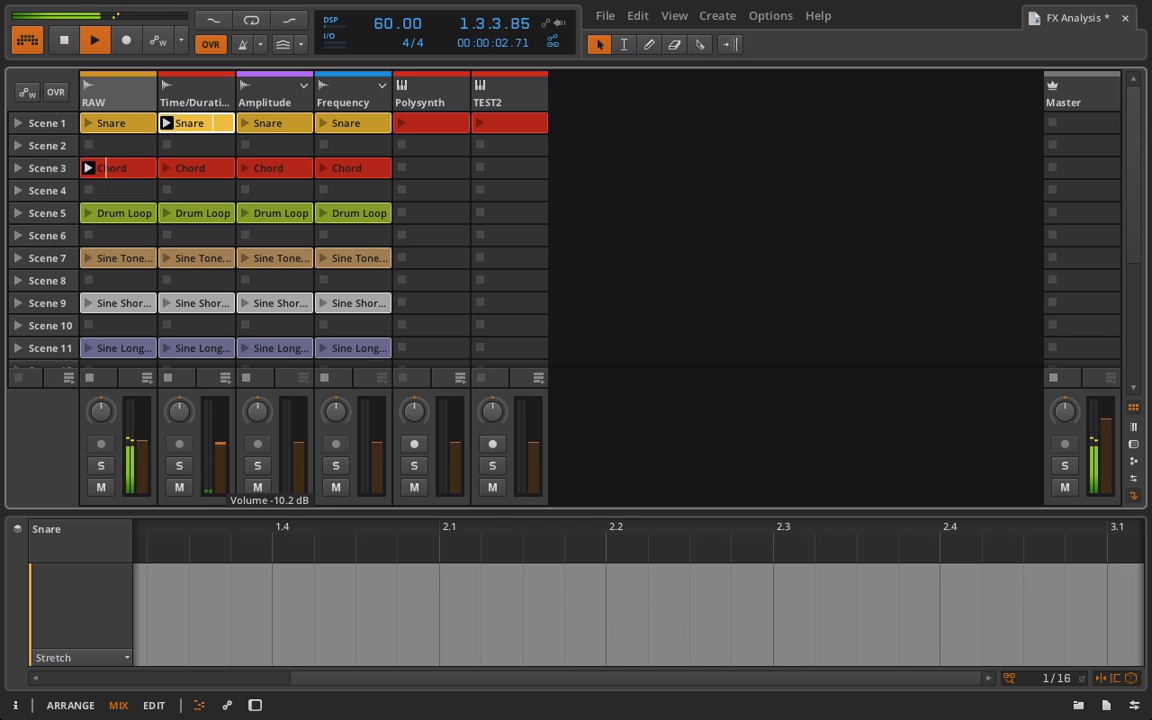
# - Set the sidechain source of the RAW track's Dynamics device to Time/Duration (Post-Fader)
pyautogui.click(126, 101)
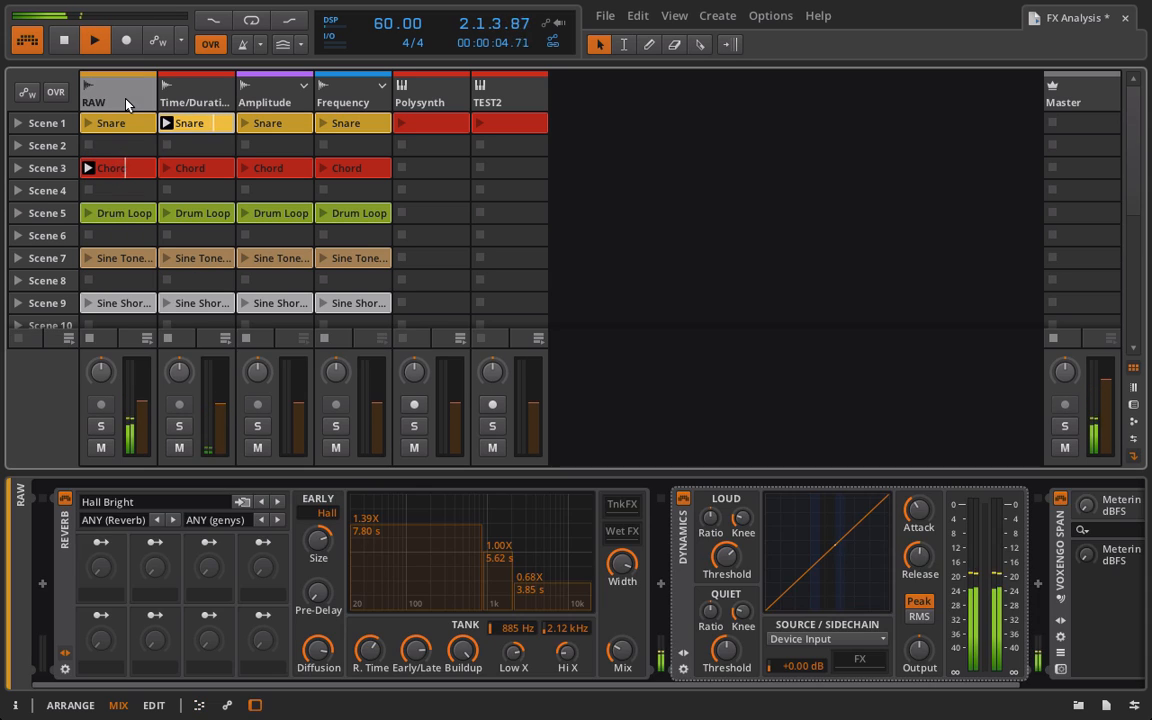
pyautogui.hscroll(3, 568, 554)
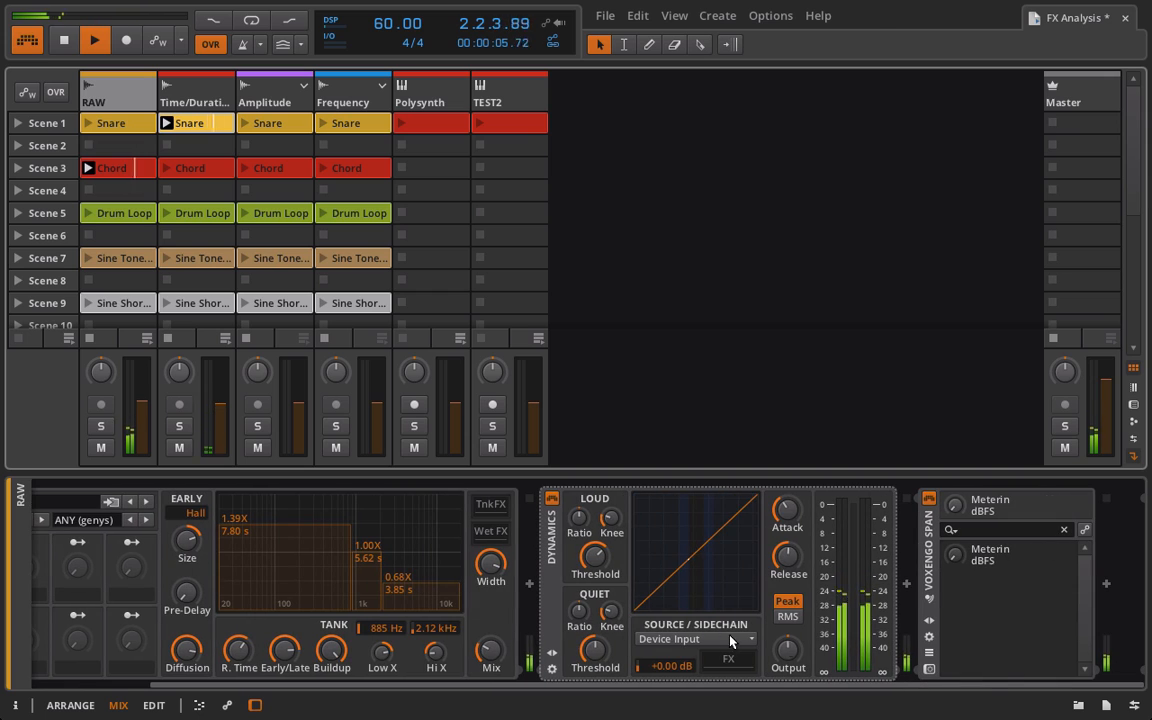
pyautogui.click(907, 585)
pyautogui.click(681, 451)
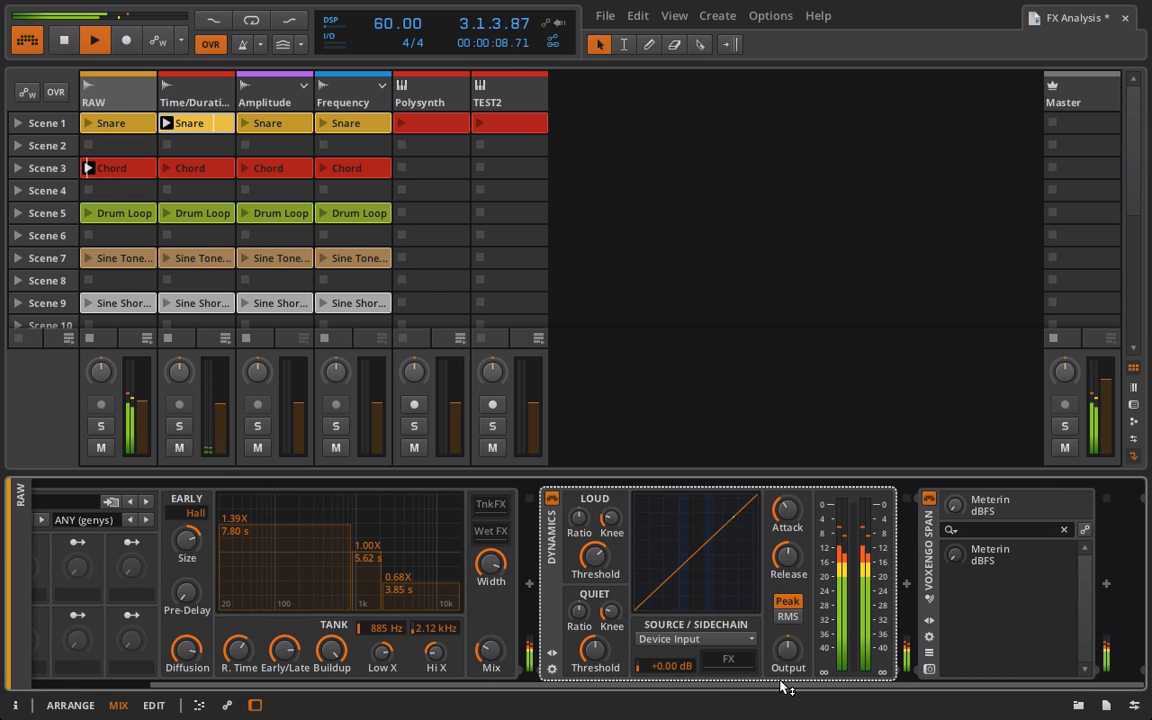
pyautogui.click(690, 638)
pyautogui.click(720, 551)
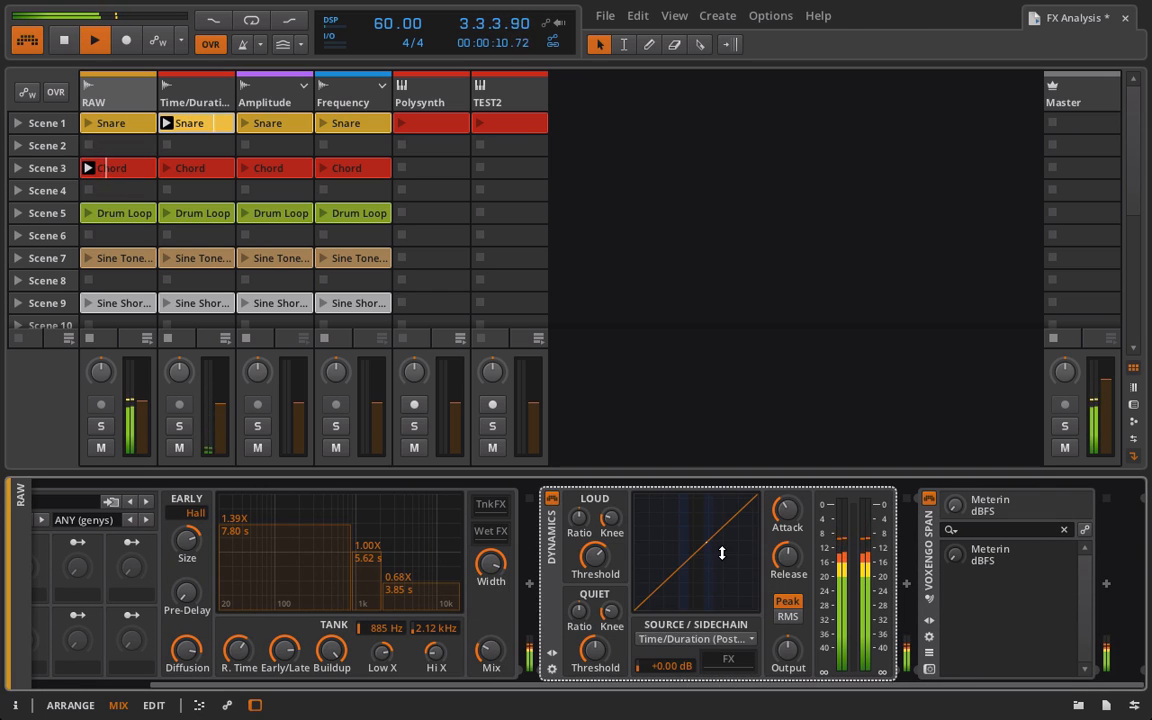
pyautogui.click(700, 639)
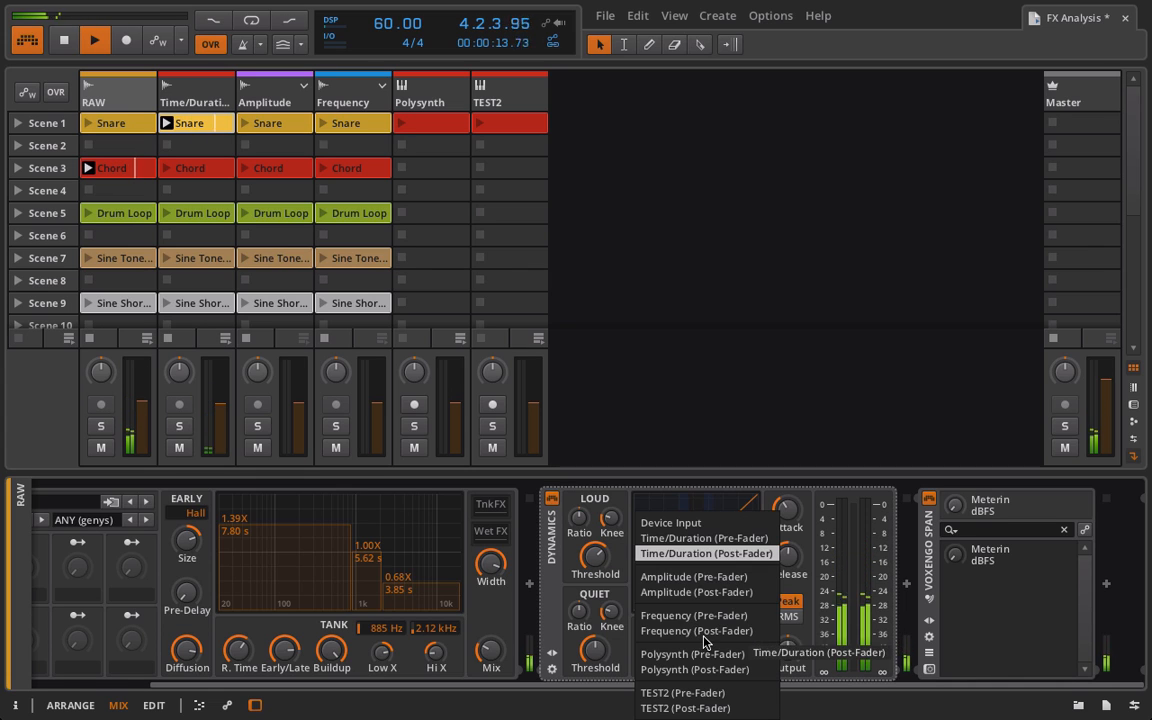
pyautogui.click(702, 555)
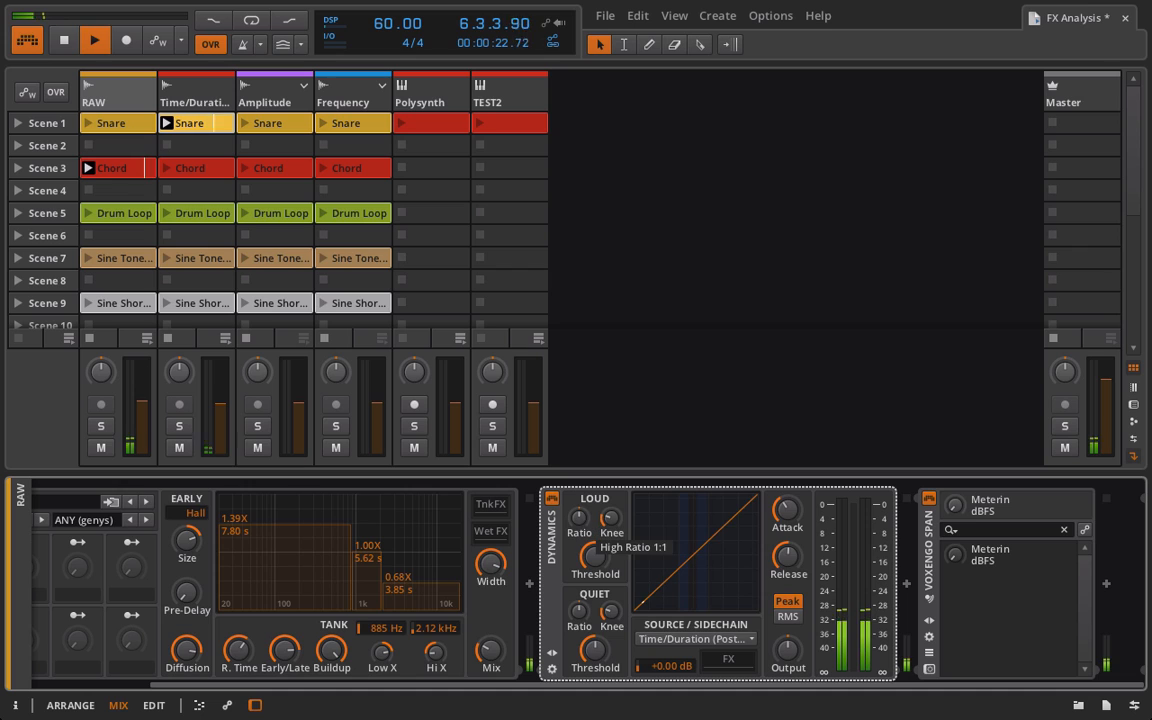
# - Set up Loud compression in Dynamics with maximum ratio, lower threshold, minimum knee, and shorter attack and release
pyautogui.moveTo(579, 517); pyautogui.dragTo(579, 435)
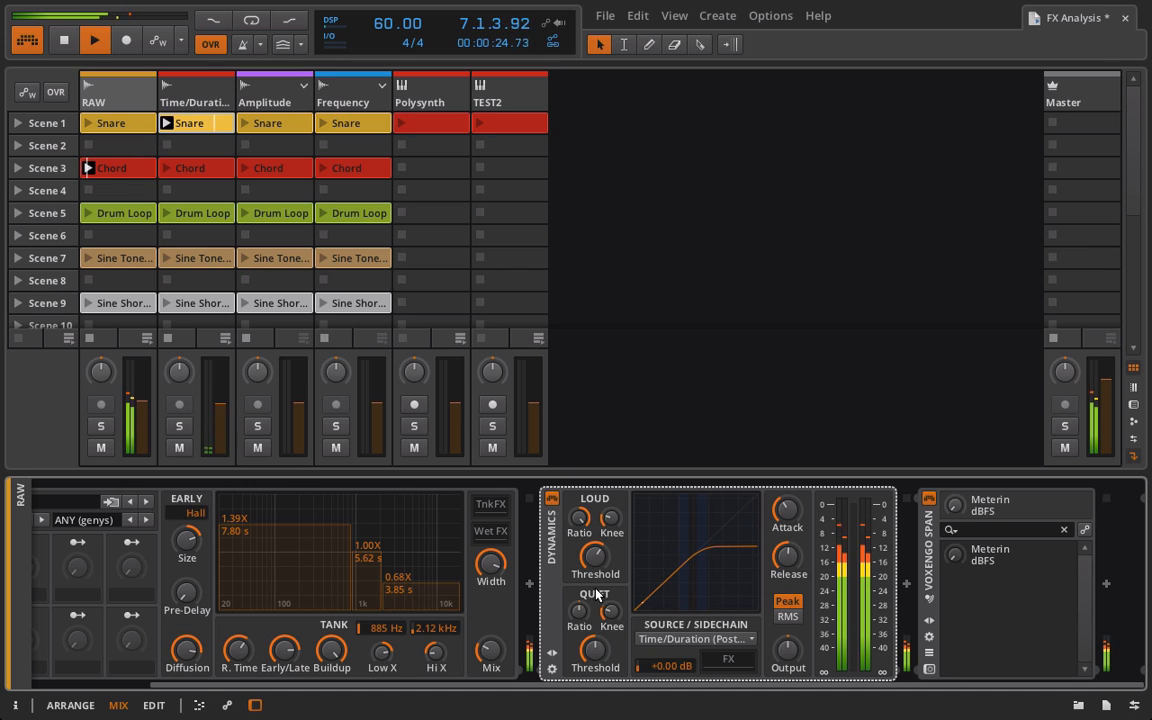
pyautogui.moveTo(602, 560); pyautogui.dragTo(598, 568)
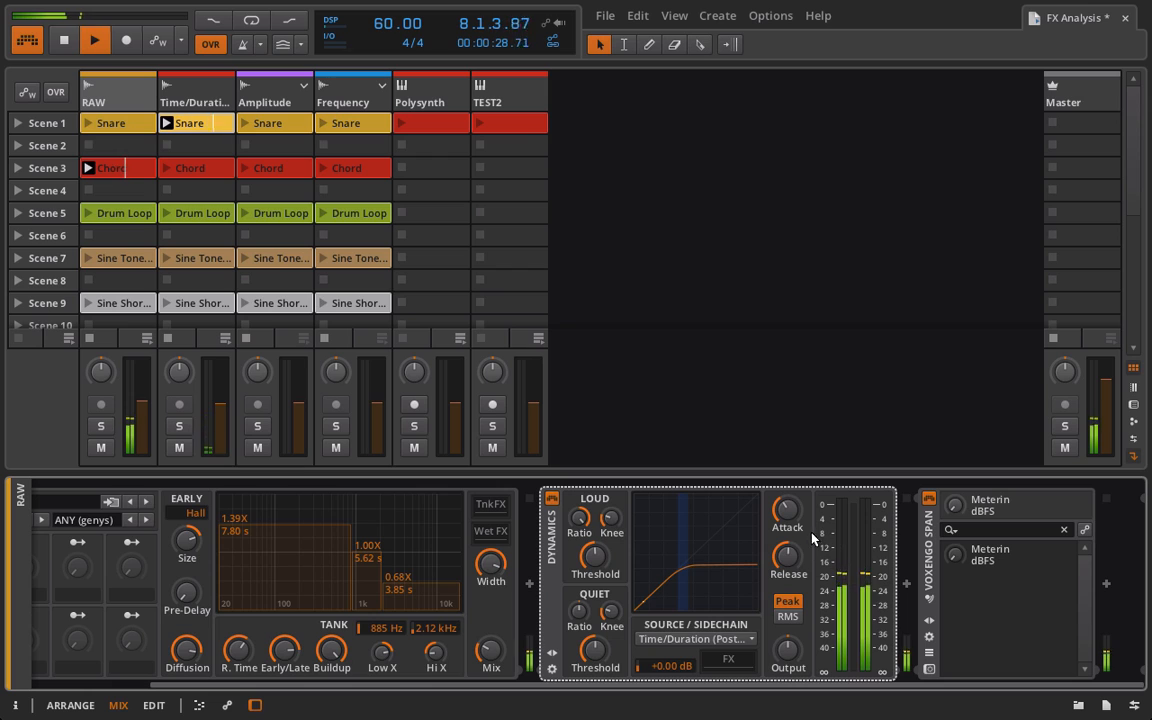
pyautogui.moveTo(787, 555); pyautogui.dragTo(797, 557)
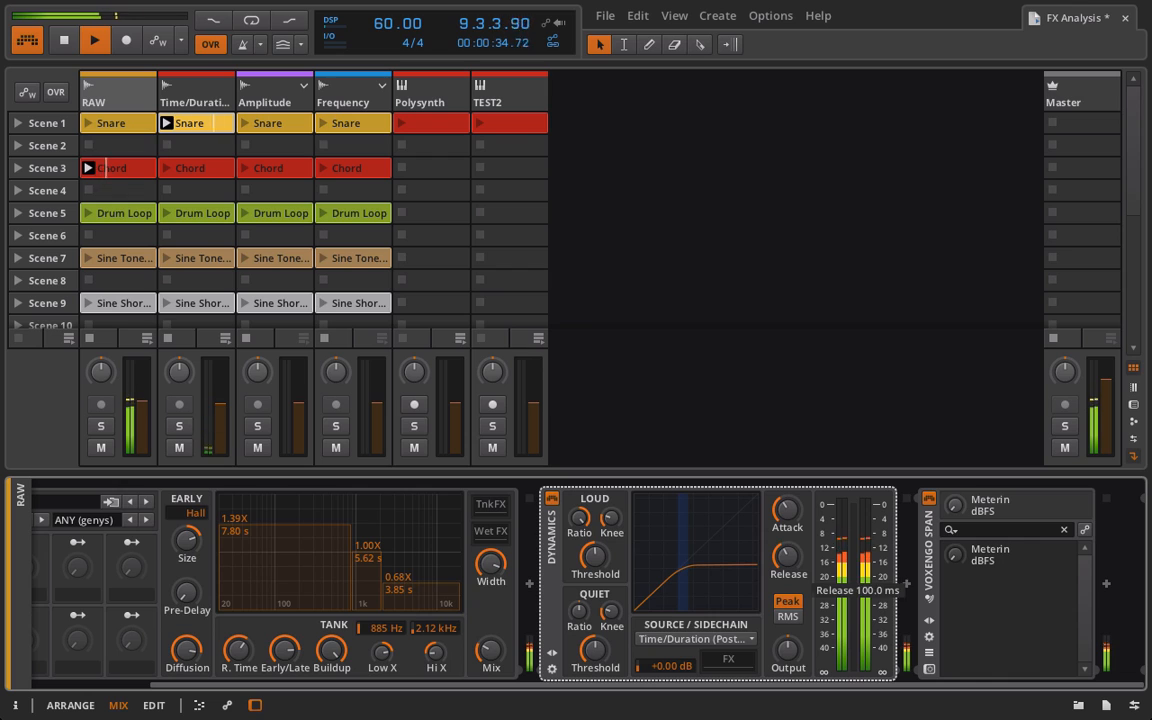
pyautogui.moveTo(788, 509); pyautogui.dragTo(788, 509)
pyautogui.moveTo(786, 567); pyautogui.dragTo(786, 567)
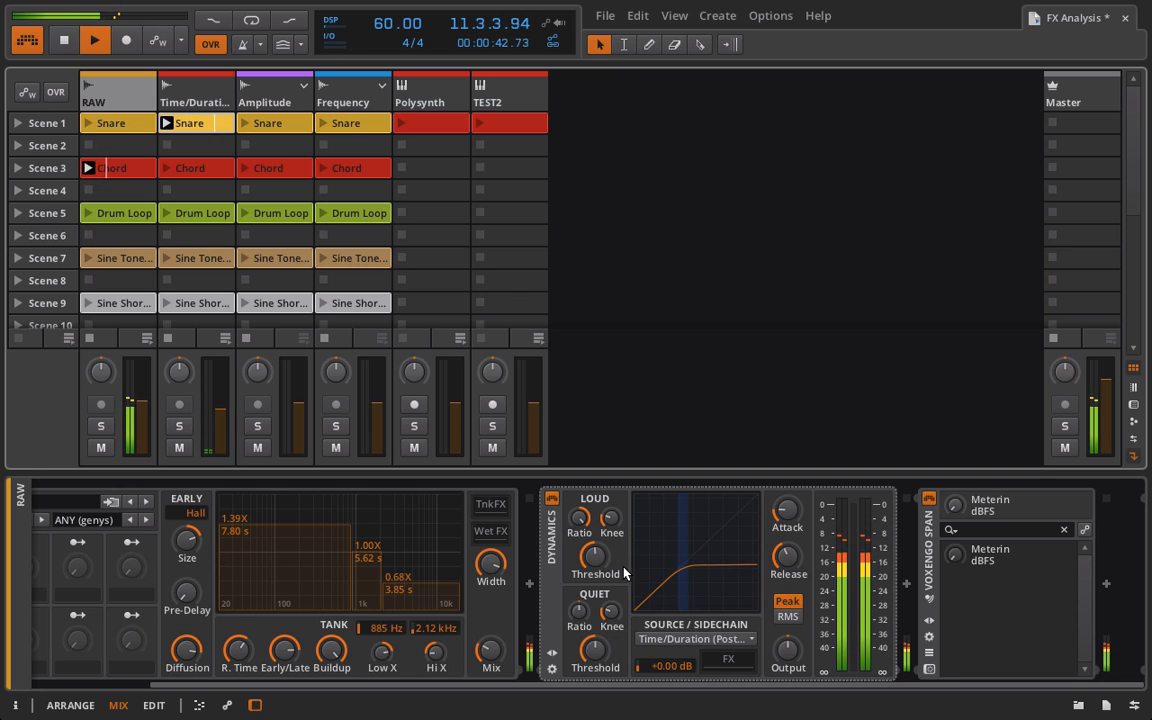
pyautogui.moveTo(610, 520); pyautogui.dragTo(593, 598)
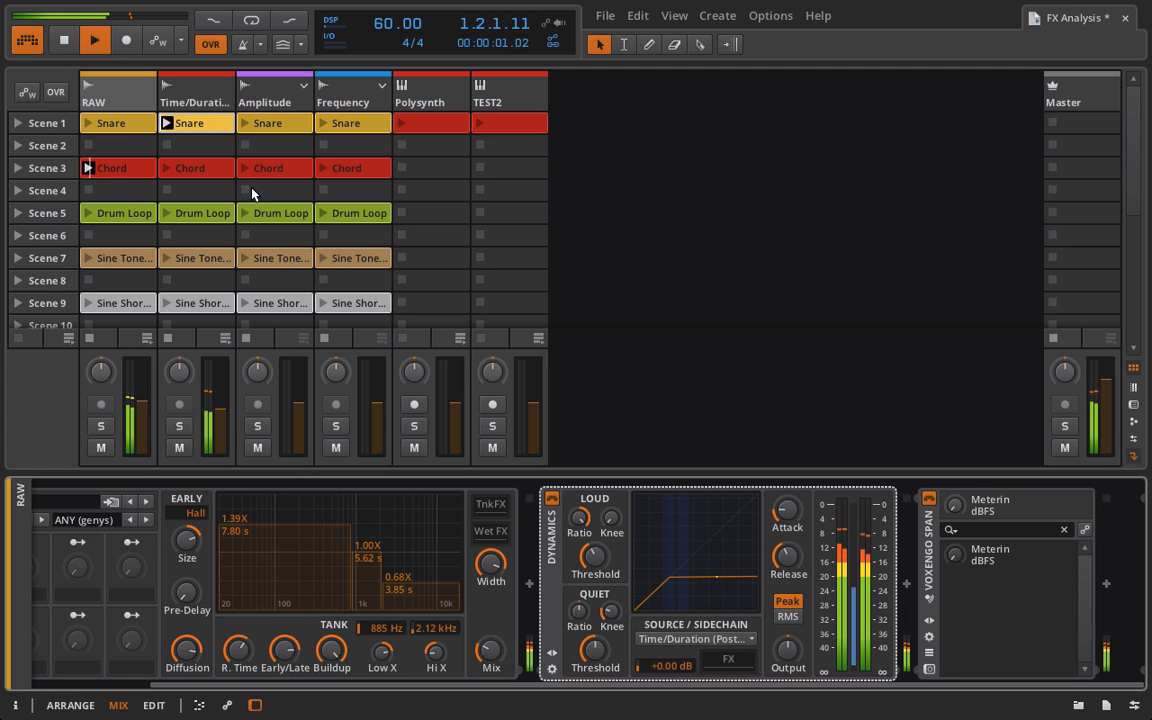
# - Shorten the Time/Duration Snare clip's loop so that it ends with the snare sample
pyautogui.press('e')
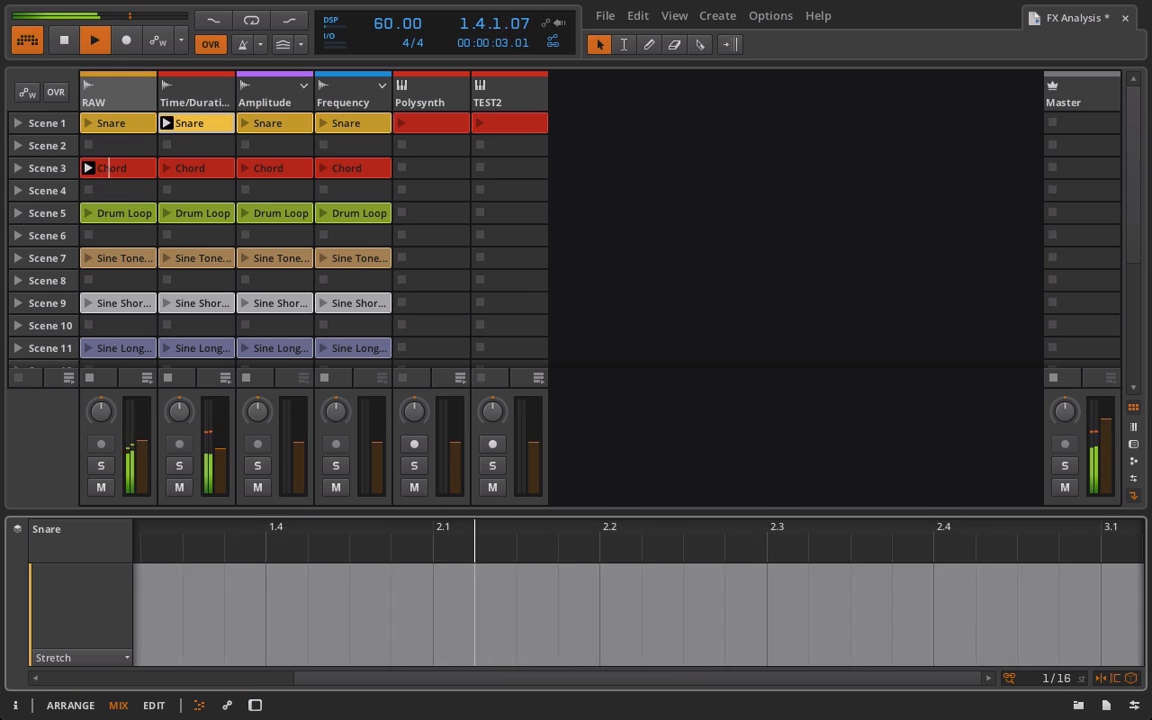
pyautogui.moveTo(825, 549); pyautogui.dragTo(1094, 549)
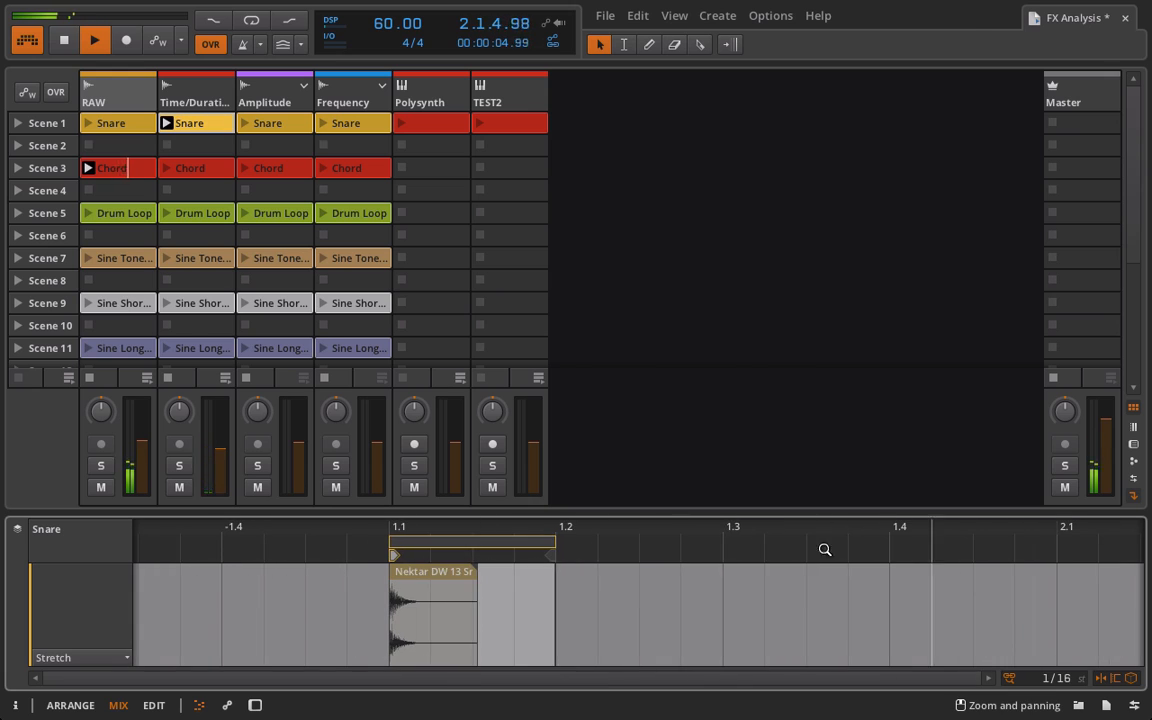
pyautogui.moveTo(555, 545); pyautogui.dragTo(478, 545)
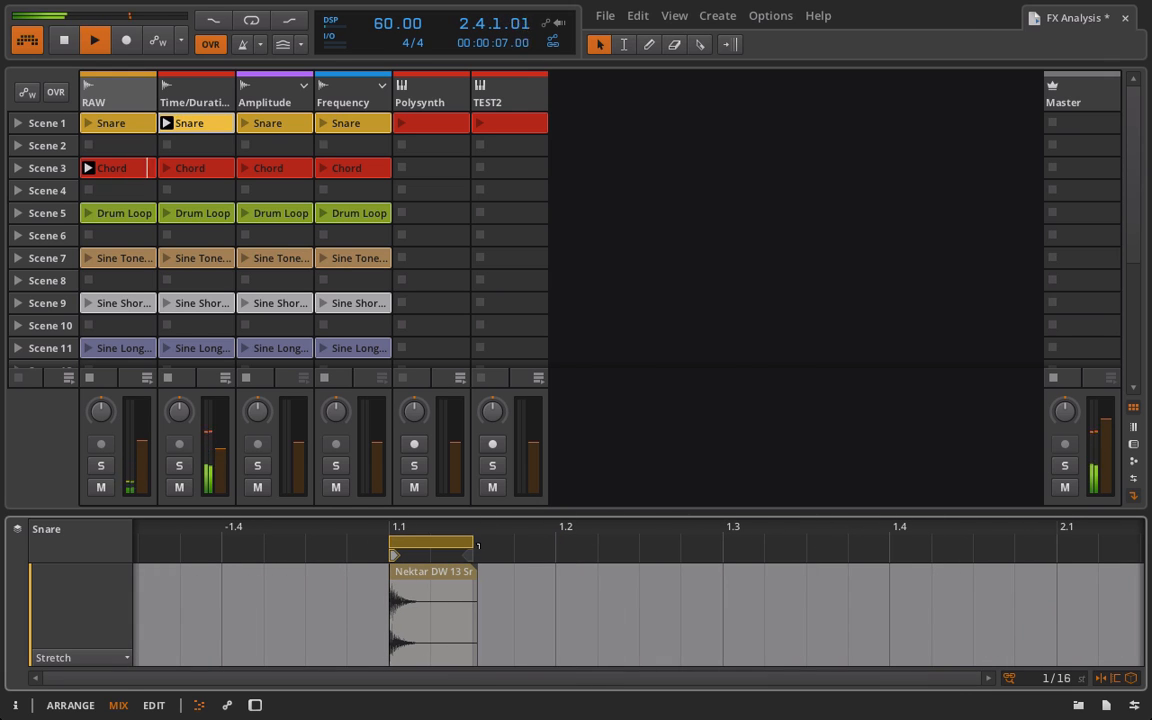
# - Switch the RAW Dynamics sidechain source to Time/Duration (Pre-Fader) and mute the Time/Duration track
pyautogui.click(209, 106)
pyautogui.click(108, 100)
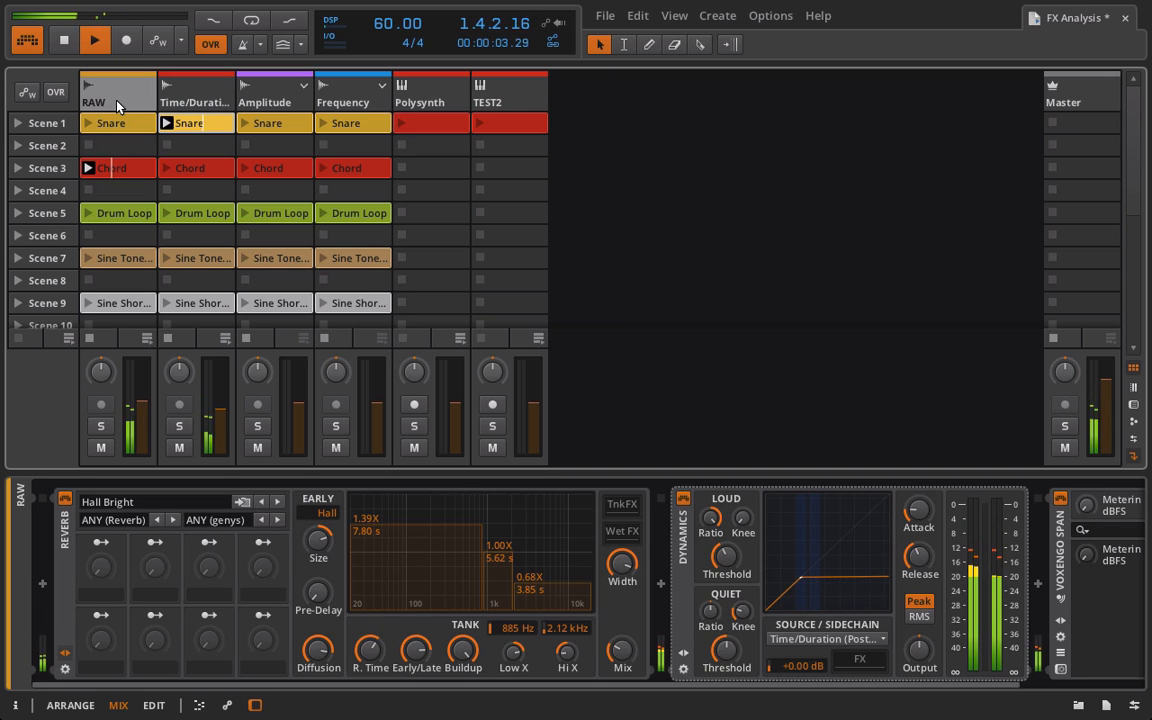
pyautogui.click(824, 636)
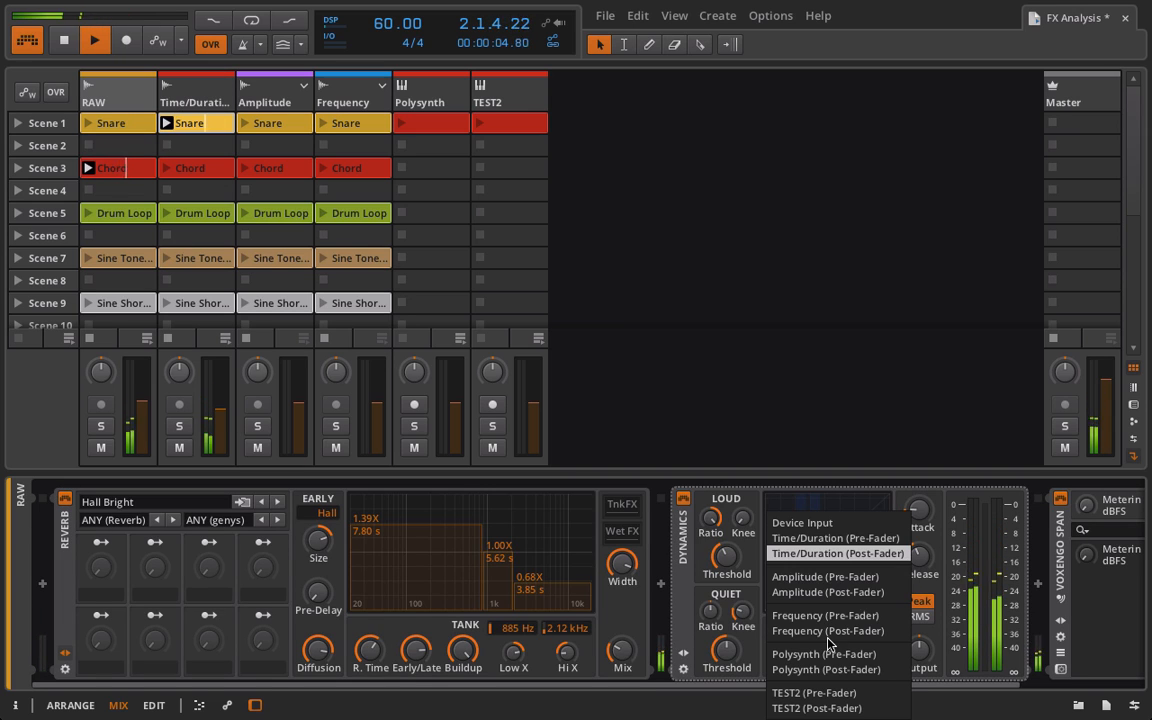
pyautogui.click(833, 538)
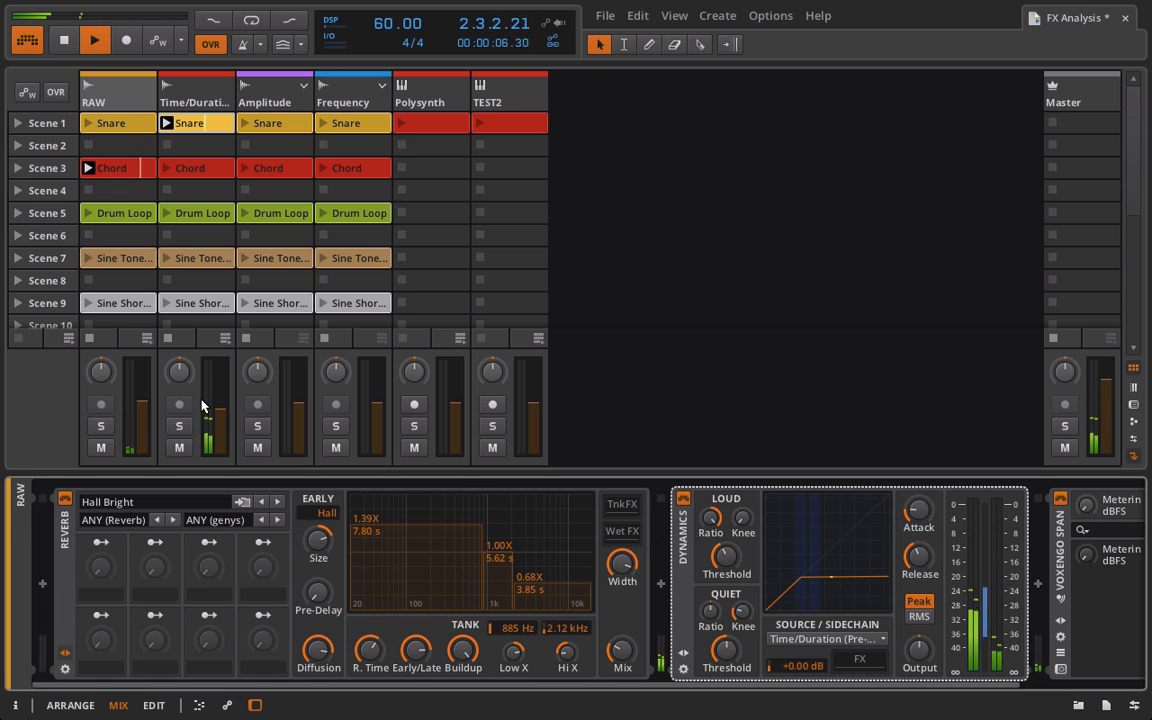
pyautogui.click(181, 448)
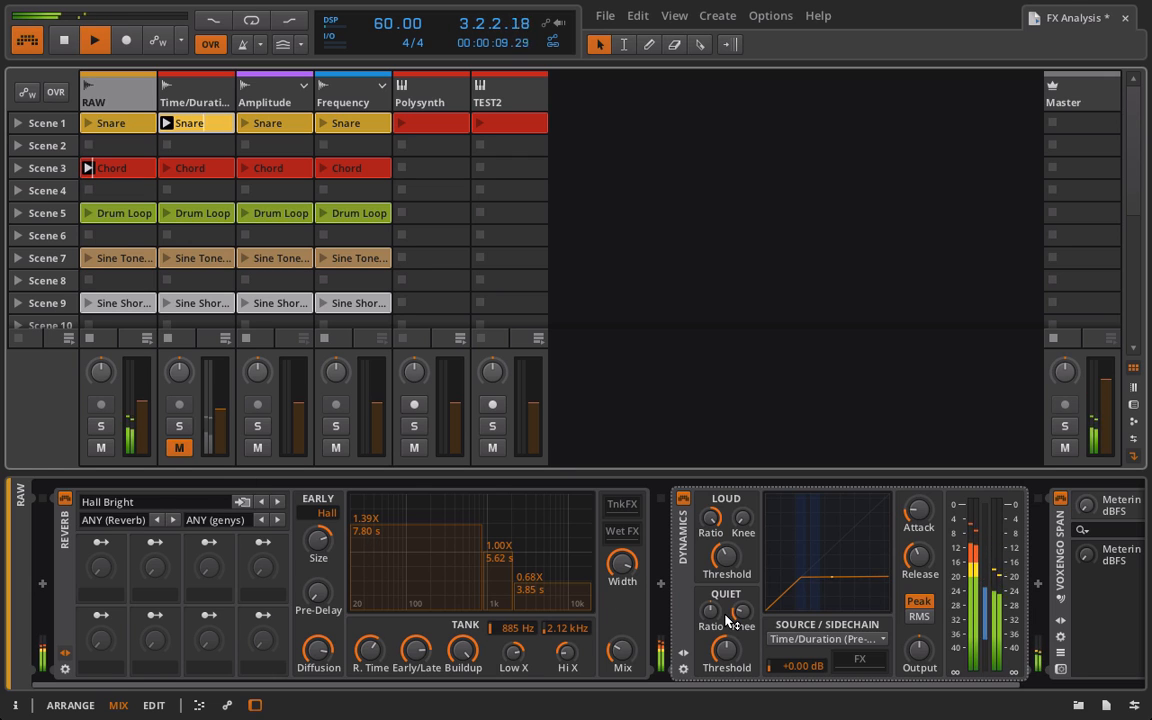
# - Raise the Loud threshold slightly and soften the Loud knee in Dynamics
pyautogui.hscroll(3, 724, 616)
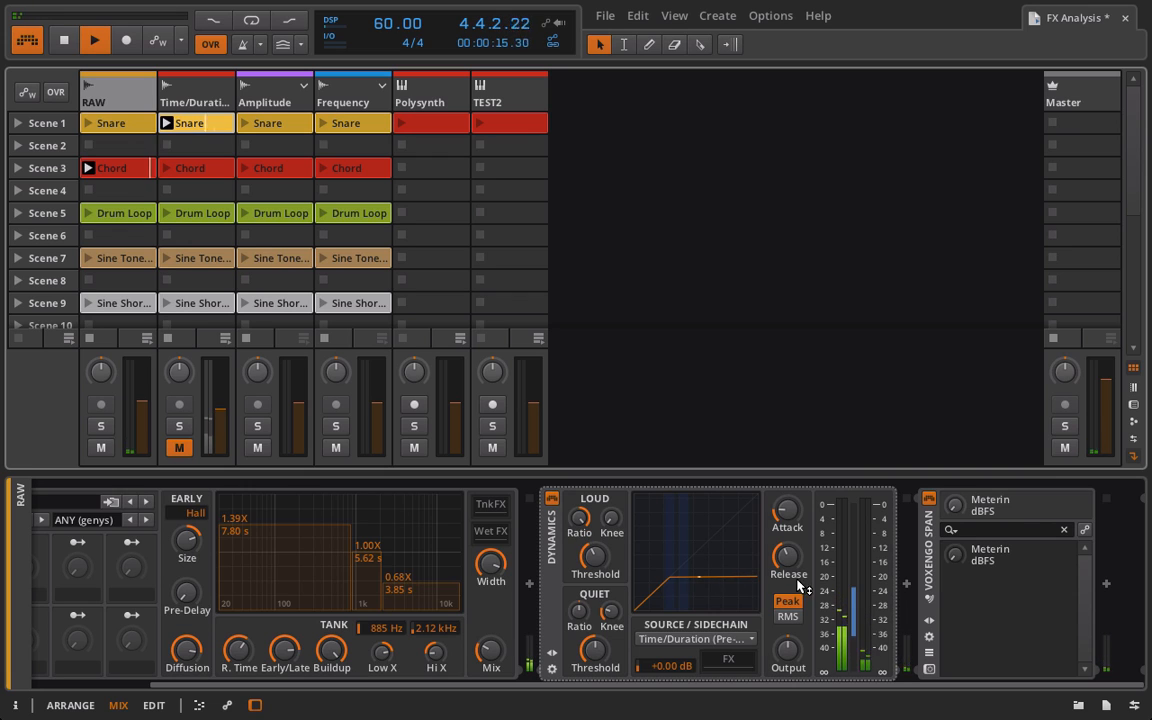
pyautogui.click(628, 535)
pyautogui.moveTo(682, 578); pyautogui.dragTo(682, 571)
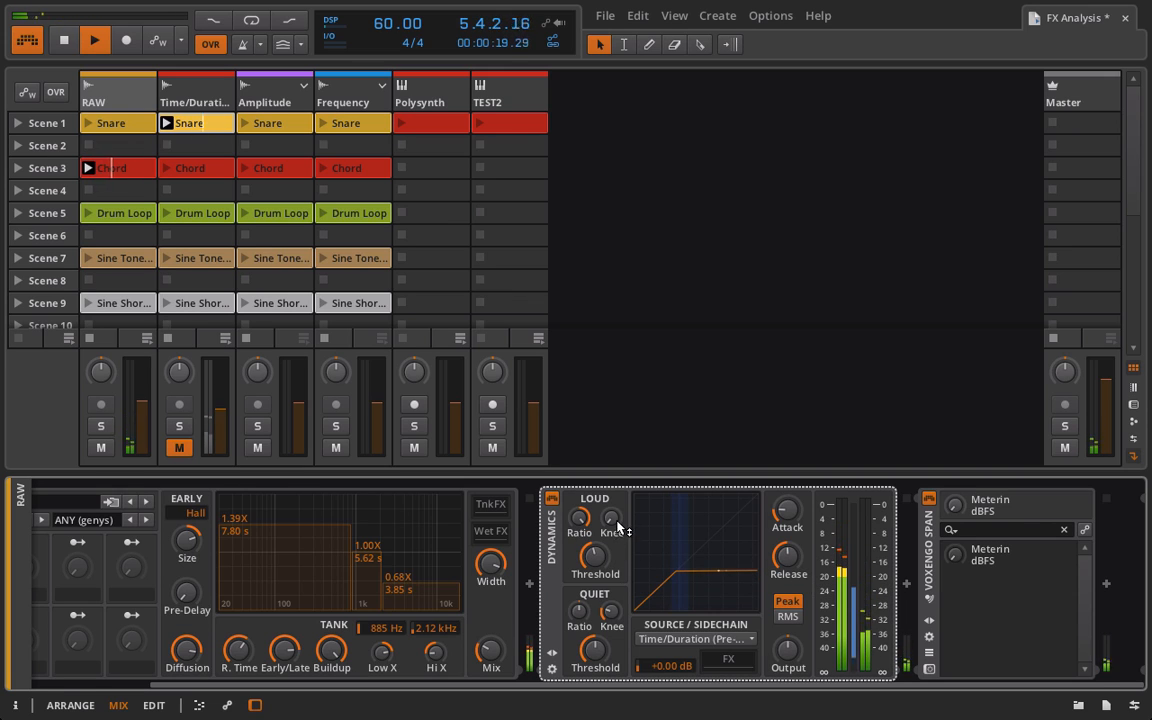
pyautogui.moveTo(614, 520); pyautogui.dragTo(614, 480)
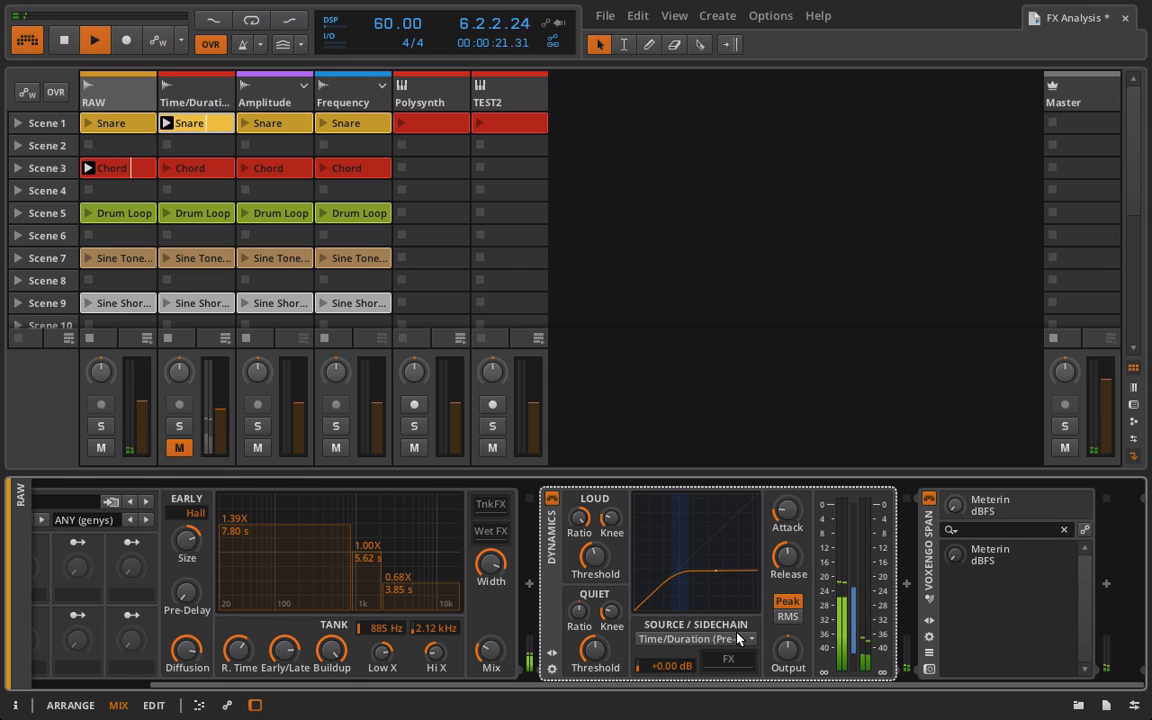
pyautogui.moveTo(604, 564)
pyautogui.mouseDown()
pyautogui.moveTo(604, 536)
pyautogui.moveTo(604, 558)
pyautogui.mouseUp()
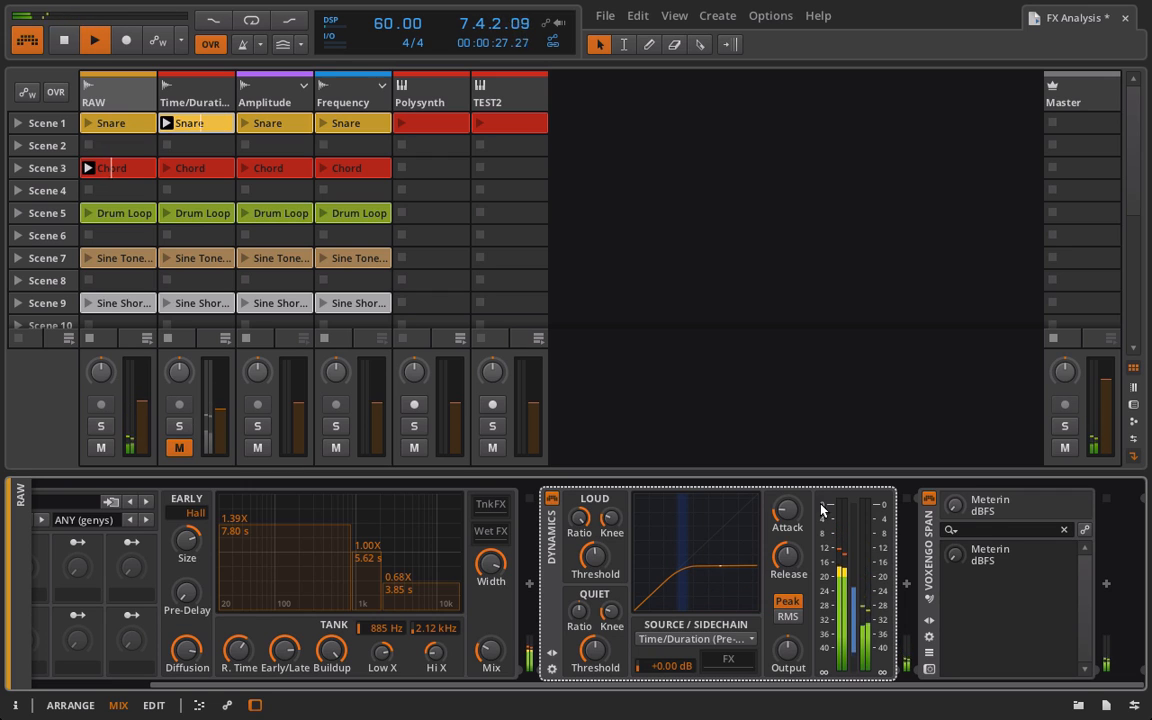
# - Lengthen the Dynamics release, set the attack to 2.95 ms, and restart playback
pyautogui.moveTo(790, 562); pyautogui.dragTo(790, 552)
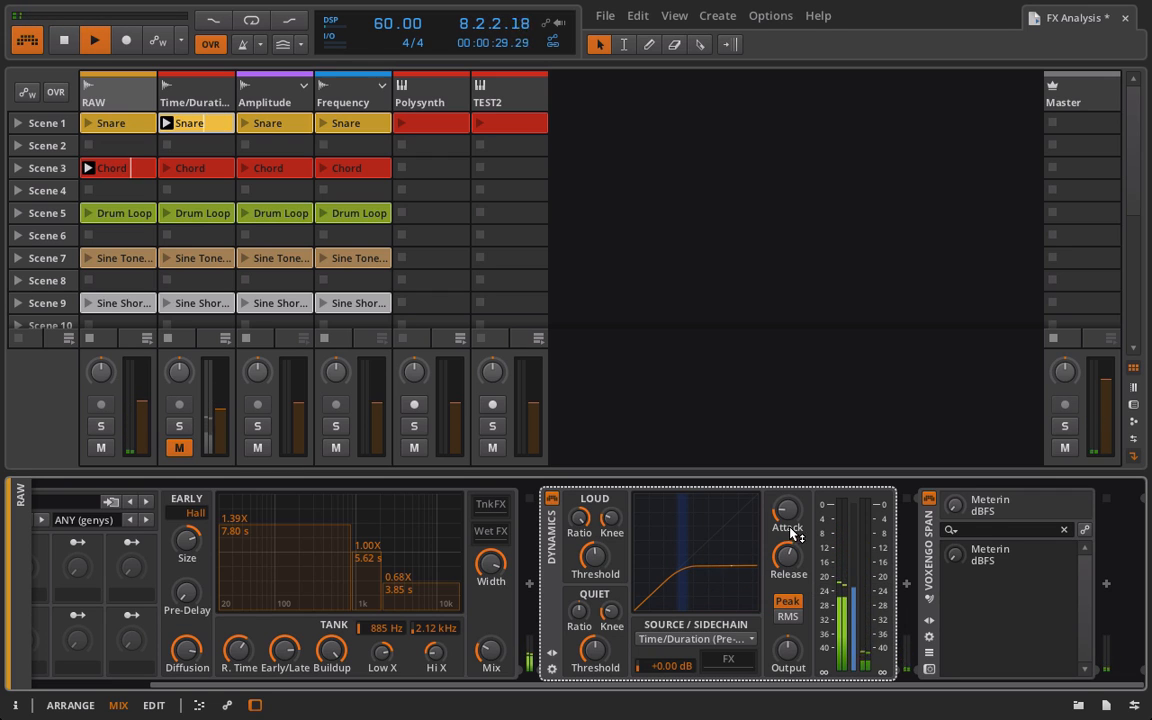
pyautogui.press('space')
pyautogui.press('space')
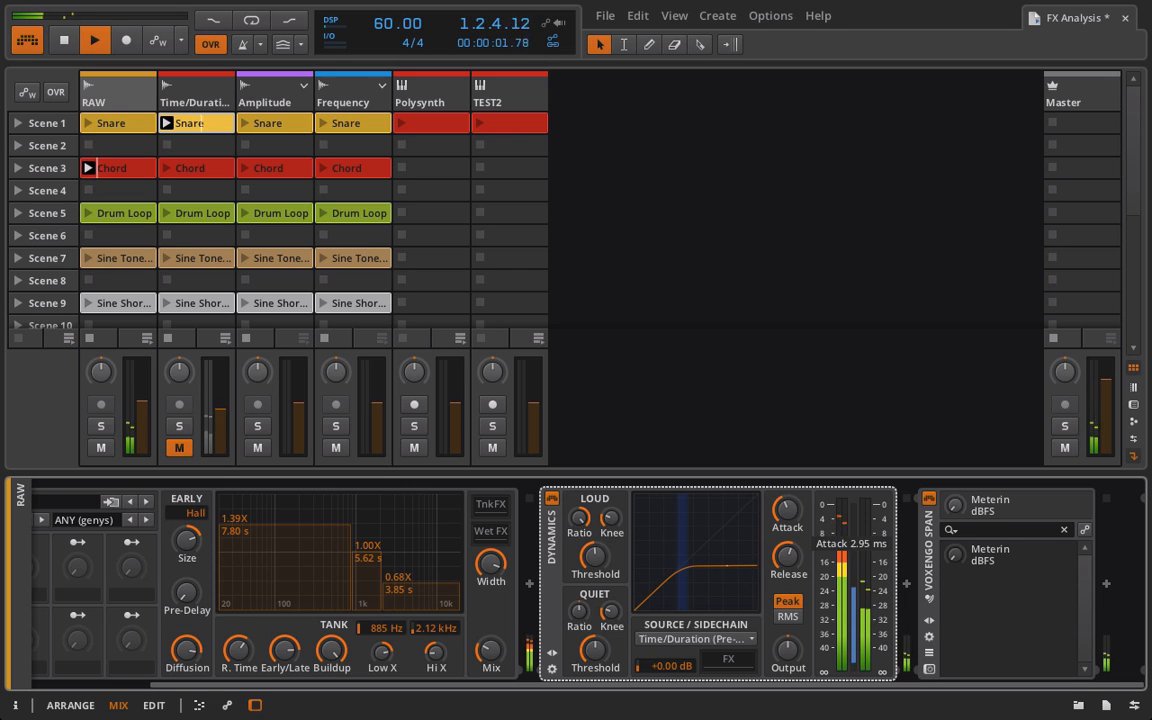
# - Raise the Loud threshold, lower the Loud ratio, soften the knee further, and restart playback
pyautogui.moveTo(667, 561)
pyautogui.mouseDown()
pyautogui.moveTo(667, 532)
pyautogui.moveTo(667, 542)
pyautogui.mouseUp()
pyautogui.moveTo(578, 518); pyautogui.dragTo(617, 519)
pyautogui.press('space')
pyautogui.press('space')
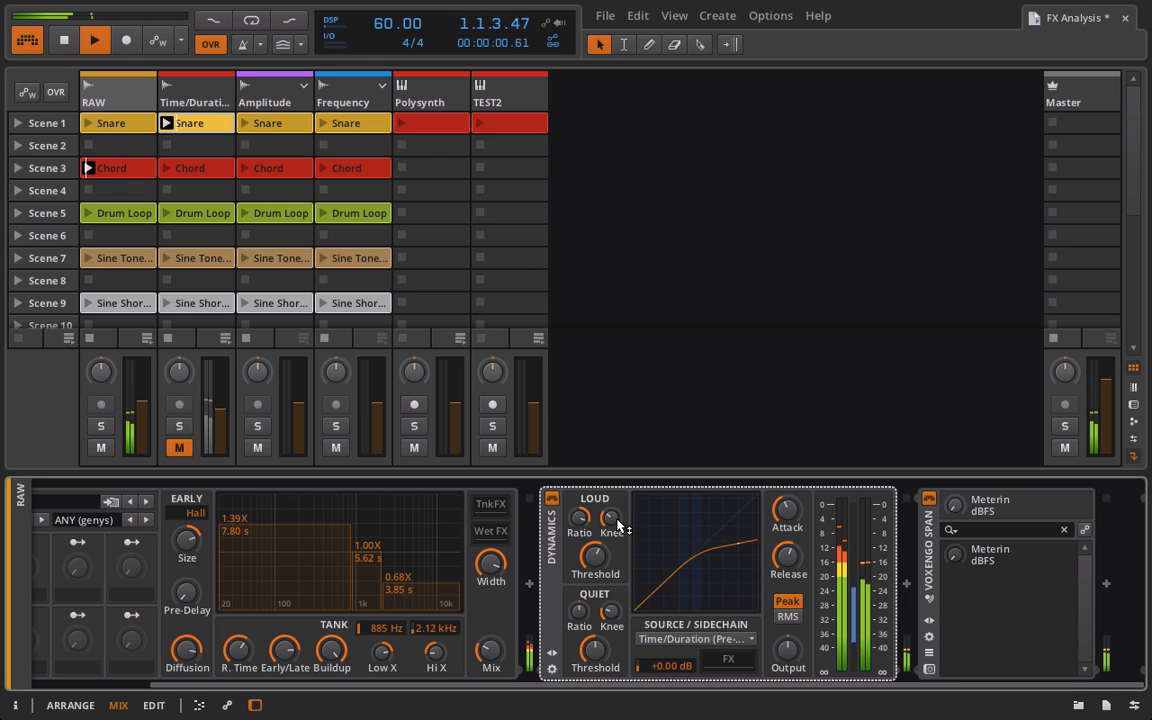
# - Lower the Loud threshold and ratio, shorten the release, and stop playback
pyautogui.moveTo(598, 566); pyautogui.dragTo(598, 572)
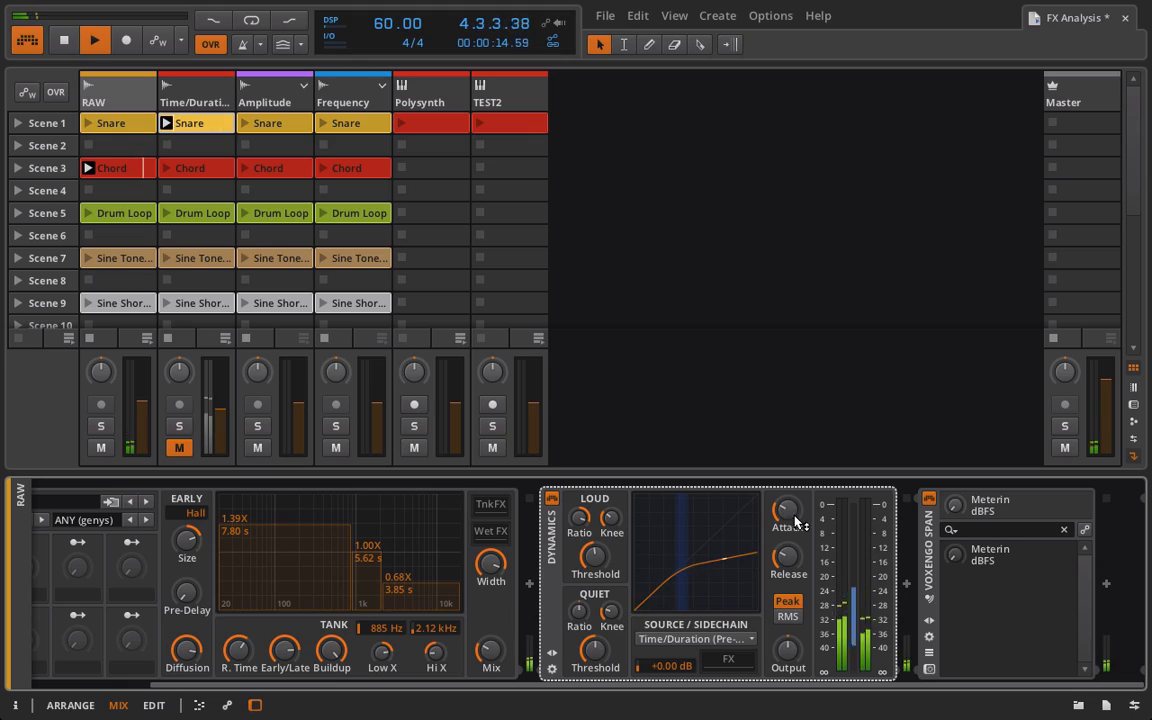
pyautogui.moveTo(580, 518); pyautogui.dragTo(580, 530)
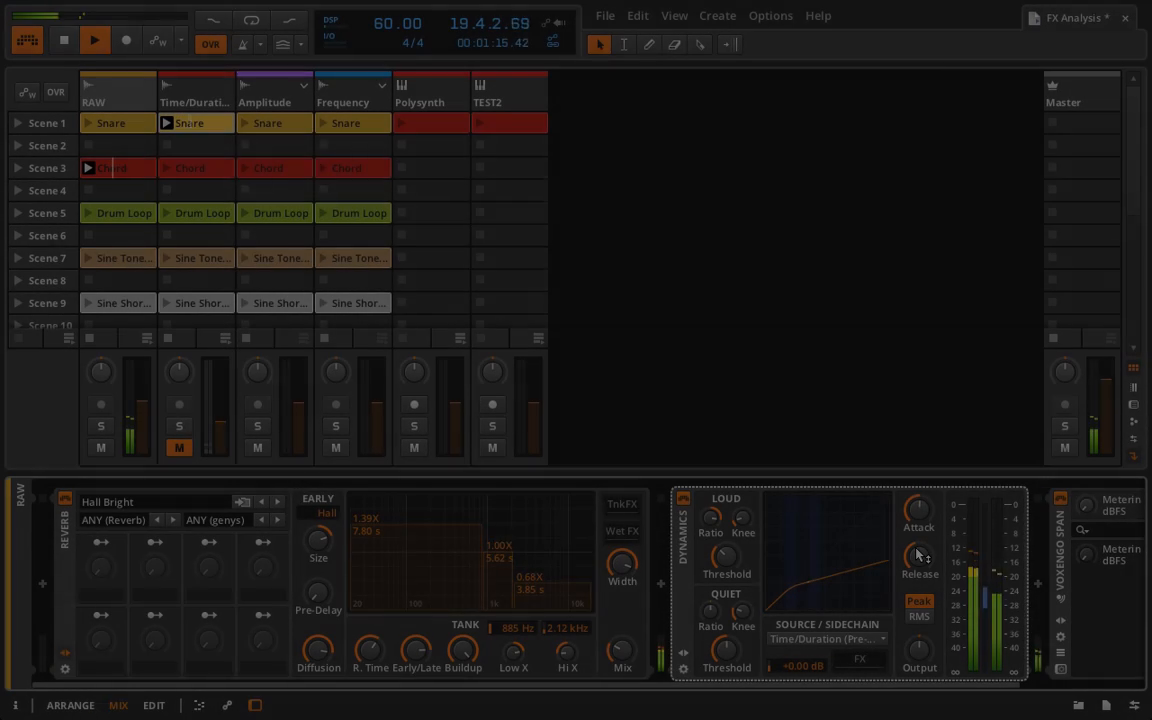
pyautogui.press('space')
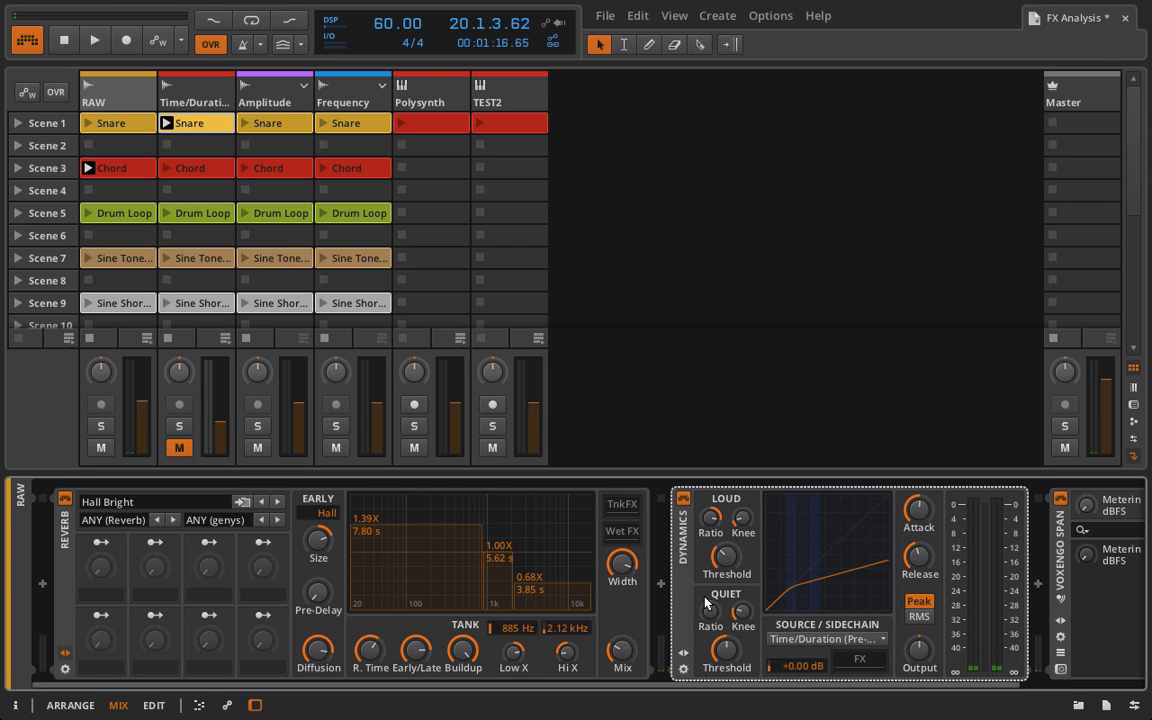
# - Reset the Loud ratio and threshold to their defaults, resume playback, and raise the Quiet ratio
pyautogui.doubleClick(712, 525)
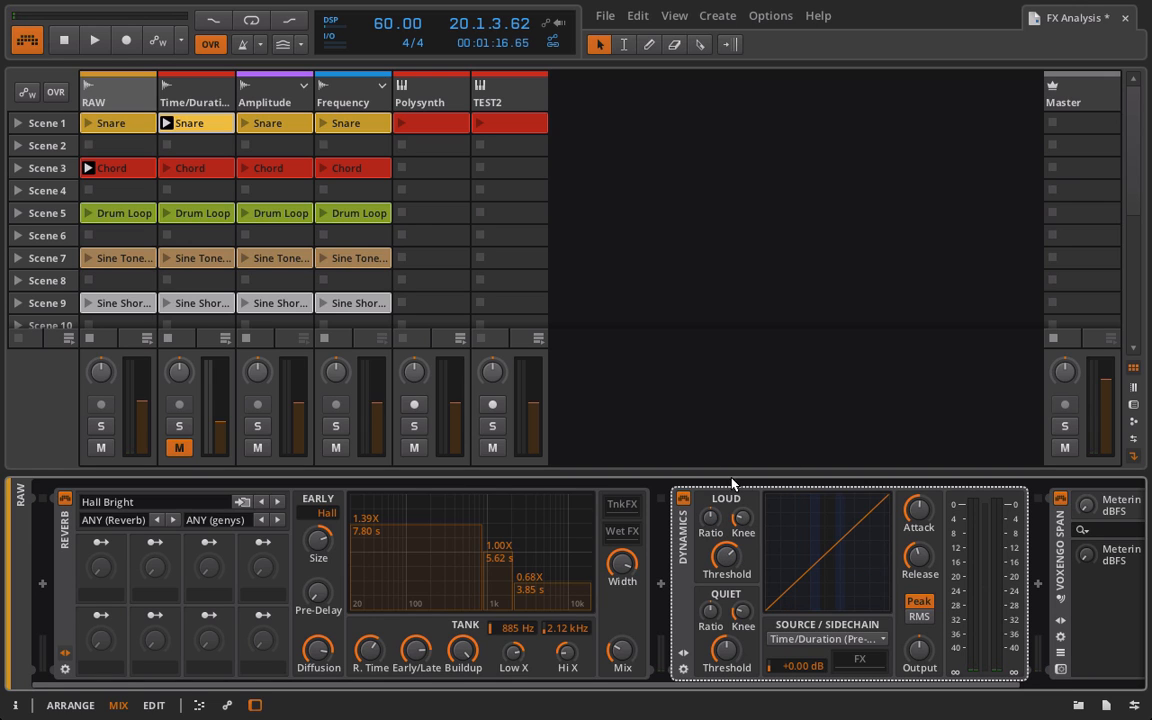
pyautogui.press('space')
pyautogui.moveTo(711, 611); pyautogui.dragTo(711, 578)
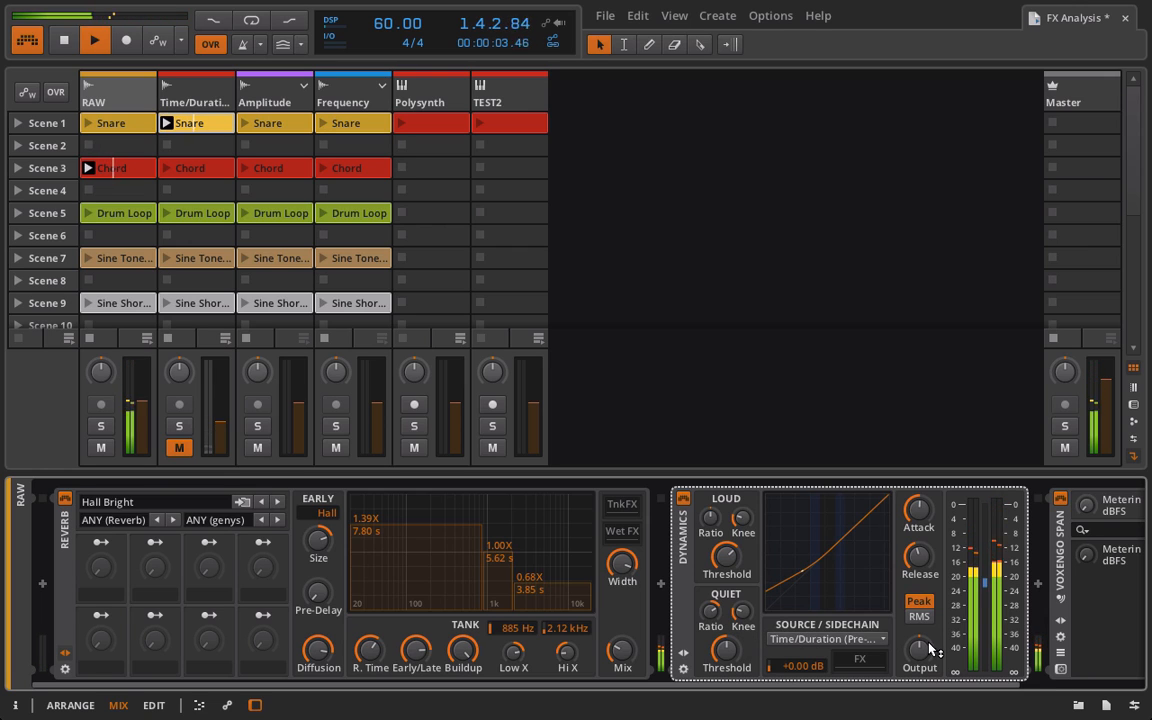
# - Lower the output level of the Dynamics device slightly, restart playback to hear it, and stop the transport
pyautogui.moveTo(927, 643); pyautogui.dragTo(927, 654)
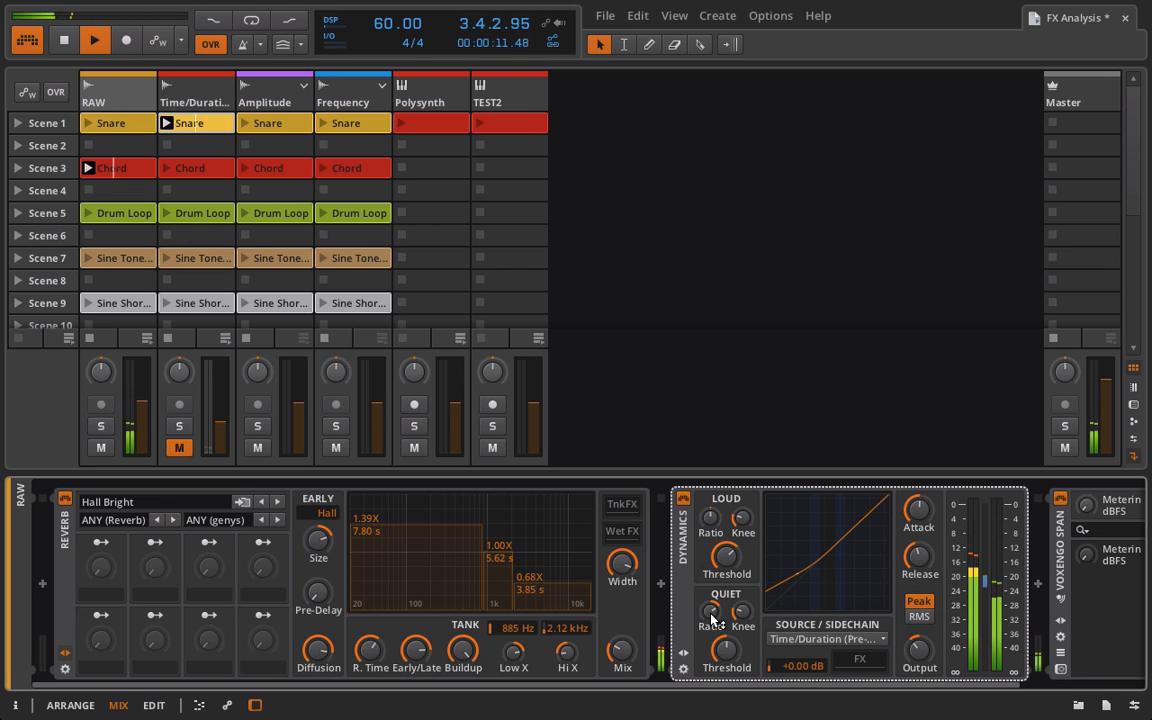
pyautogui.press('space')
pyautogui.press('space')
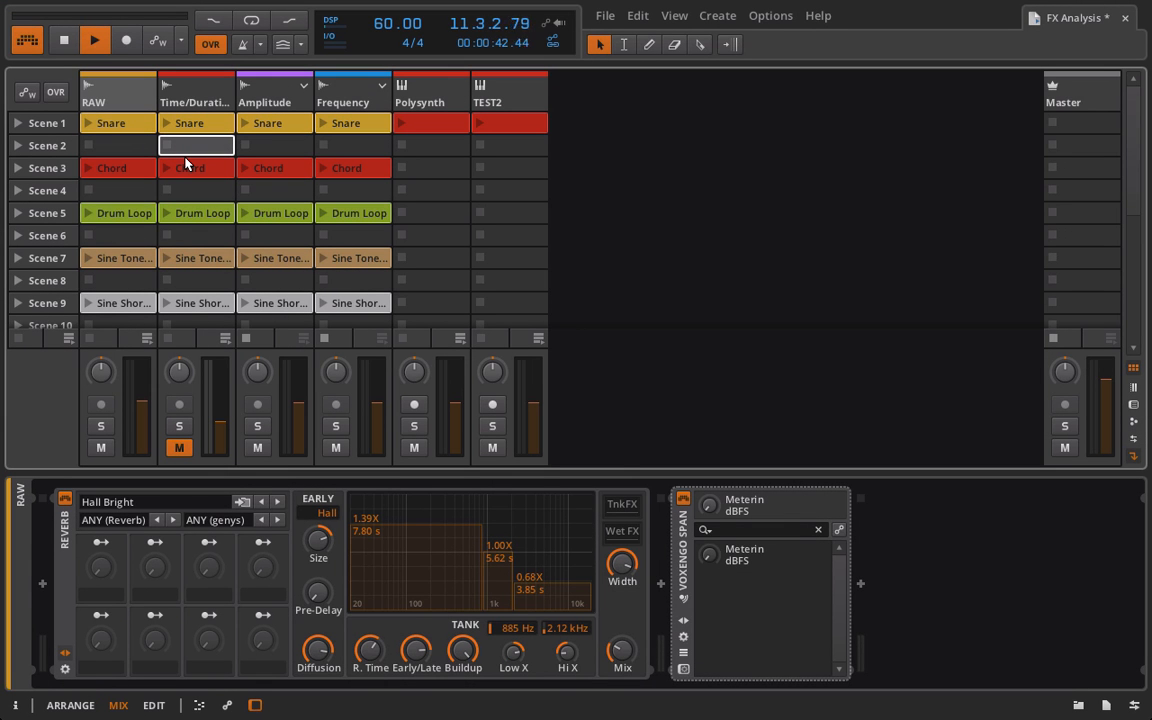
pyautogui.press('space')
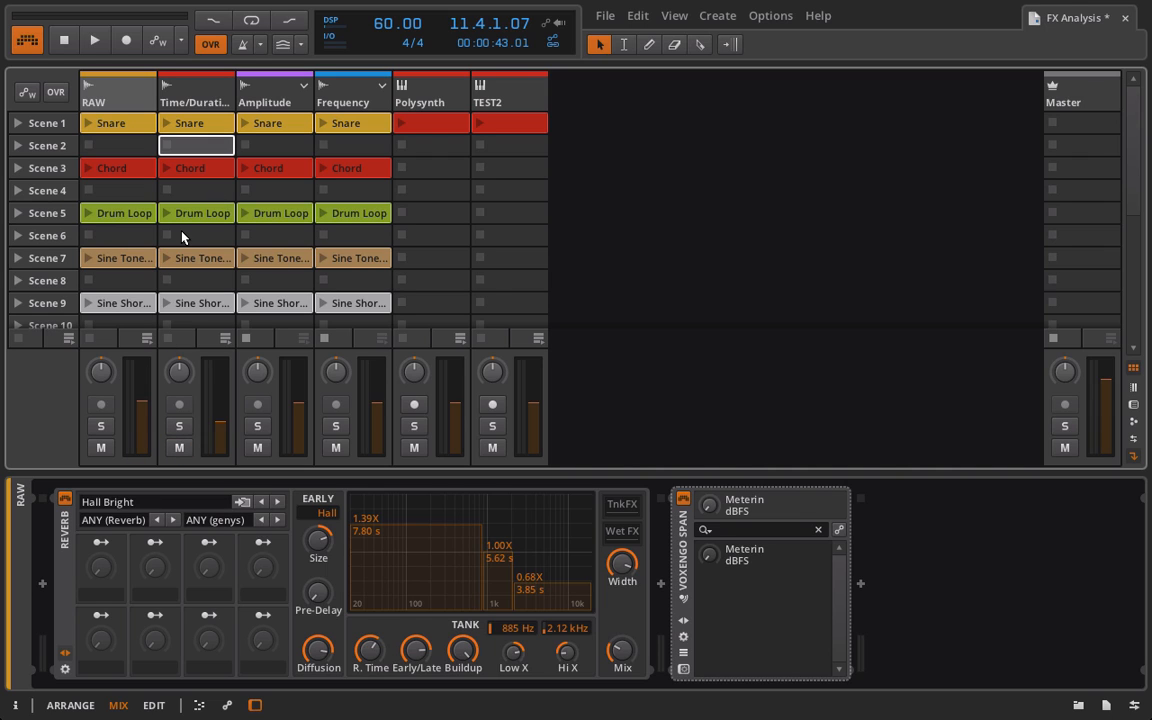
# - Insert a new Dynamics device between Reverb and Voxengo SPAN on the RAW track, and briefly expand and collapse its sidechain FX chain
pyautogui.click(658, 584)
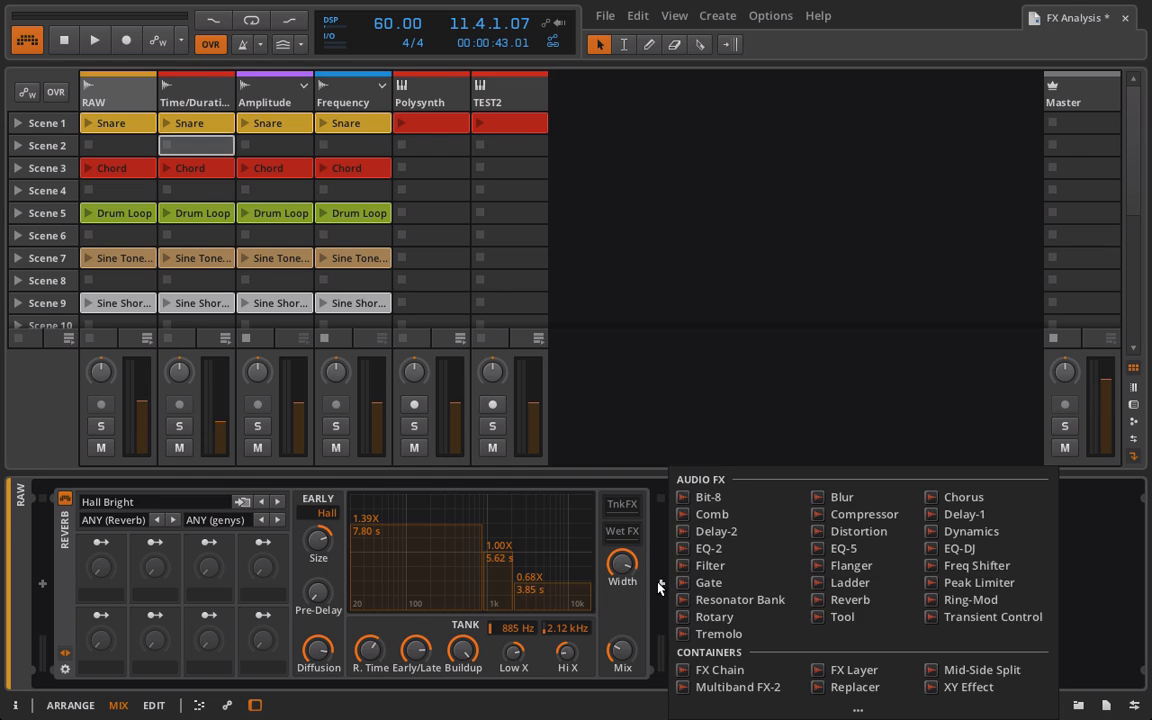
pyautogui.click(966, 538)
pyautogui.hscroll(3, 866, 627)
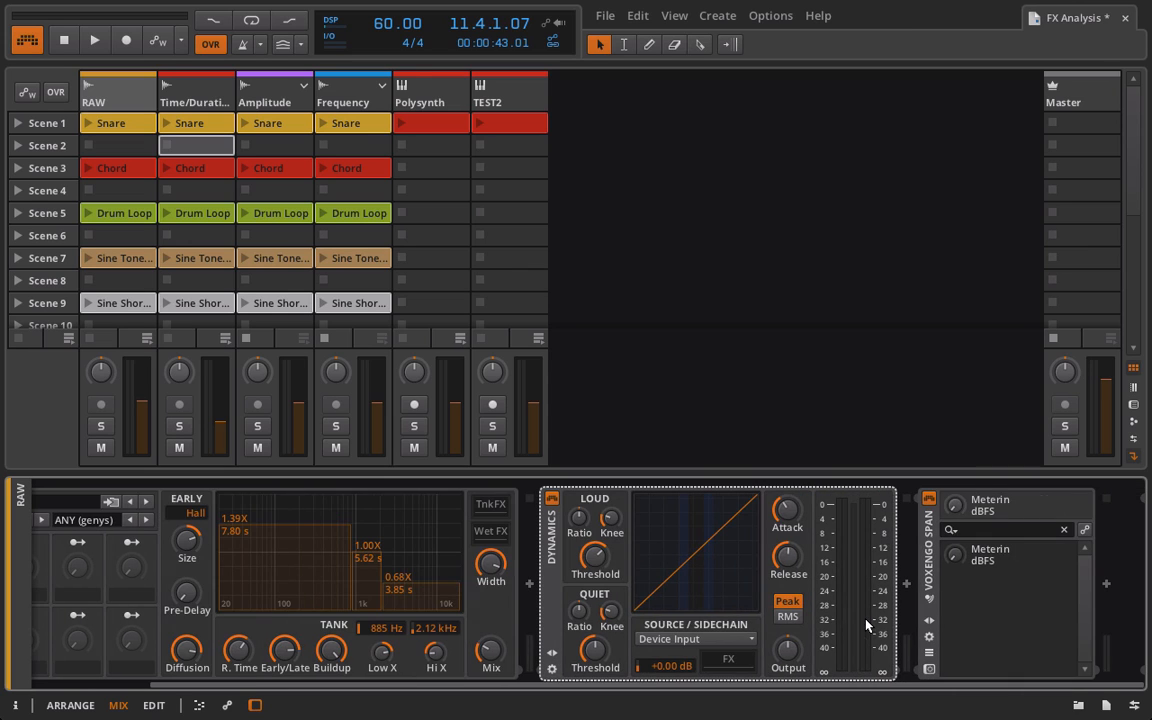
pyautogui.click(727, 662)
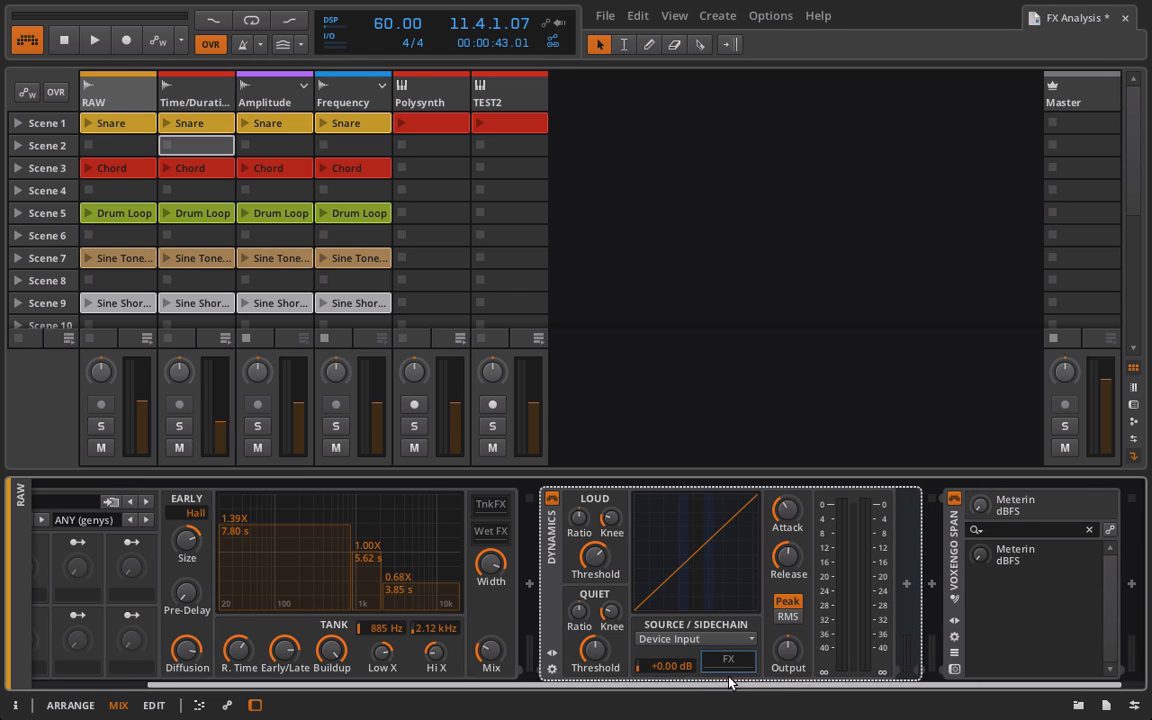
pyautogui.click(732, 666)
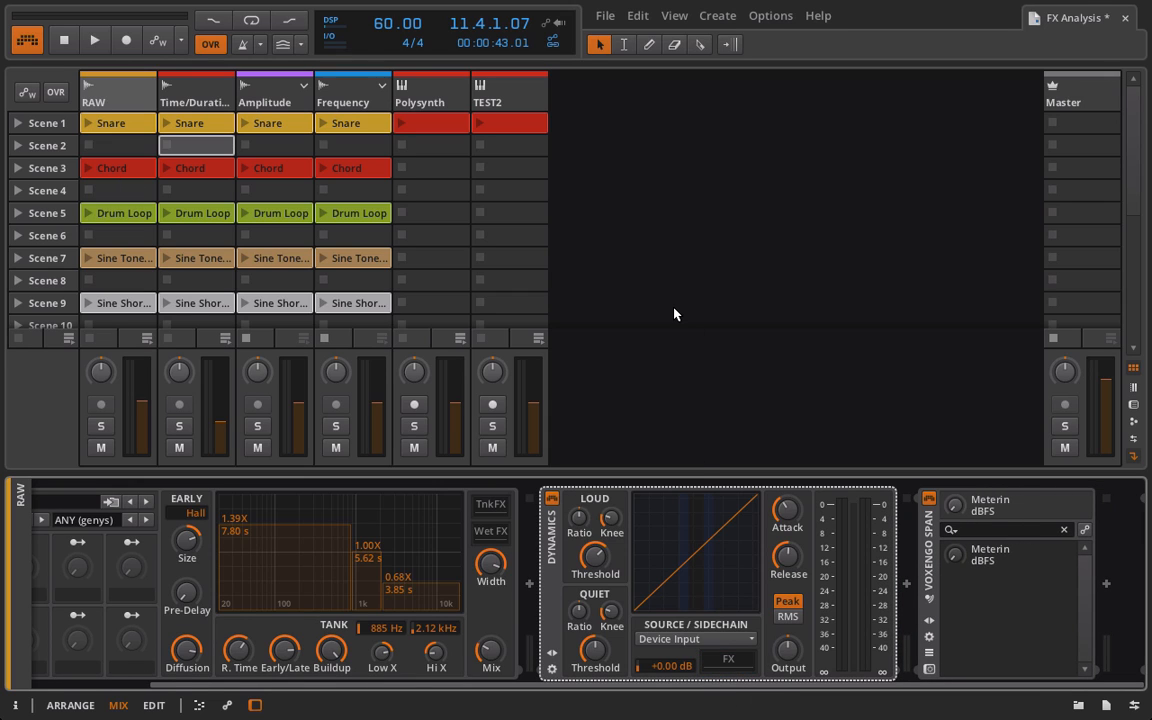